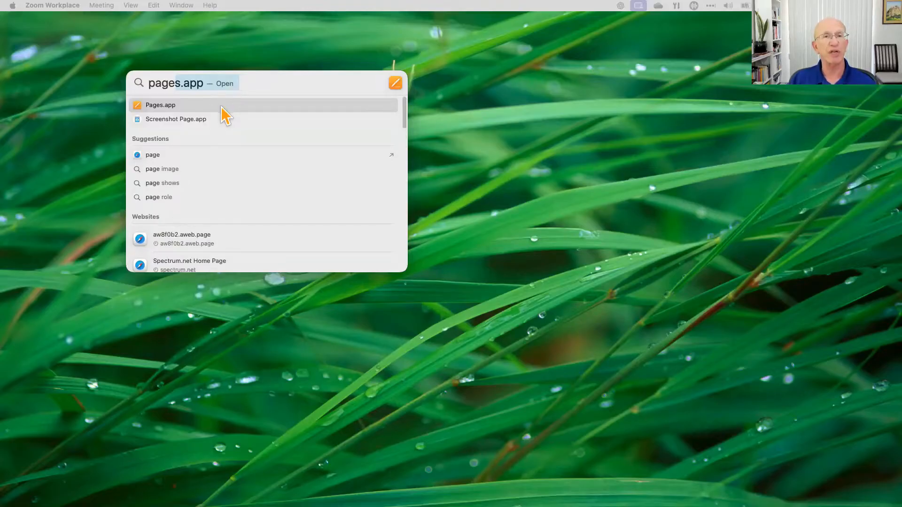
- Open the Pages app and start a new document
{"action": "left_click", "coordinate": [221, 106]}
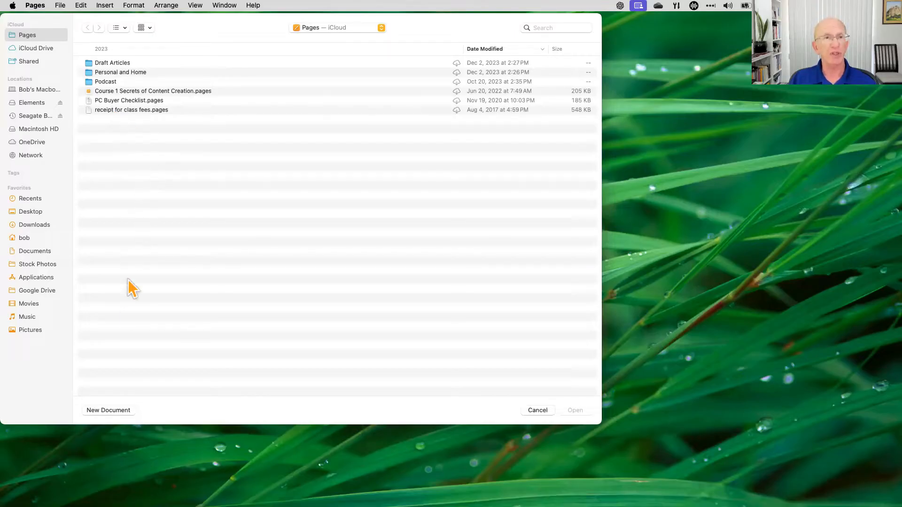
{"action": "left_click", "coordinate": [113, 412]}
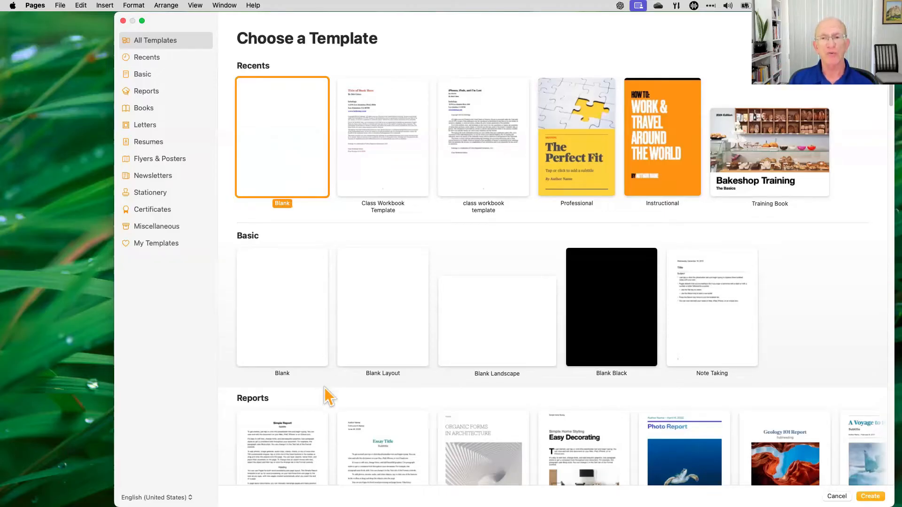
- Look through the whole template collection, from the basic layouts and reports down to the custom templates, and return to its beginning
{"action": "scroll", "coordinate": [324, 388], "scroll_direction": "down", "scroll_amount": 3}
{"action": "scroll", "coordinate": [325, 395], "scroll_direction": "down", "scroll_amount": 7}
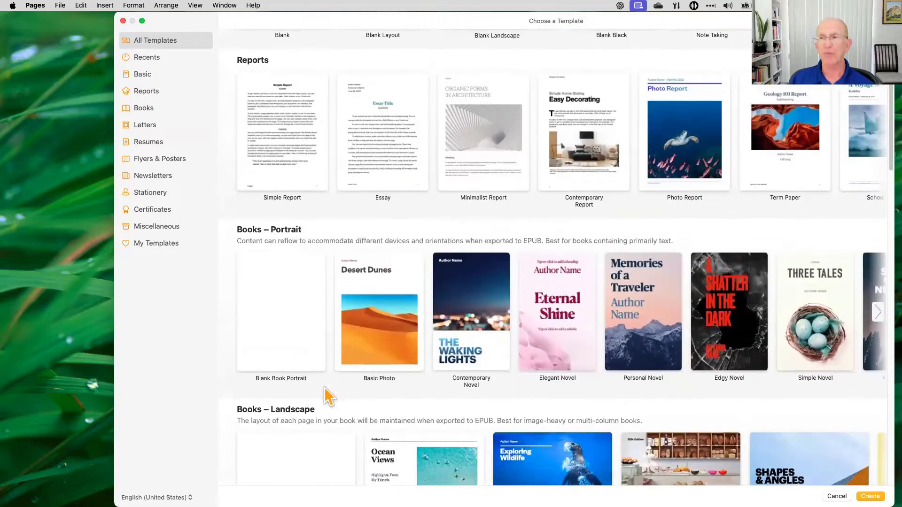
{"action": "scroll", "coordinate": [327, 397], "scroll_direction": "down", "scroll_amount": 5}
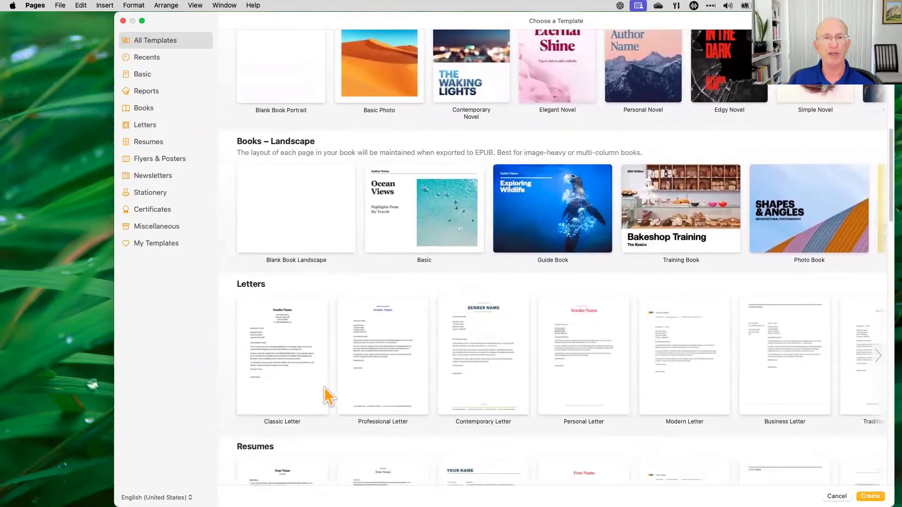
{"action": "scroll", "coordinate": [327, 396], "scroll_direction": "down", "scroll_amount": 4}
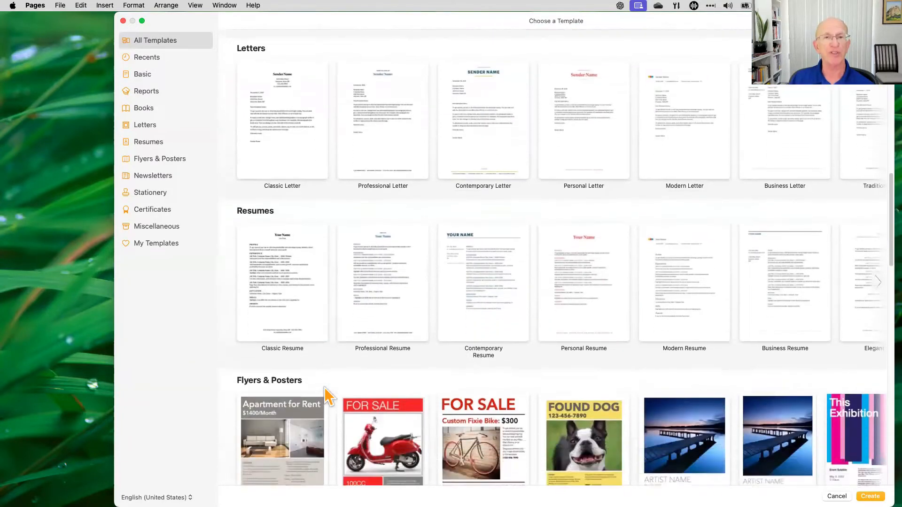
{"action": "scroll", "coordinate": [325, 395], "scroll_direction": "down", "scroll_amount": 6}
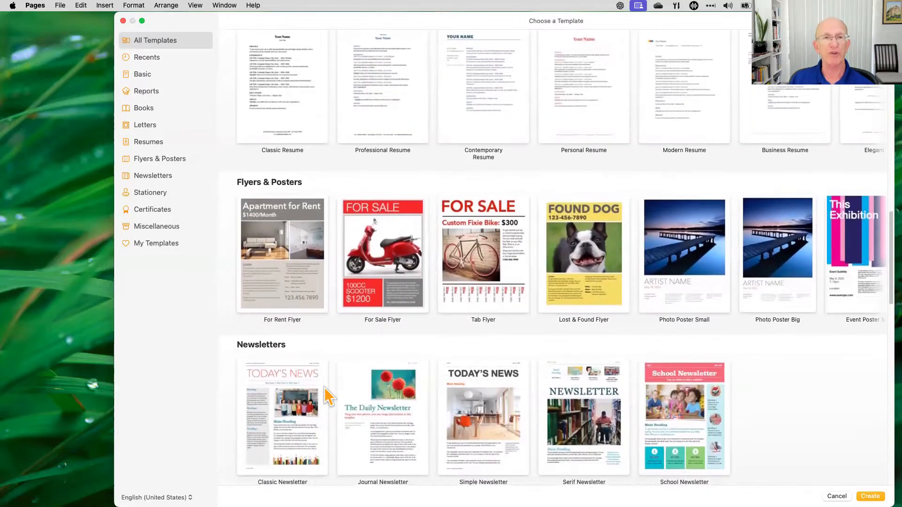
{"action": "scroll", "coordinate": [328, 397], "scroll_direction": "down", "scroll_amount": 5}
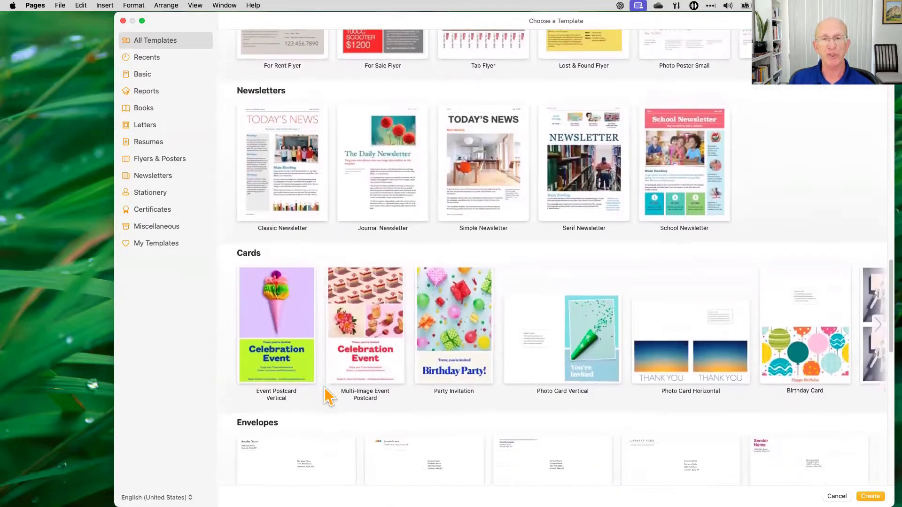
{"action": "scroll", "coordinate": [327, 396], "scroll_direction": "down", "scroll_amount": 6}
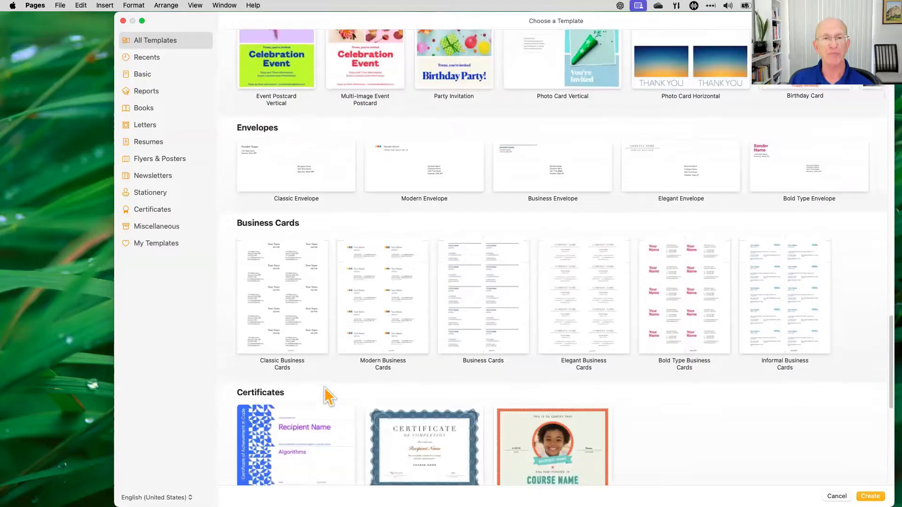
{"action": "scroll", "coordinate": [327, 396], "scroll_direction": "down", "scroll_amount": 7}
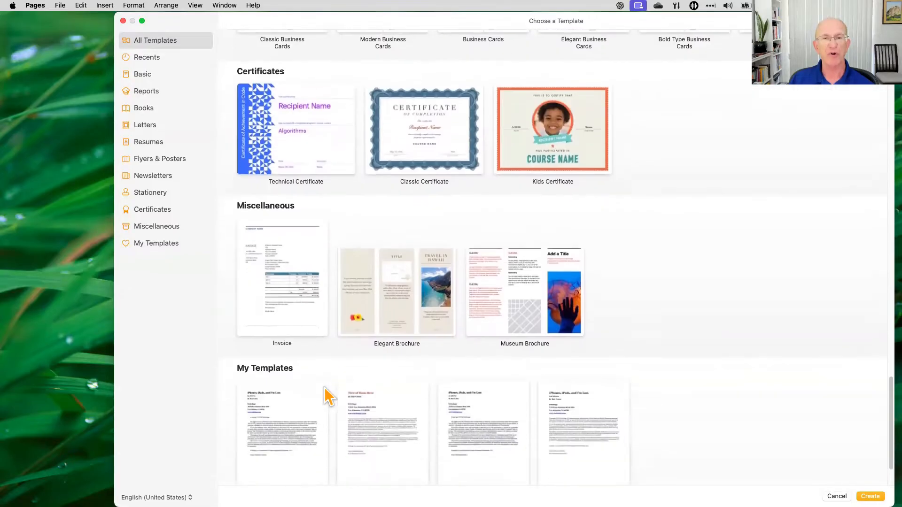
{"action": "scroll", "coordinate": [327, 396], "scroll_direction": "up", "scroll_amount": 9}
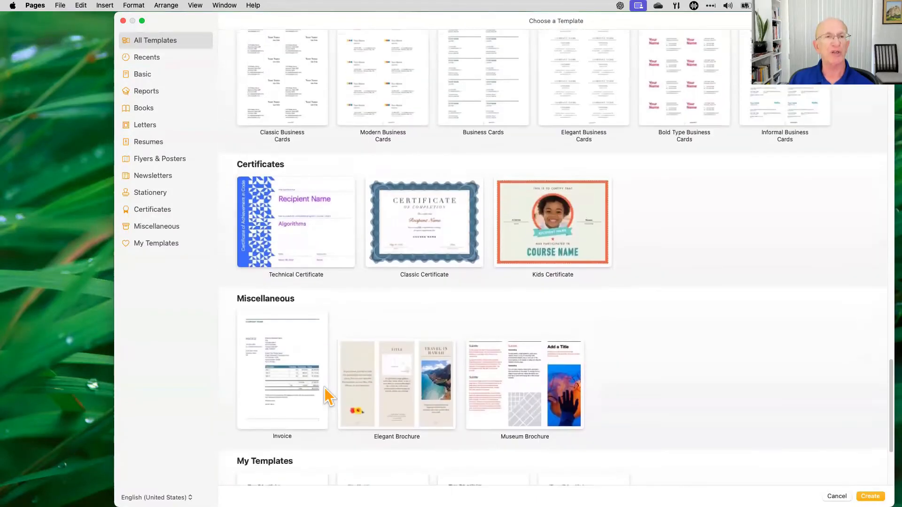
{"action": "scroll", "coordinate": [328, 396], "scroll_direction": "up", "scroll_amount": 20}
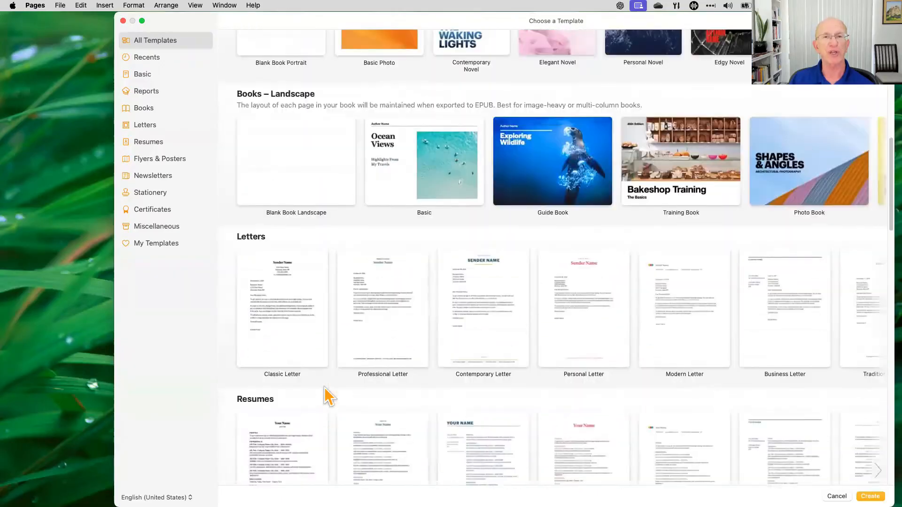
{"action": "scroll", "coordinate": [327, 396], "scroll_direction": "up", "scroll_amount": 8}
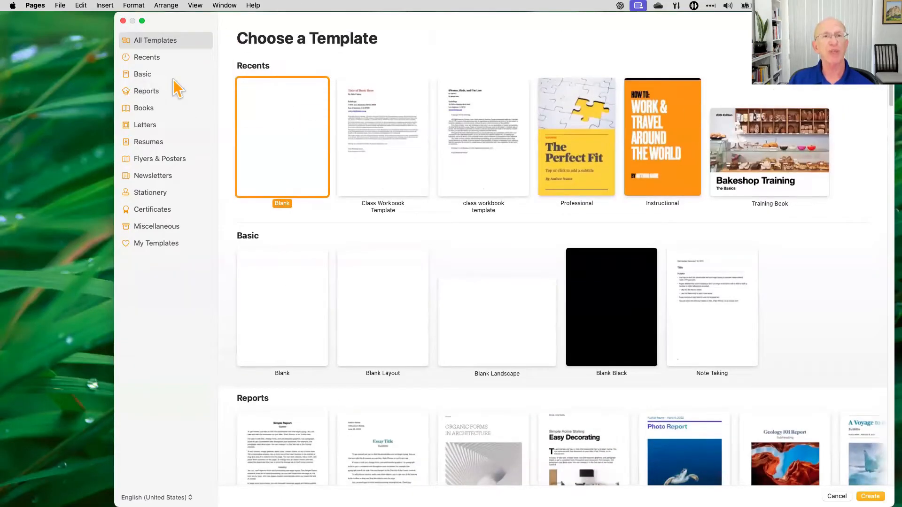
- Create a document from the Blank template and name it "Tech Explorer Test", stored in the Pages iCloud folder
{"action": "double_click", "coordinate": [285, 142]}
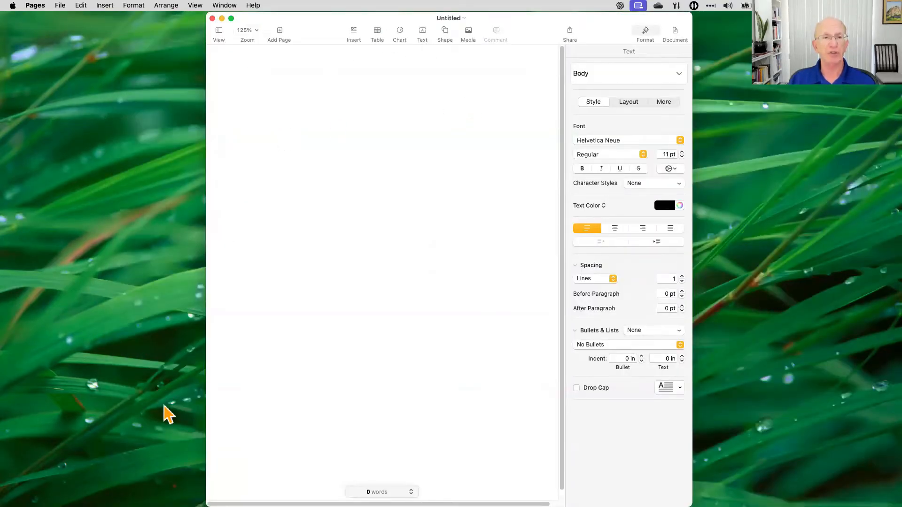
{"action": "mouse_move", "coordinate": [302, 74]}
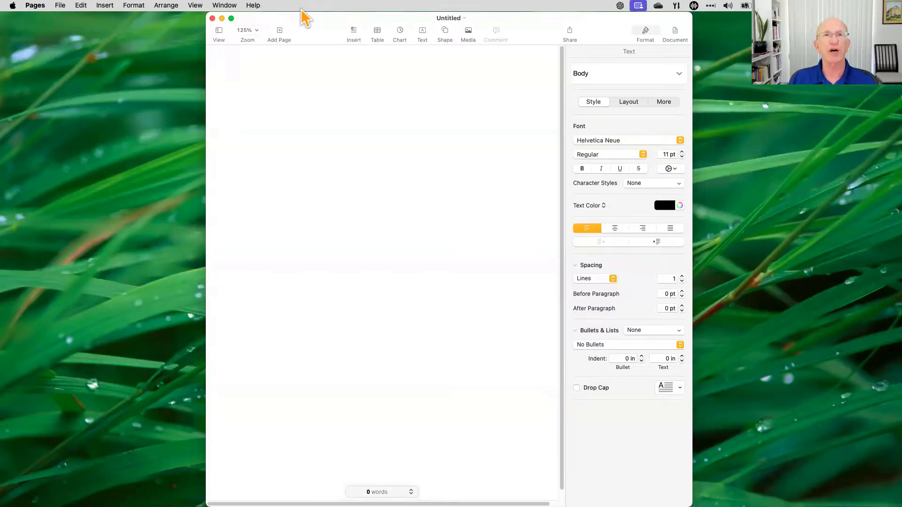
{"action": "left_click", "coordinate": [456, 18]}
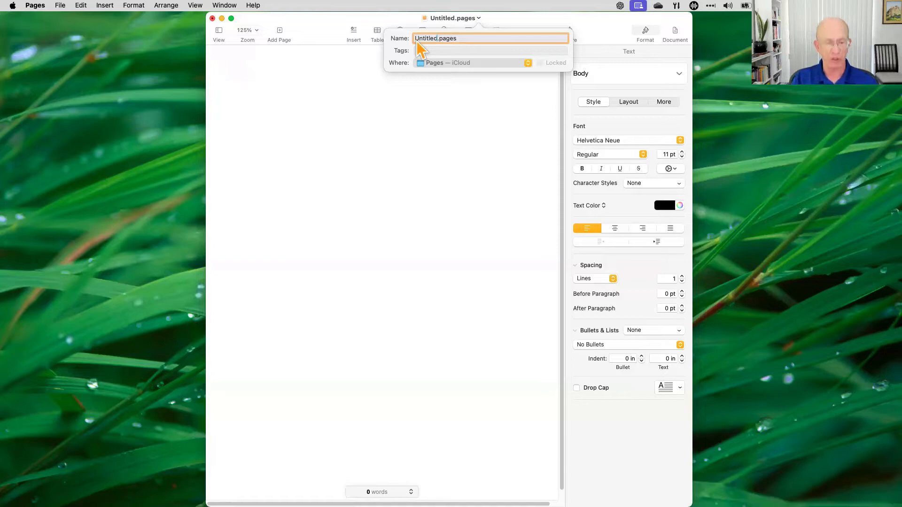
{"action": "key", "text": "BackSpace"}
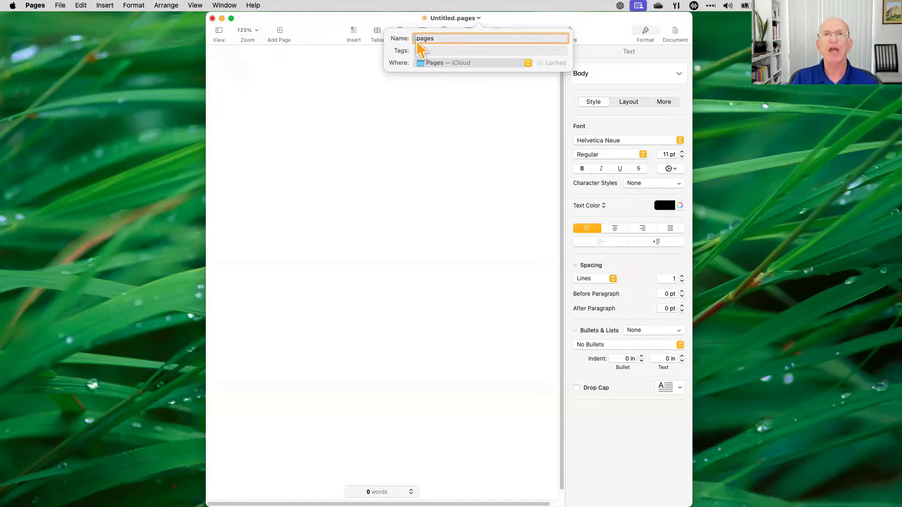
{"action": "type", "text": "Tech Expl"}
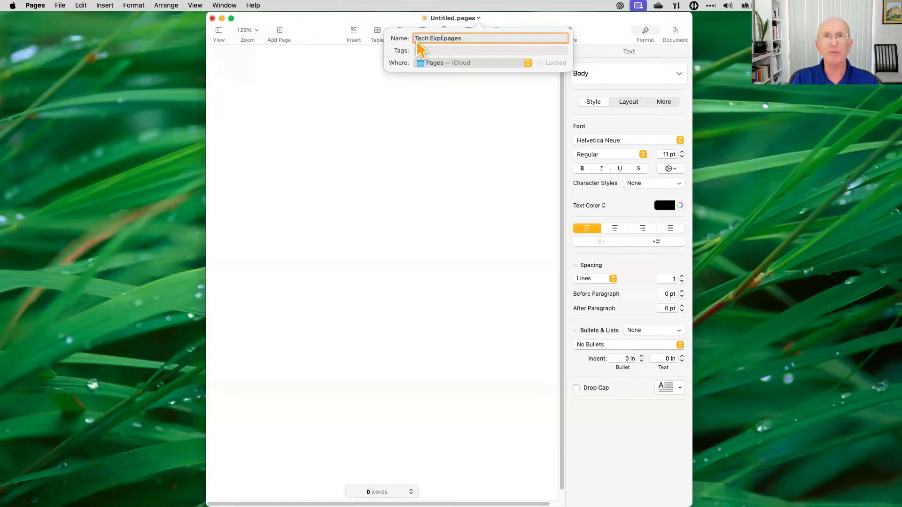
{"action": "type", "text": "orer Te"}
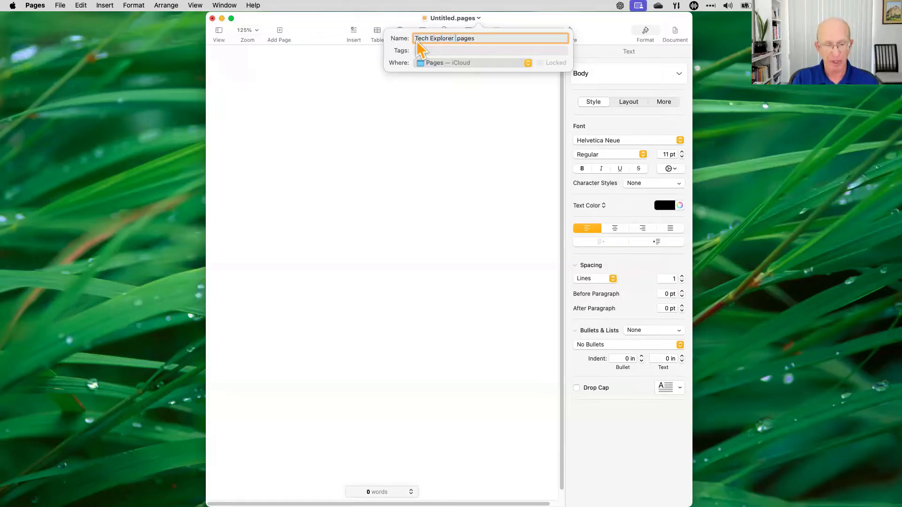
{"action": "type", "text": "st."}
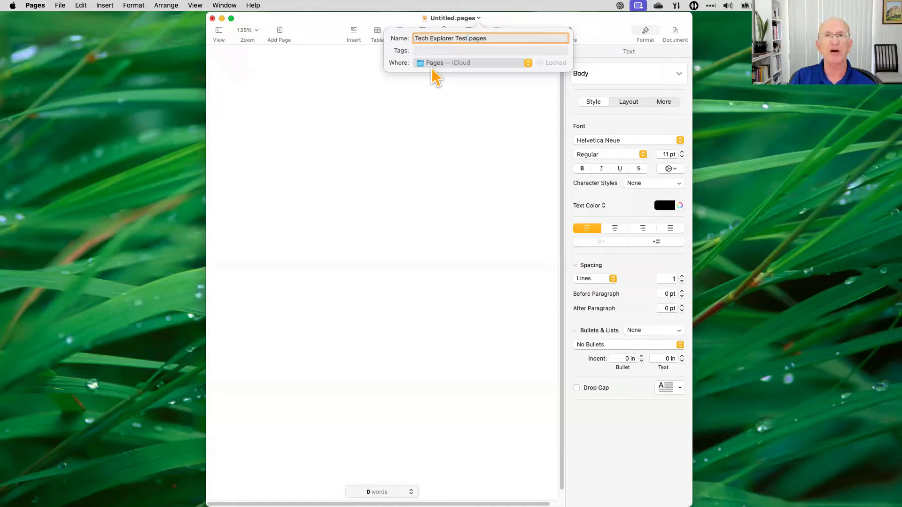
{"action": "key", "text": "Return"}
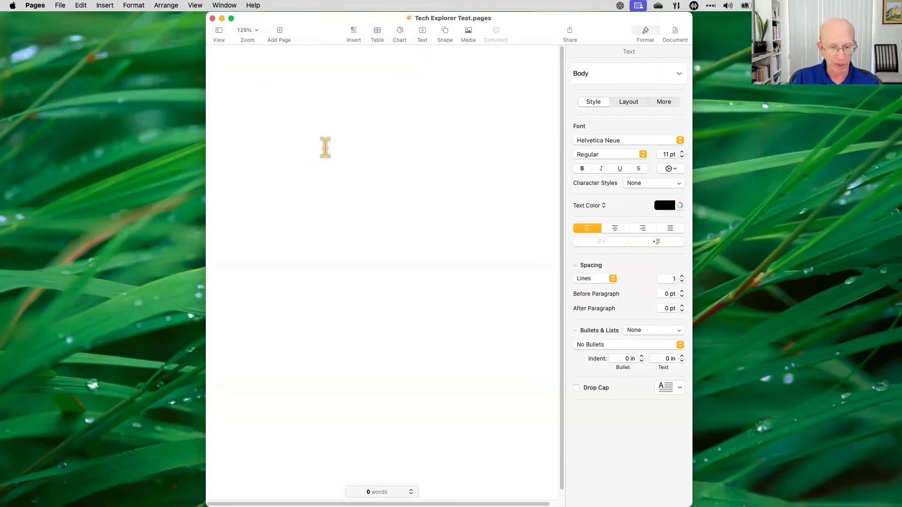
- Enter the body sentence "This is a text sample for us to work with."
{"action": "type", "text": "This "}
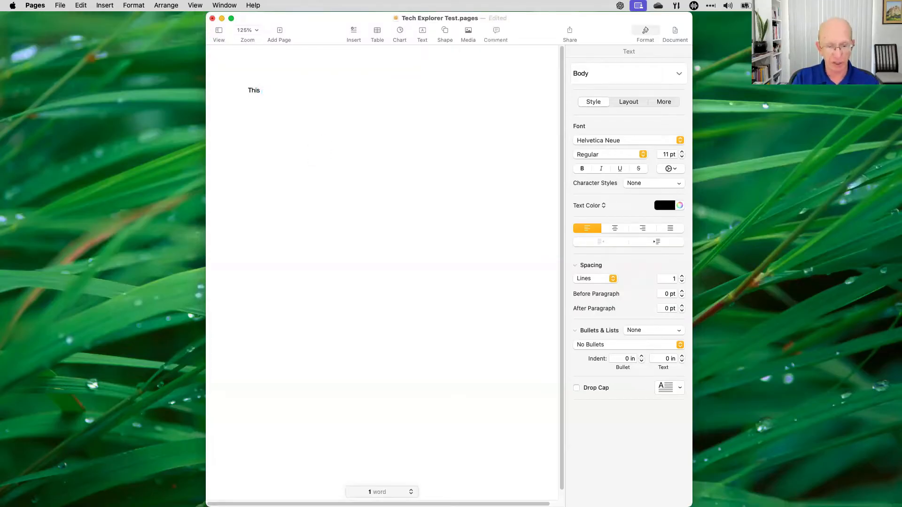
{"action": "type", "text": "is a text sample for us"}
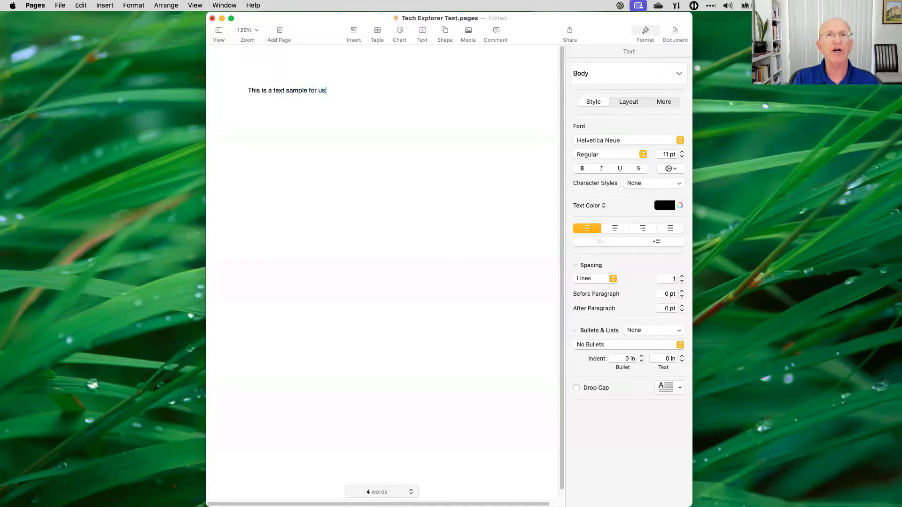
{"action": "type", "text": " to work wit"}
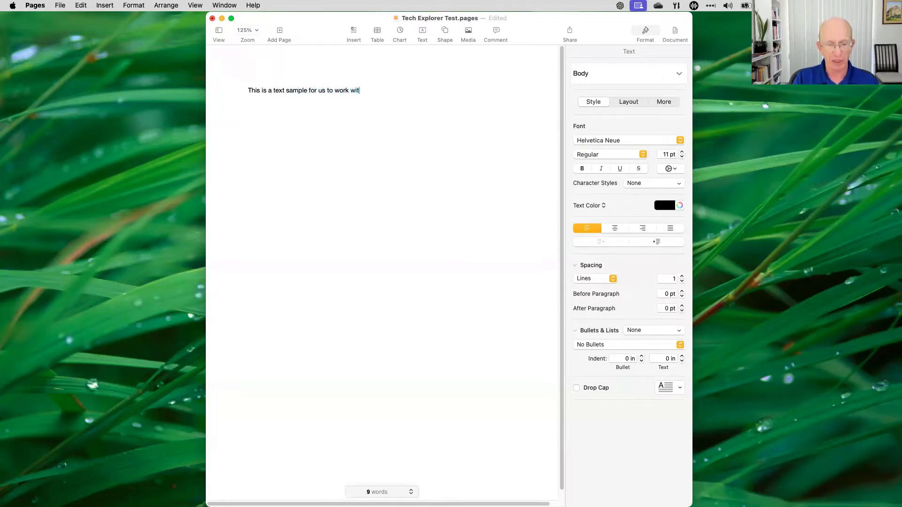
{"action": "type", "text": "h."}
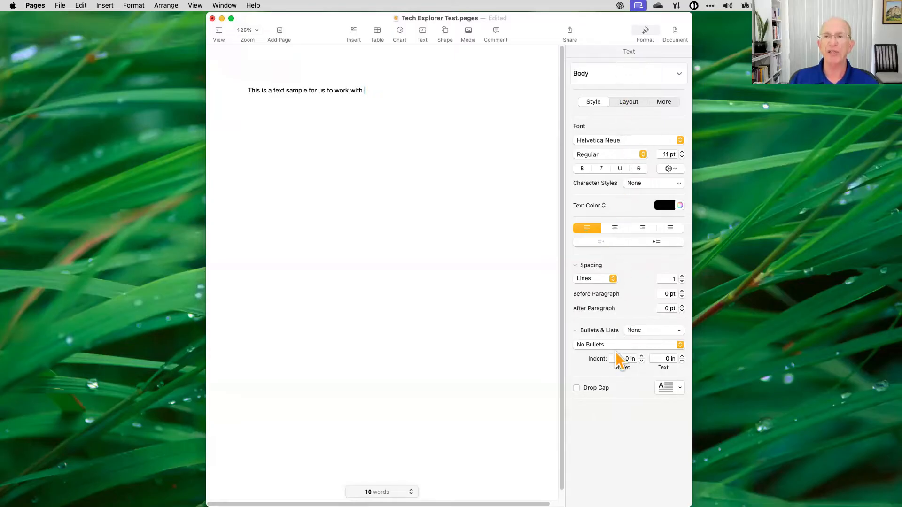
- Hide the formatting options beside the document and show them again
{"action": "left_click", "coordinate": [646, 31]}
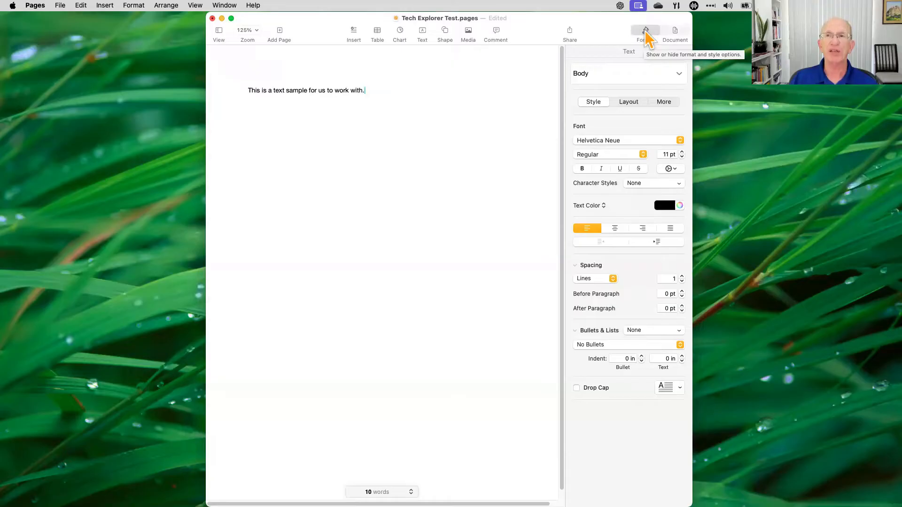
{"action": "left_click", "coordinate": [644, 31]}
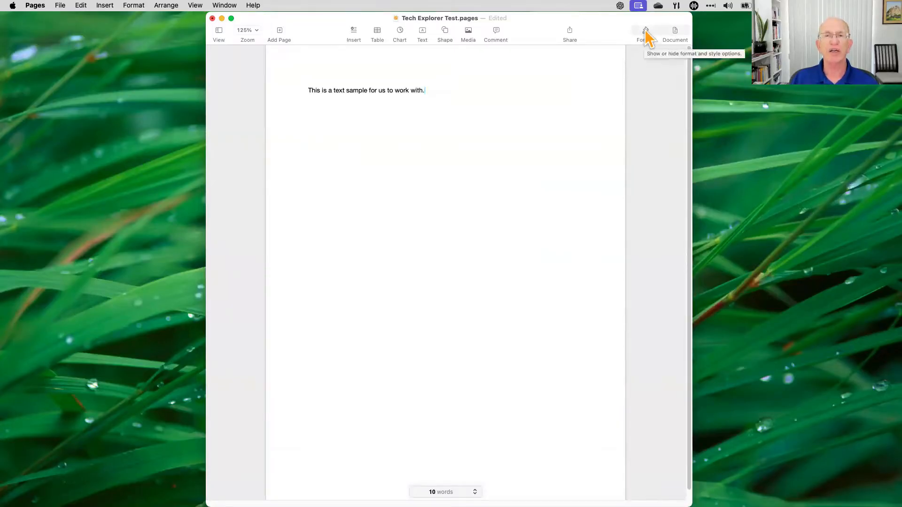
{"action": "left_click", "coordinate": [646, 31]}
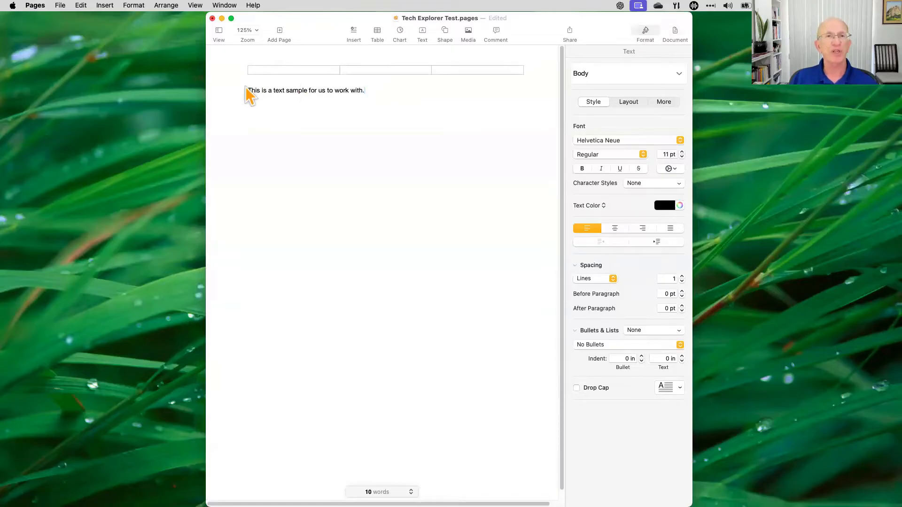
- Format the whole sample sentence in the Hobo Std font, Medium typeface, at 16 pt
{"action": "left_click_drag", "start_coordinate": [245, 87], "coordinate": [371, 90]}
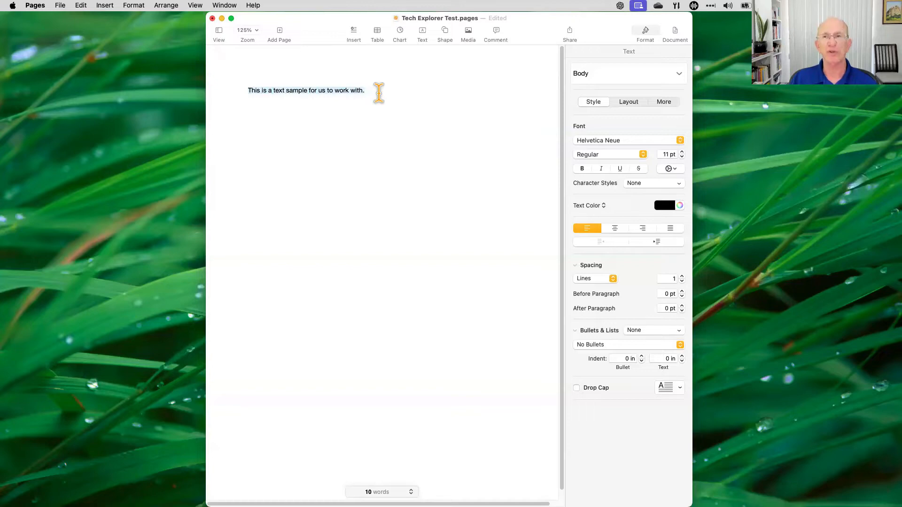
{"action": "left_click", "coordinate": [680, 141]}
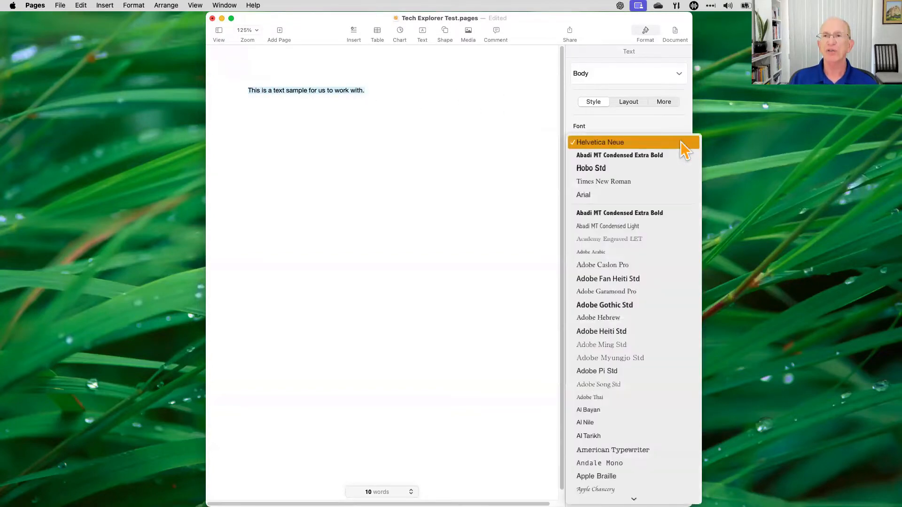
{"action": "left_click", "coordinate": [642, 169]}
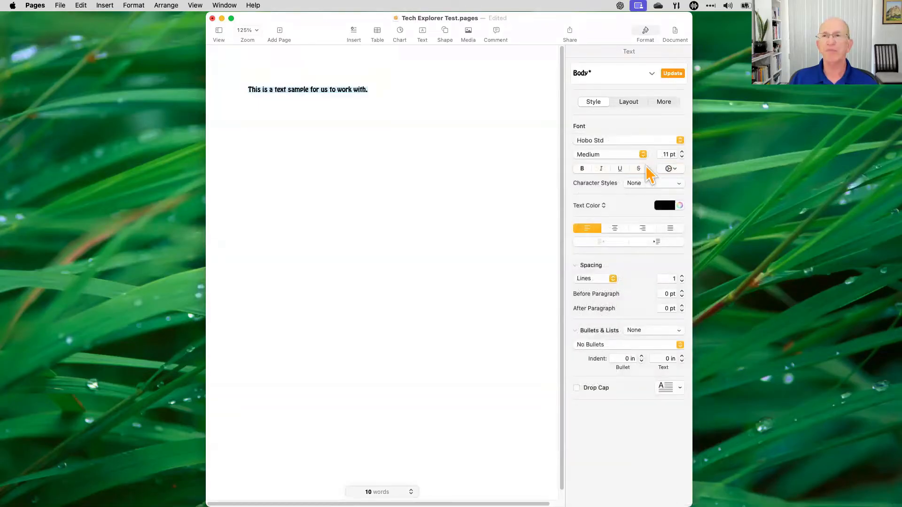
{"action": "left_click", "coordinate": [682, 154]}
{"action": "left_click", "coordinate": [682, 153]}
{"action": "left_click", "coordinate": [682, 153]}
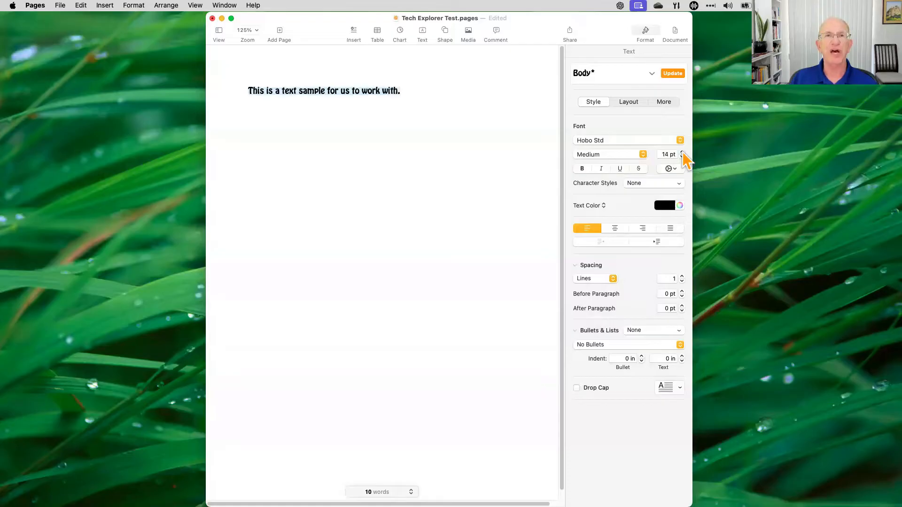
{"action": "left_click", "coordinate": [682, 153]}
{"action": "left_click", "coordinate": [682, 153]}
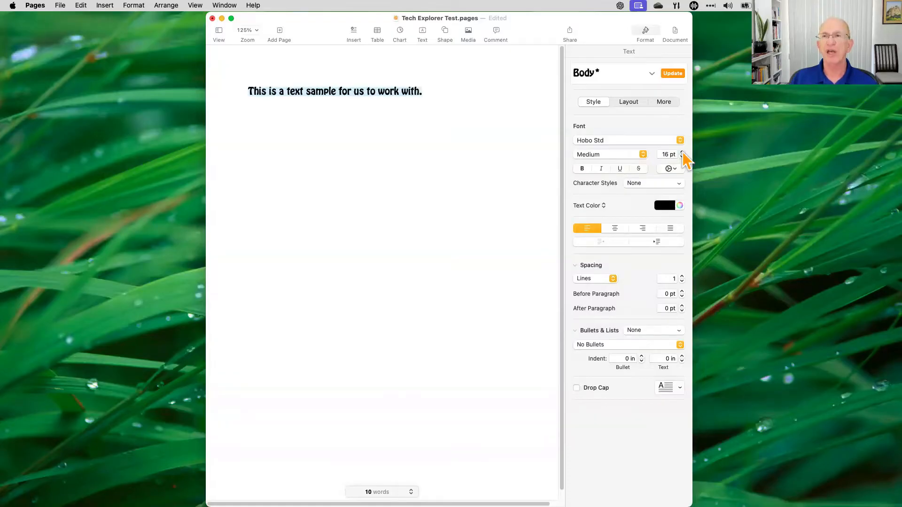
{"action": "left_click", "coordinate": [643, 155]}
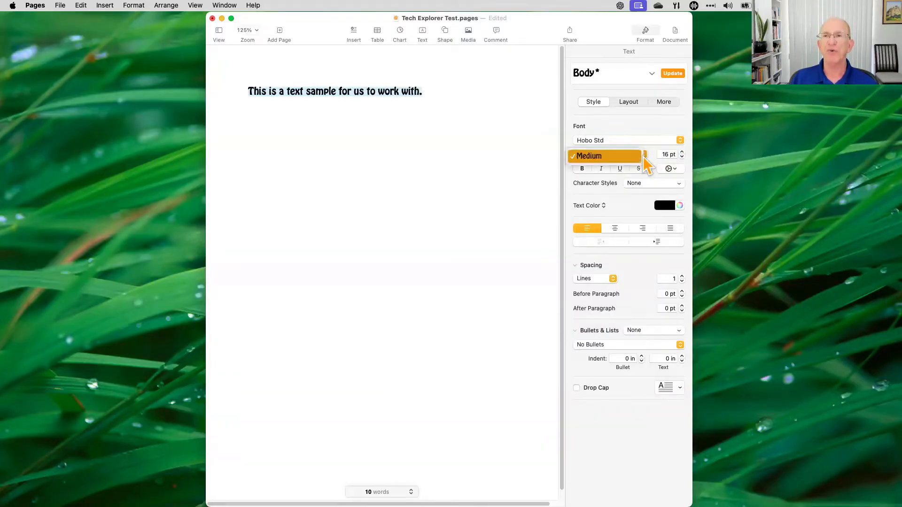
{"action": "left_click", "coordinate": [644, 155]}
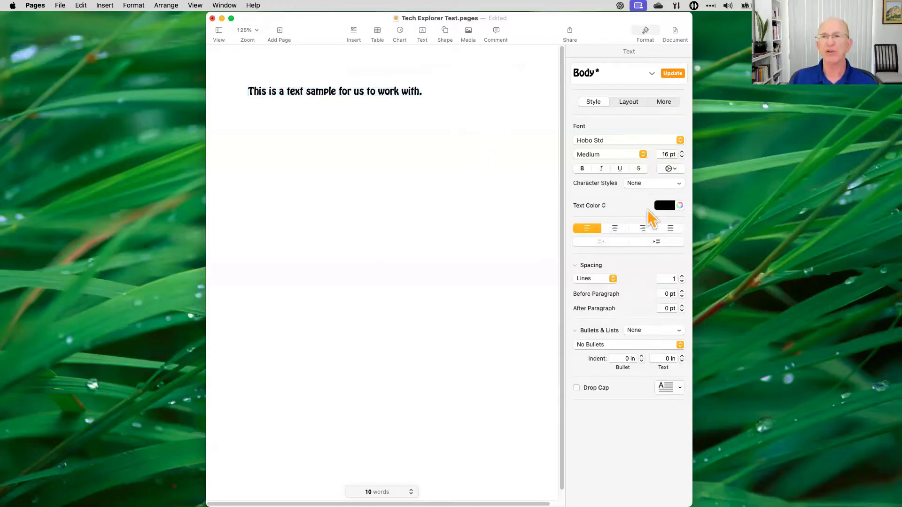
- Browse the text color sliders, palettes, spectrum and pencils, and color the whole sample sentence Tangerine
{"action": "left_click", "coordinate": [680, 207]}
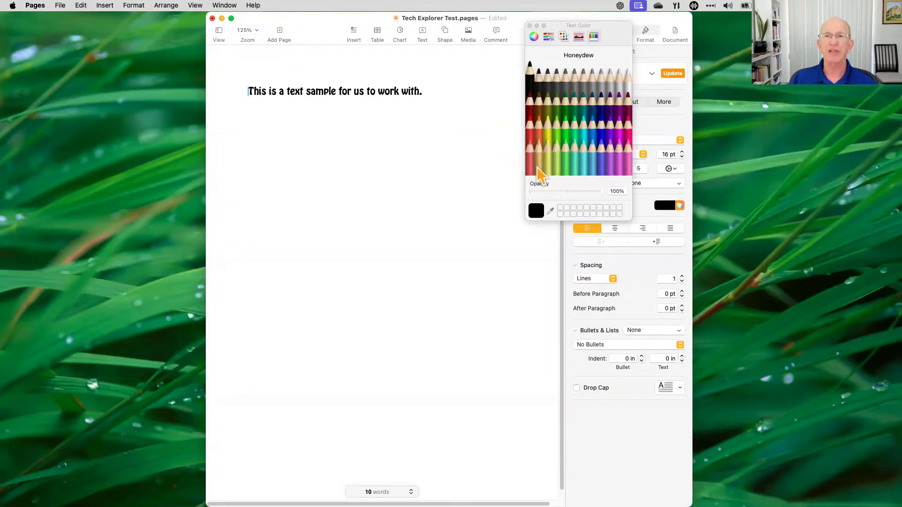
{"action": "left_click", "coordinate": [550, 37]}
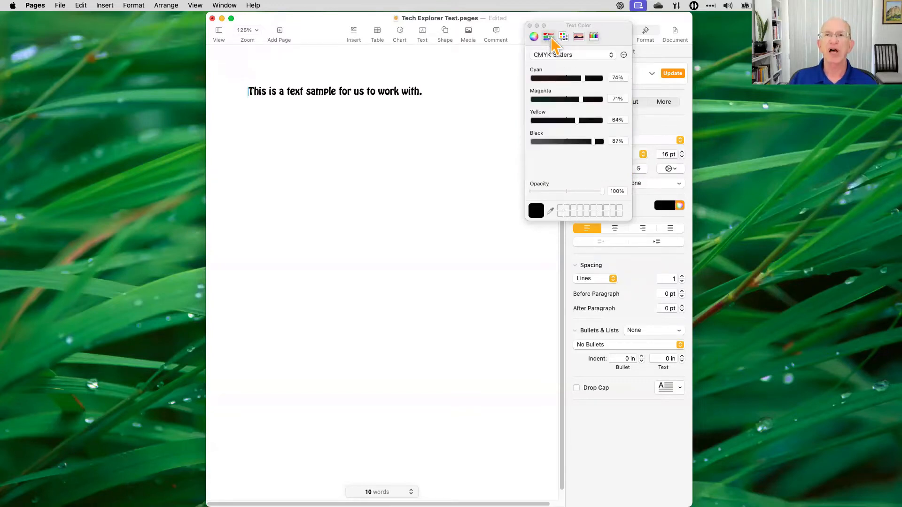
{"action": "left_click", "coordinate": [564, 38]}
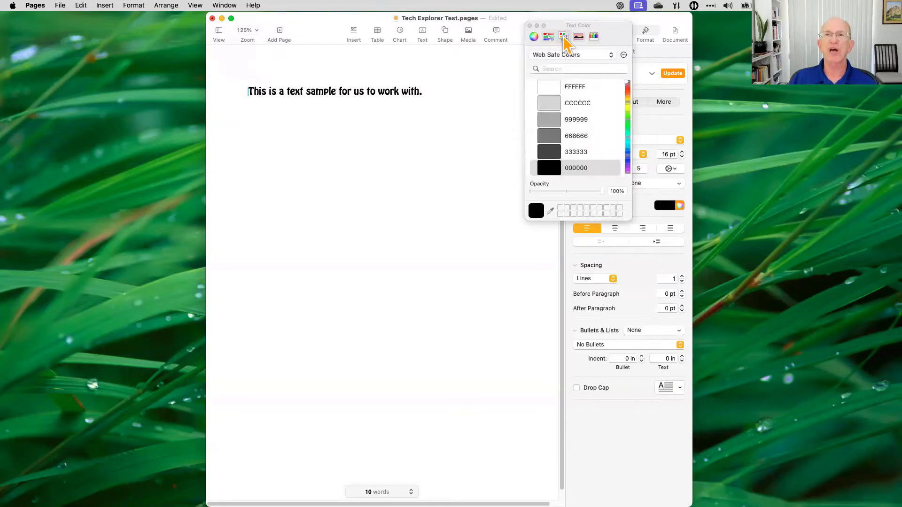
{"action": "left_click", "coordinate": [579, 37]}
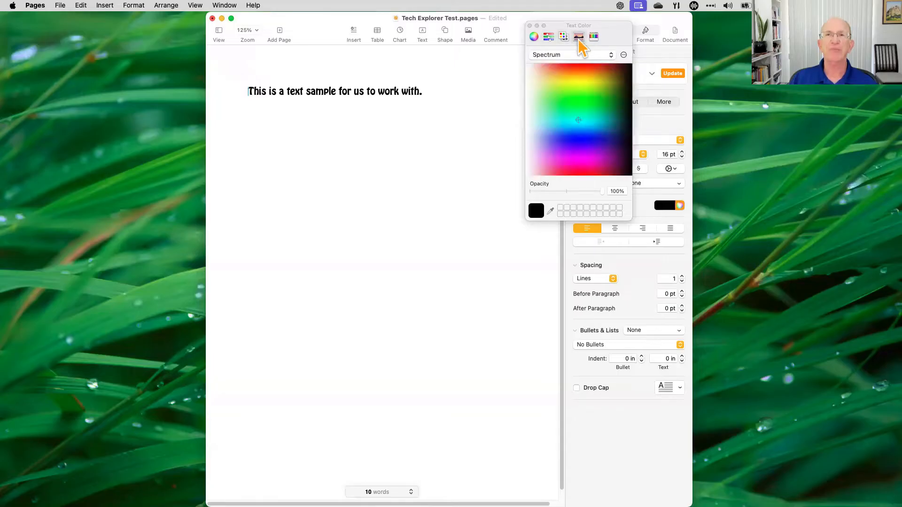
{"action": "left_click", "coordinate": [594, 37]}
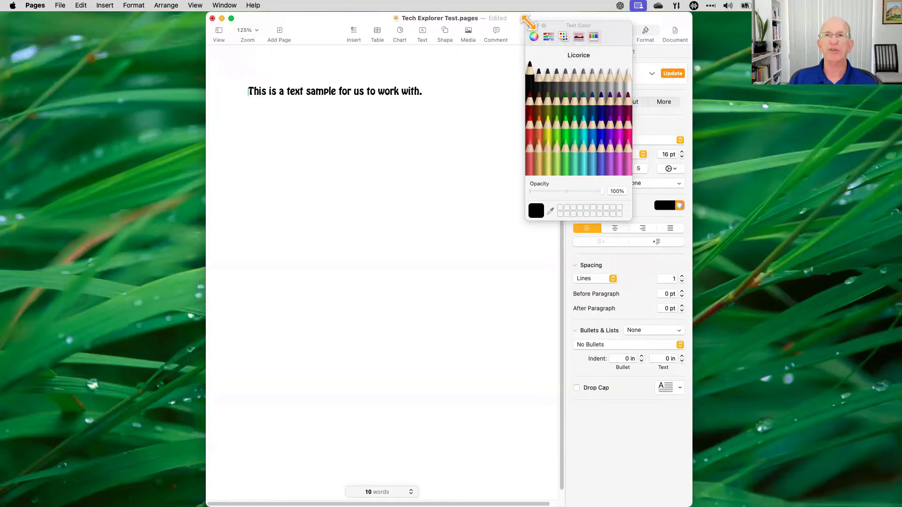
{"action": "left_click", "coordinate": [543, 132]}
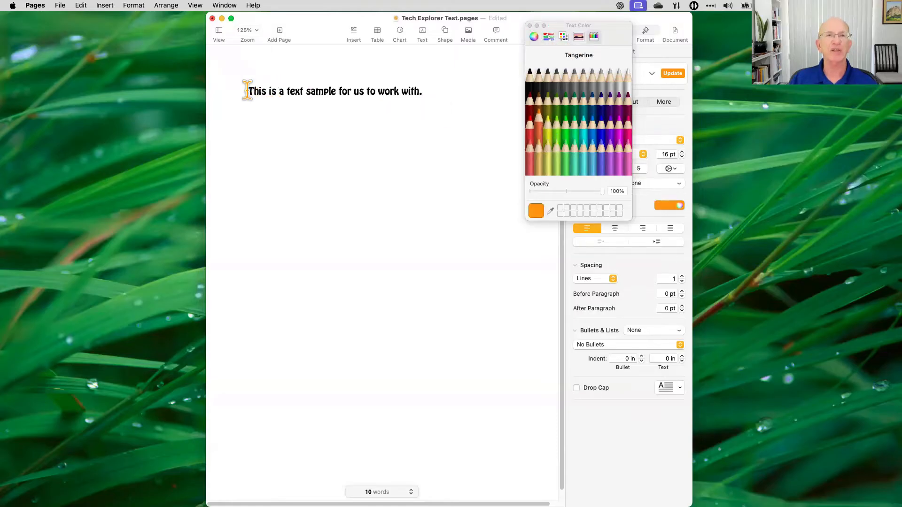
{"action": "left_click_drag", "start_coordinate": [247, 89], "coordinate": [423, 92]}
{"action": "left_click", "coordinate": [540, 137]}
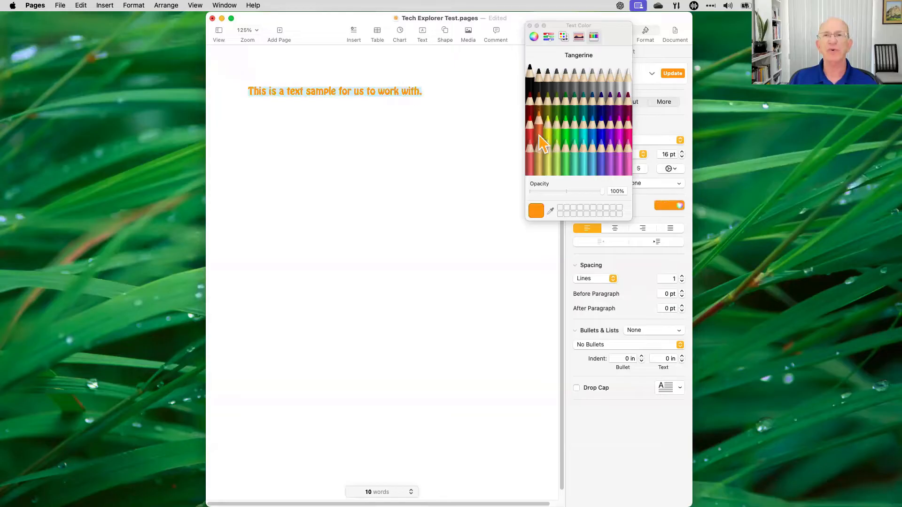
{"action": "left_click", "coordinate": [467, 106]}
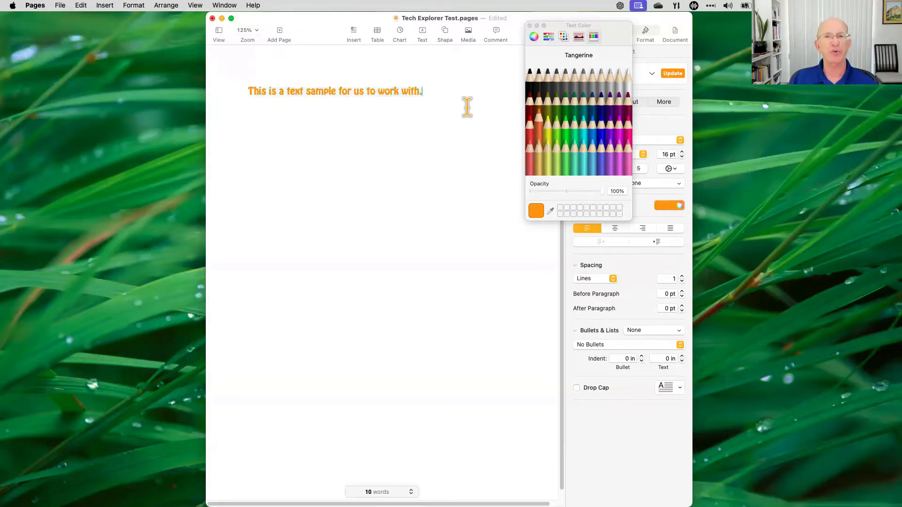
{"action": "left_click", "coordinate": [529, 25]}
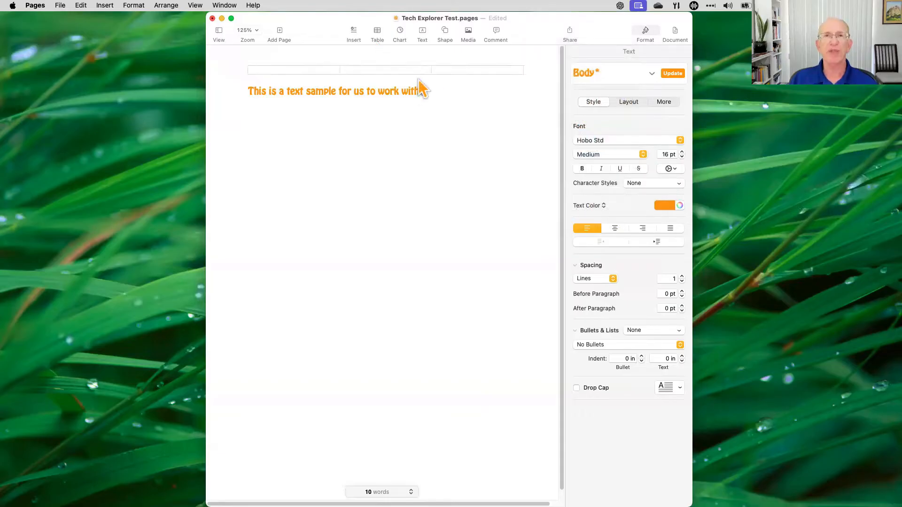
- Add a second paragraph below the sample sentence reading "This is my second line of text."
{"action": "key", "text": "Return"}
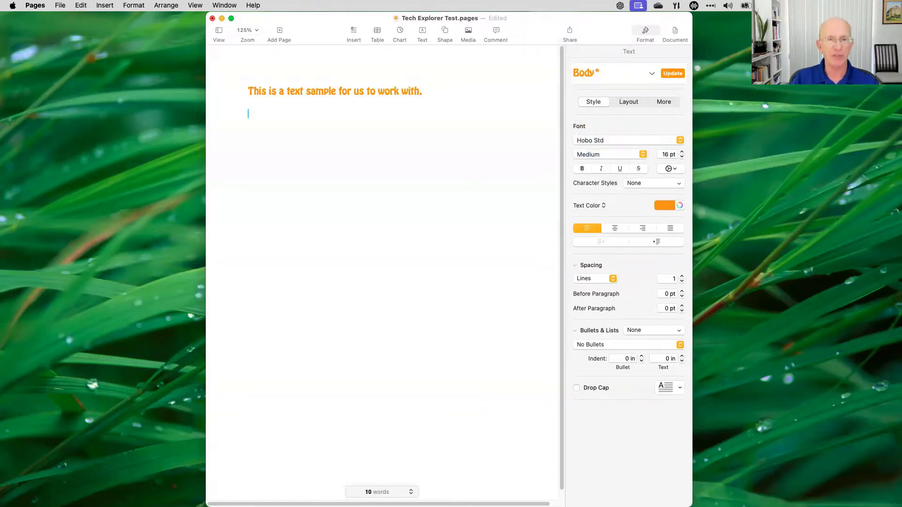
{"action": "type", "text": "This is my s"}
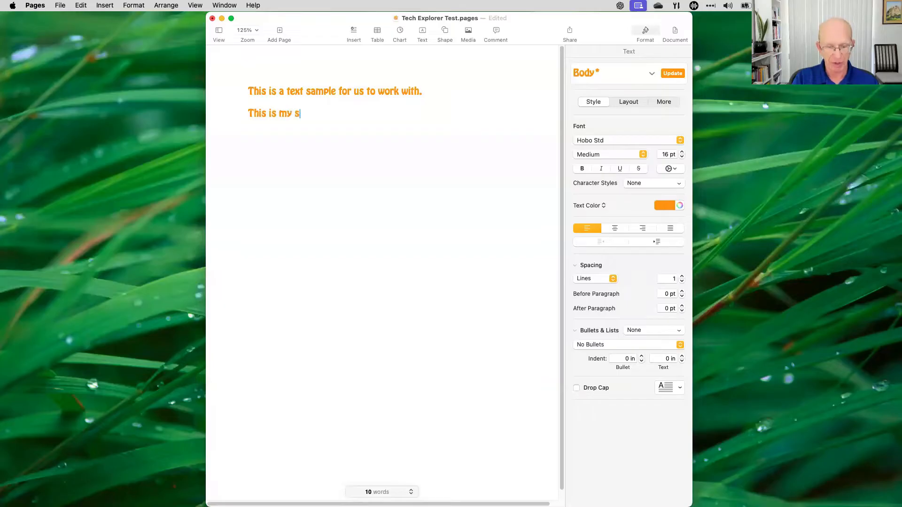
{"action": "type", "text": "econd line of tex"}
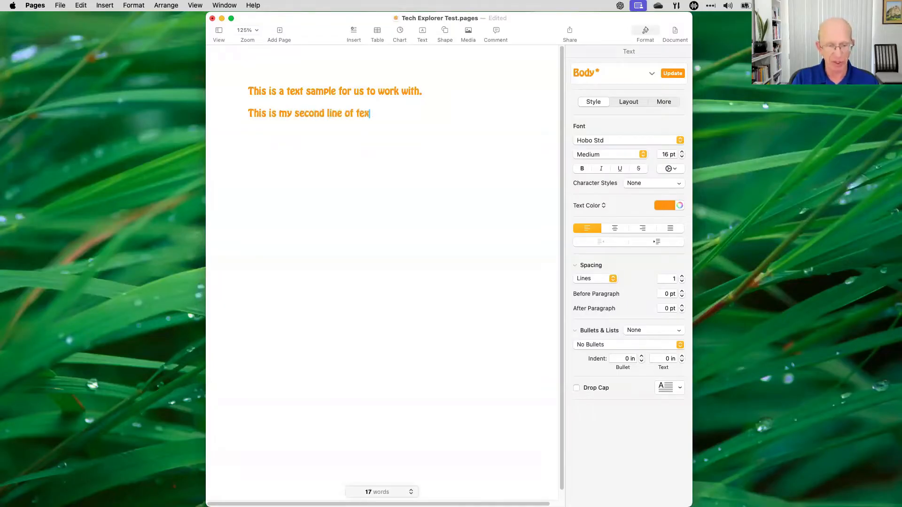
{"action": "type", "text": "t."}
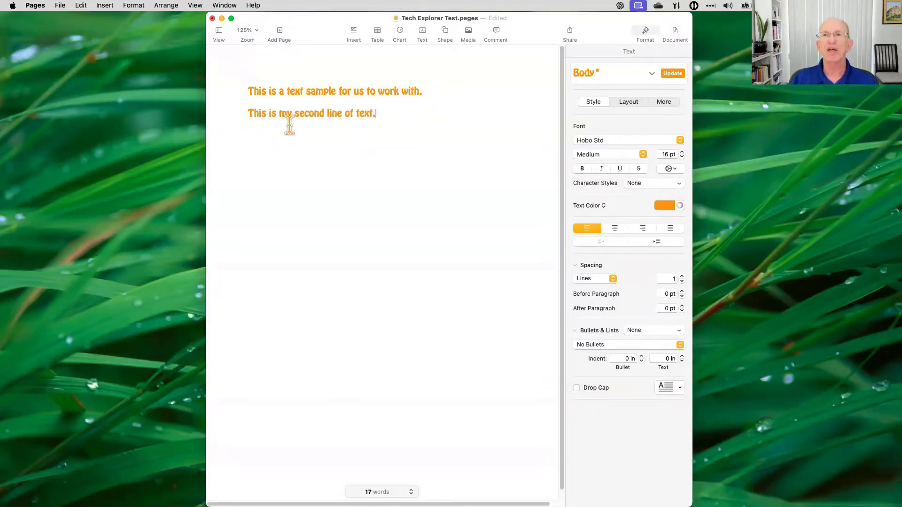
- Reset the whole second line to the plain Body paragraph style
{"action": "triple_click", "coordinate": [385, 115]}
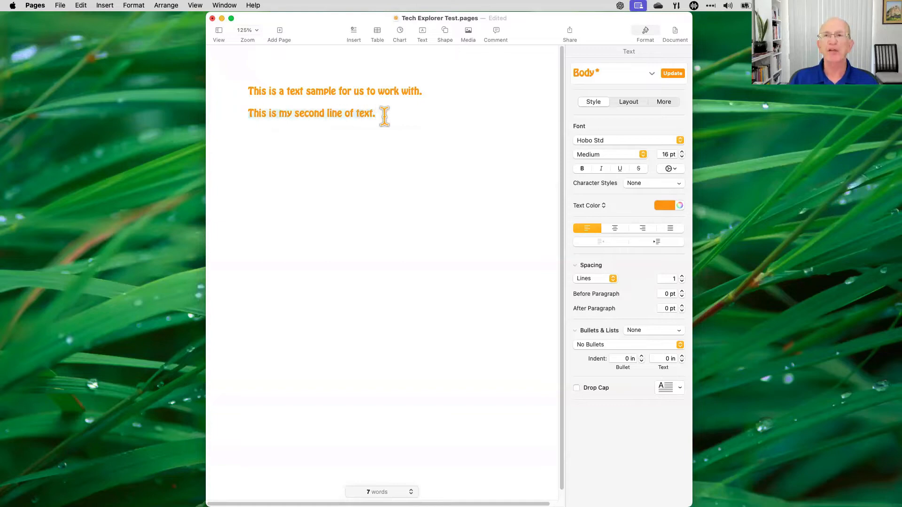
{"action": "left_click", "coordinate": [652, 74]}
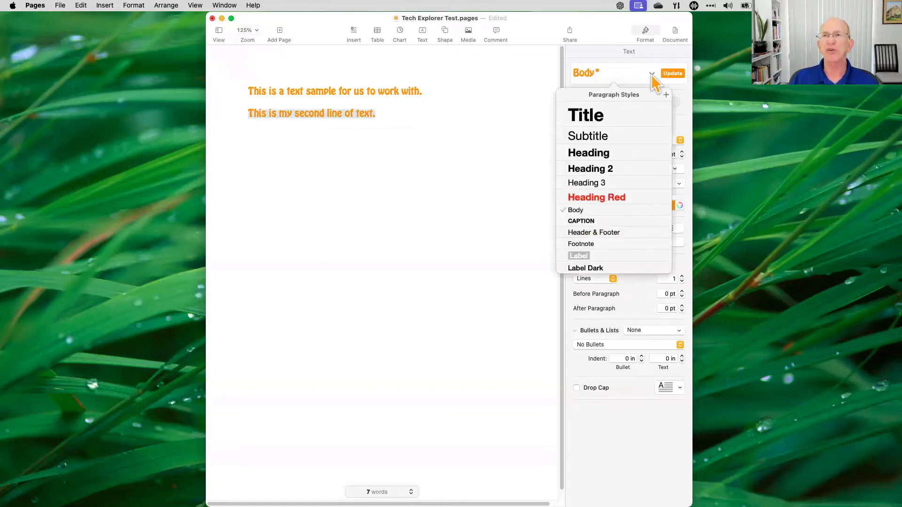
{"action": "left_click", "coordinate": [599, 210]}
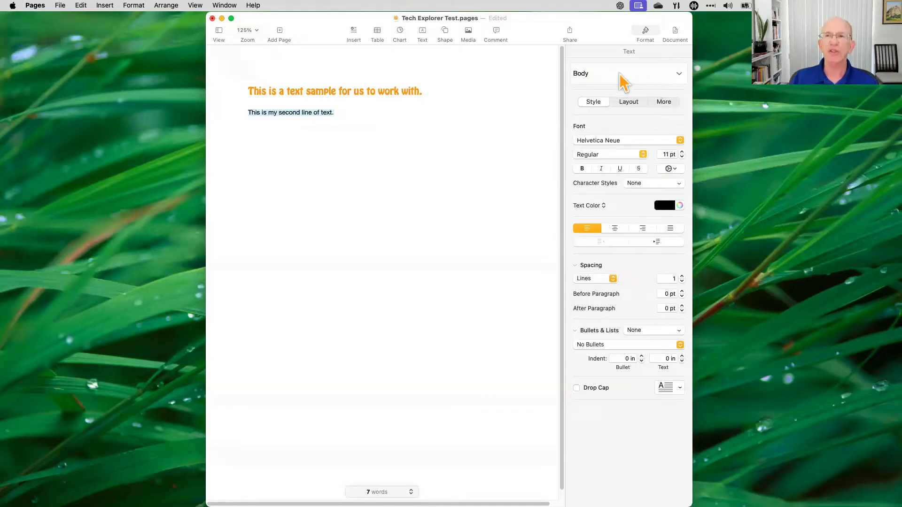
- Try the Title, Subtitle, Heading 2, Heading Red and Label paragraph styles on the second line, and return it to Body
{"action": "left_click", "coordinate": [678, 74]}
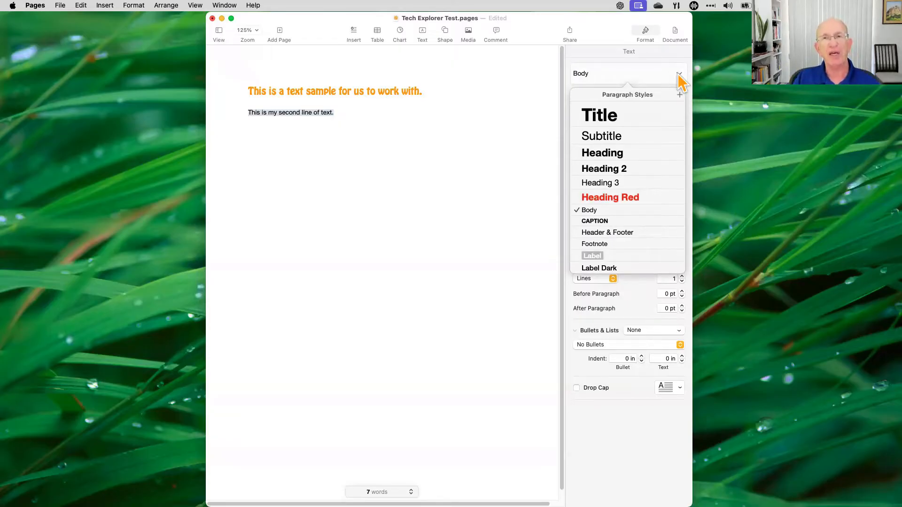
{"action": "left_click", "coordinate": [612, 123]}
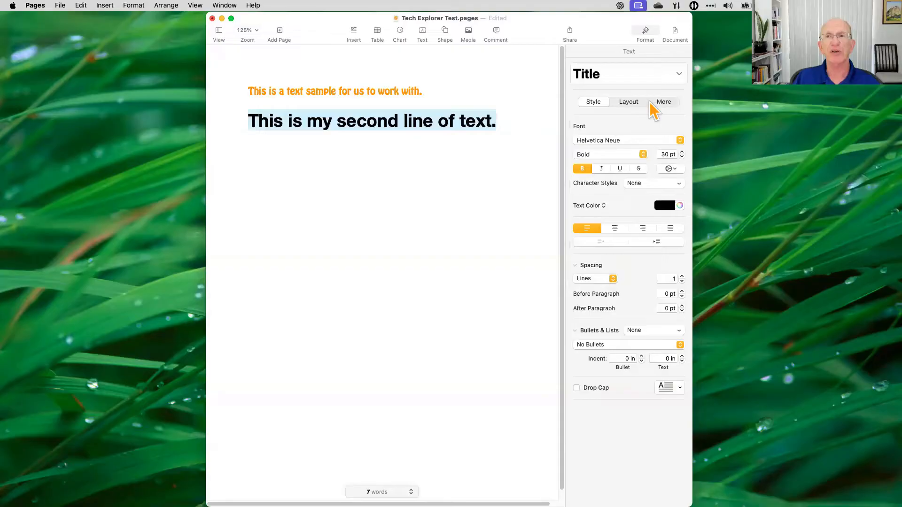
{"action": "left_click", "coordinate": [664, 74]}
{"action": "left_click", "coordinate": [616, 139]}
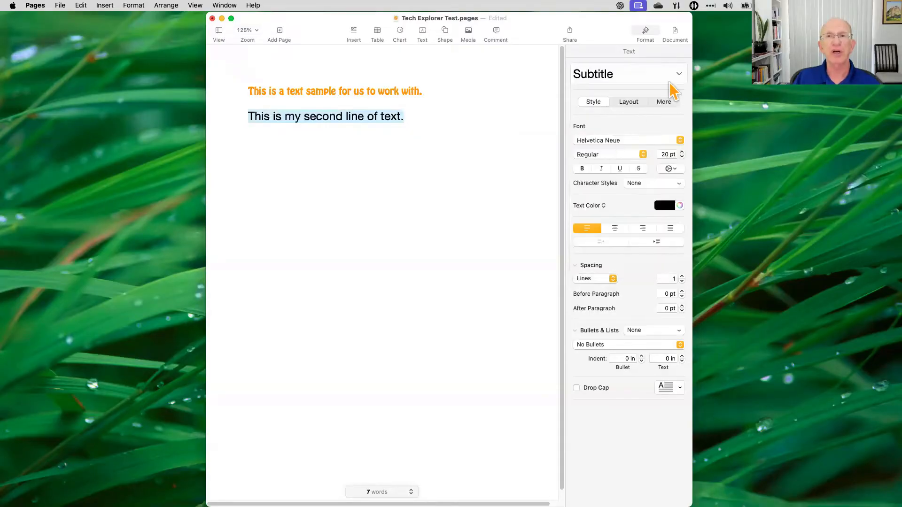
{"action": "left_click", "coordinate": [673, 76]}
{"action": "left_click", "coordinate": [617, 173]}
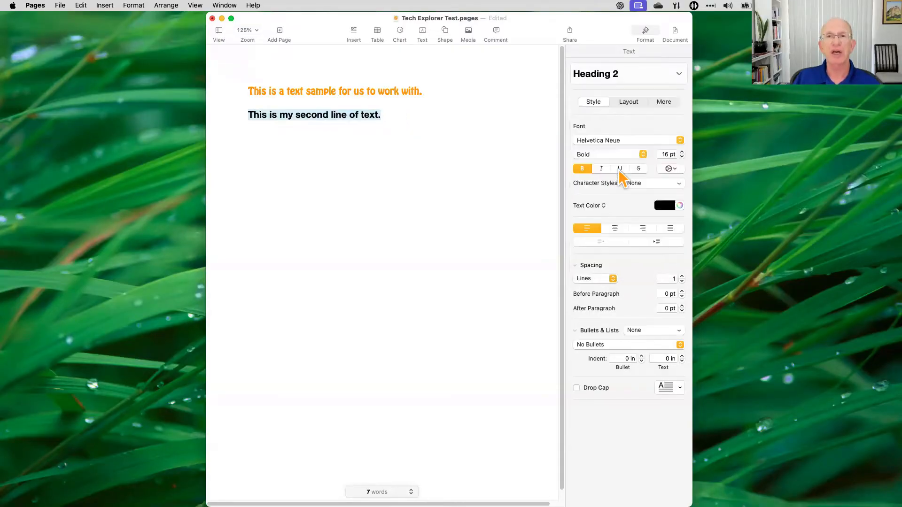
{"action": "left_click", "coordinate": [677, 76]}
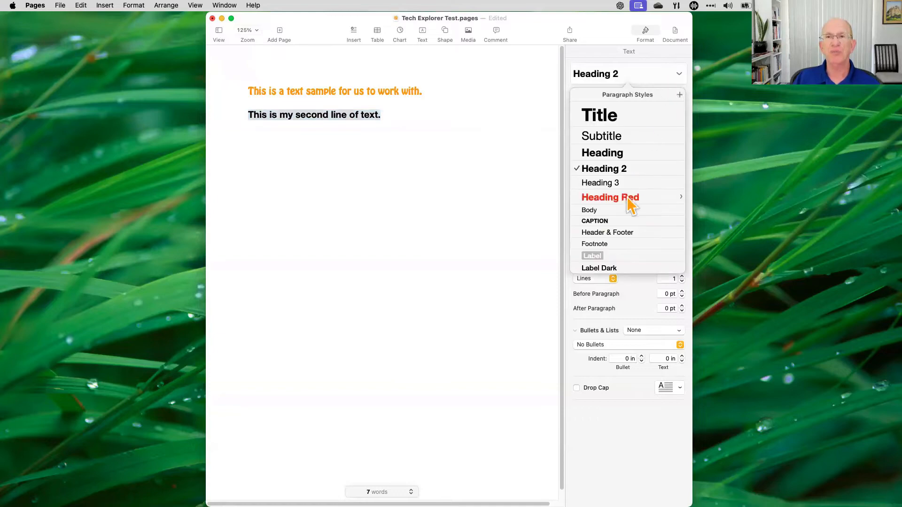
{"action": "left_click", "coordinate": [628, 200]}
{"action": "left_click", "coordinate": [680, 75]}
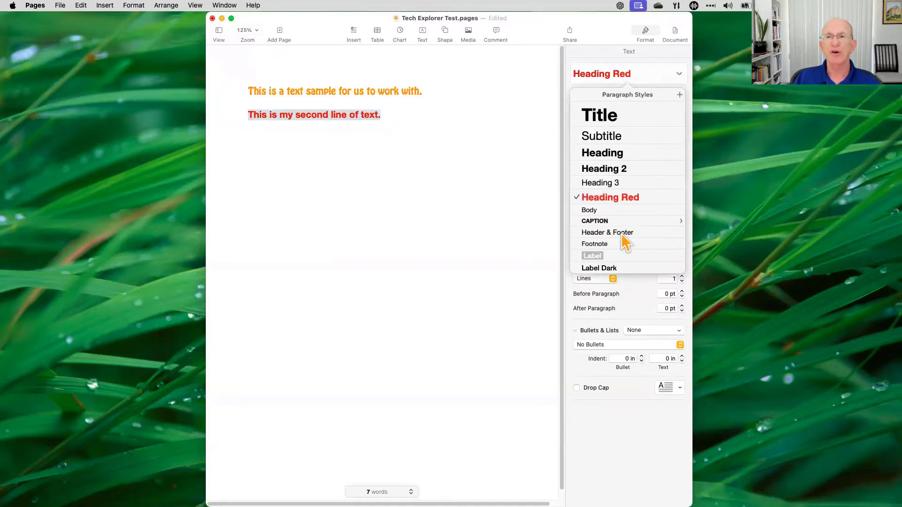
{"action": "left_click", "coordinate": [611, 256]}
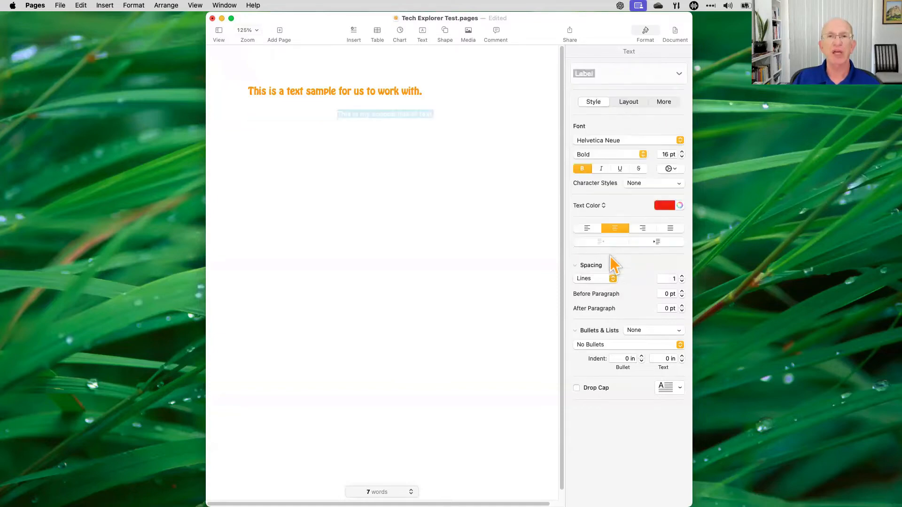
{"action": "left_click", "coordinate": [678, 75]}
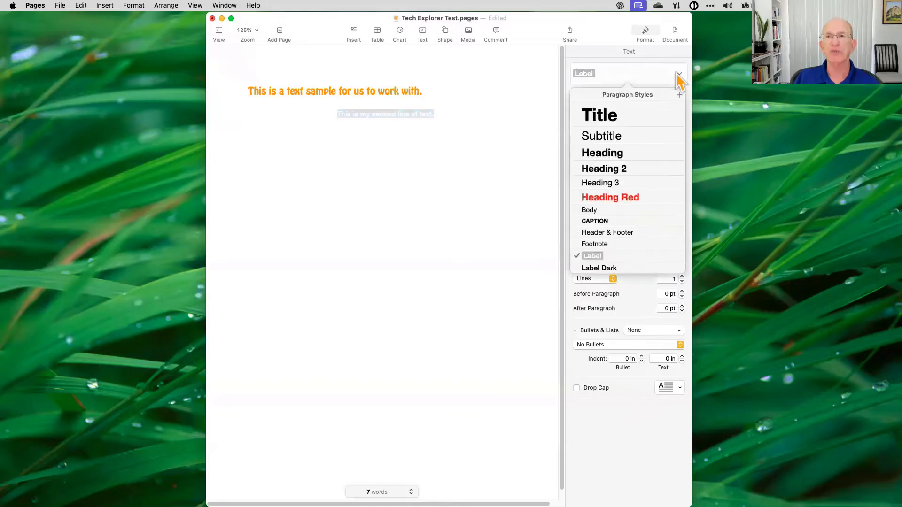
{"action": "left_click", "coordinate": [610, 210]}
- Try centered, left and right alignment on the second line, and set it to justified
{"action": "left_click", "coordinate": [343, 114]}
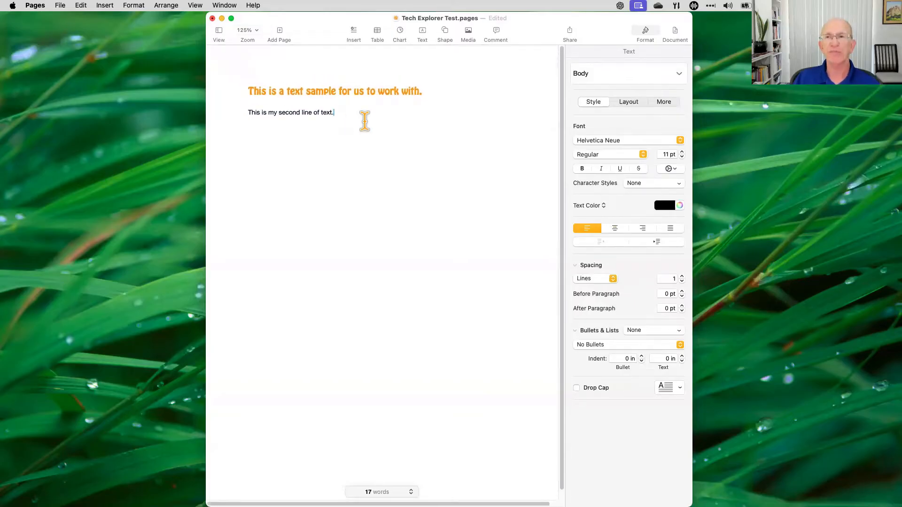
{"action": "left_click", "coordinate": [616, 229]}
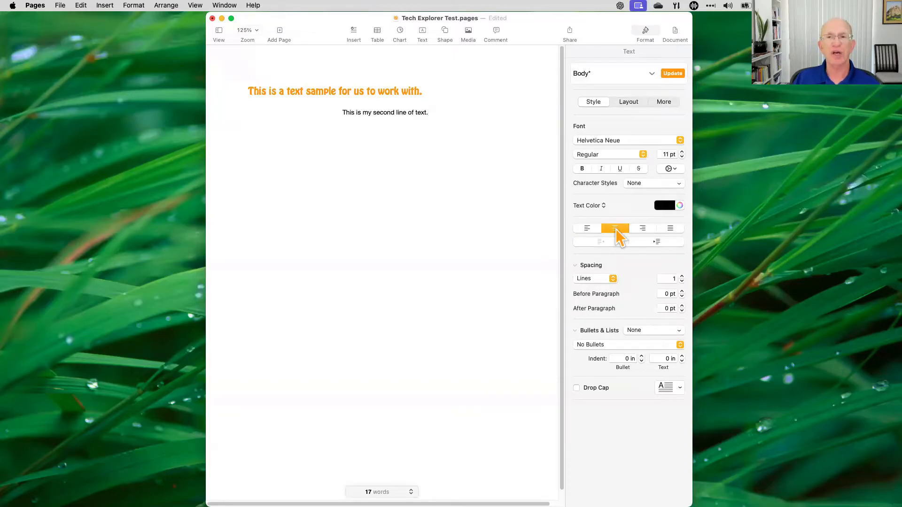
{"action": "left_click", "coordinate": [589, 229]}
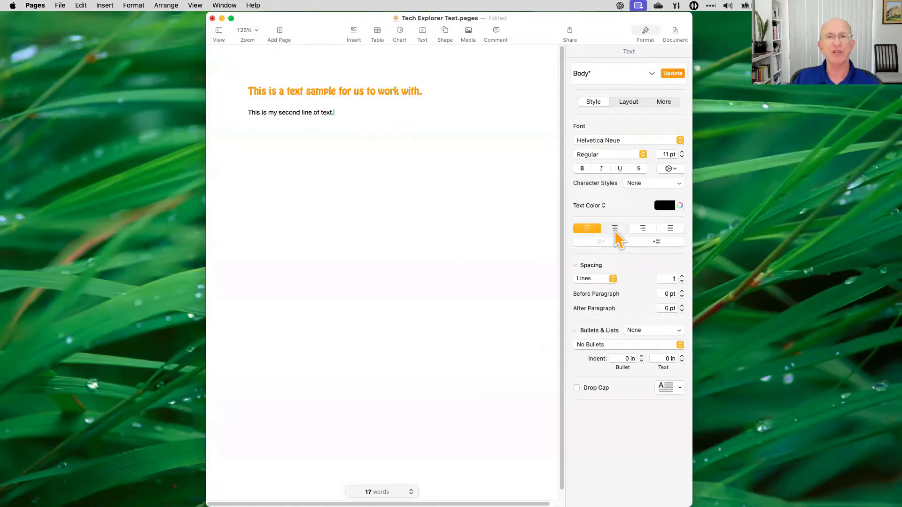
{"action": "left_click", "coordinate": [615, 229]}
{"action": "left_click", "coordinate": [642, 229]}
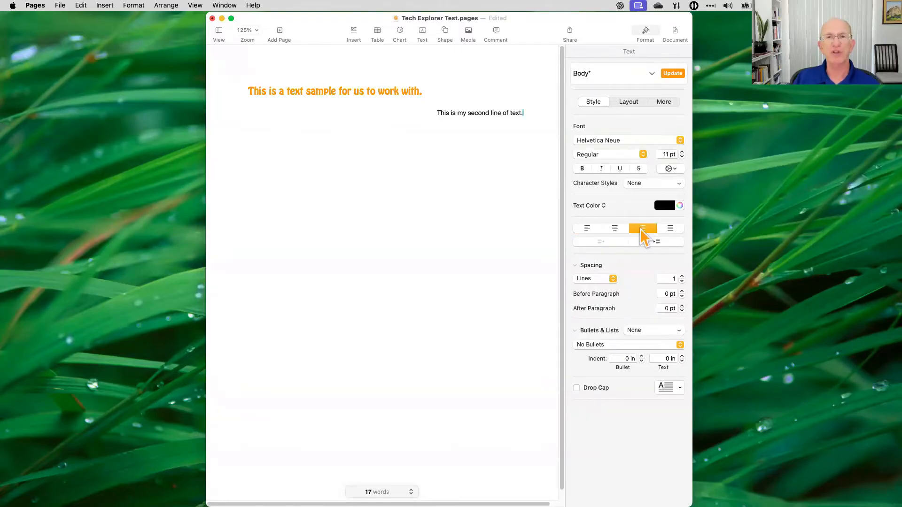
{"action": "left_click", "coordinate": [669, 229]}
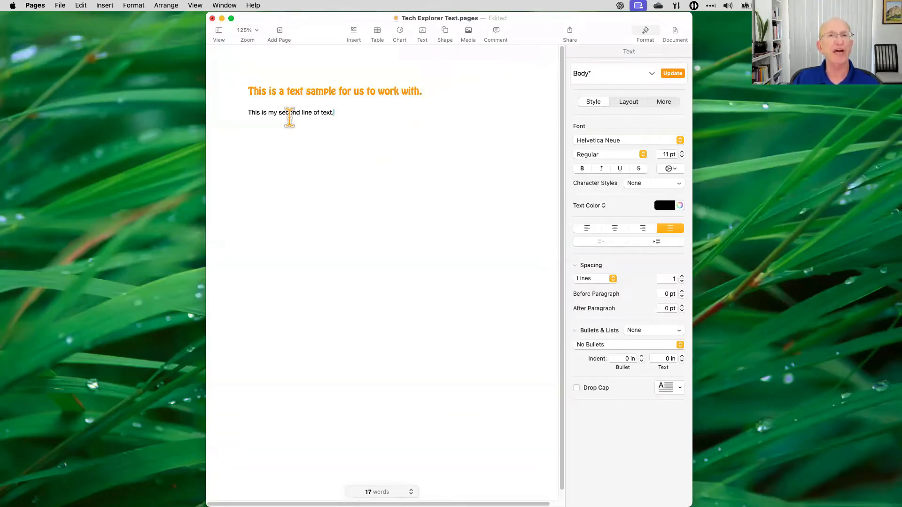
- Copy the English Tech Terms passage on the origin of "algorithm" from ChatGPT and paste it into the Pages document below the second line
{"action": "left_click", "coordinate": [348, 114]}
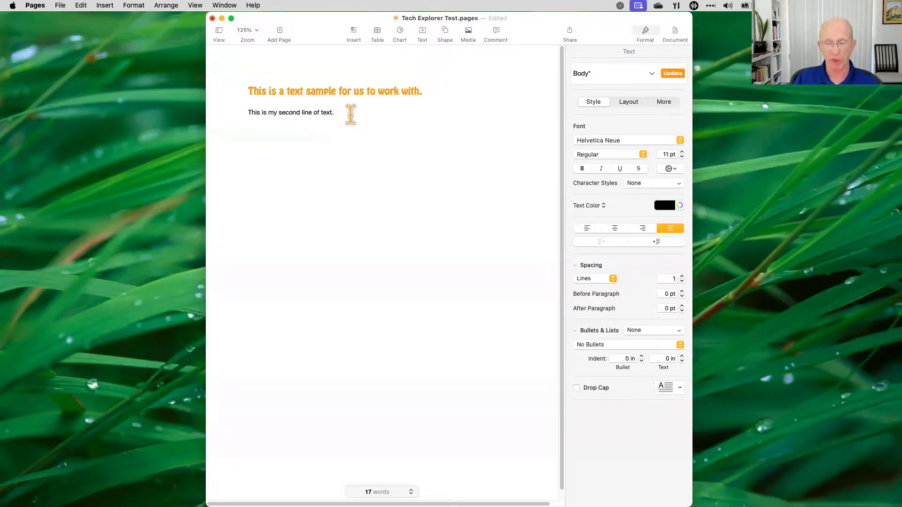
{"action": "key", "text": "Return"}
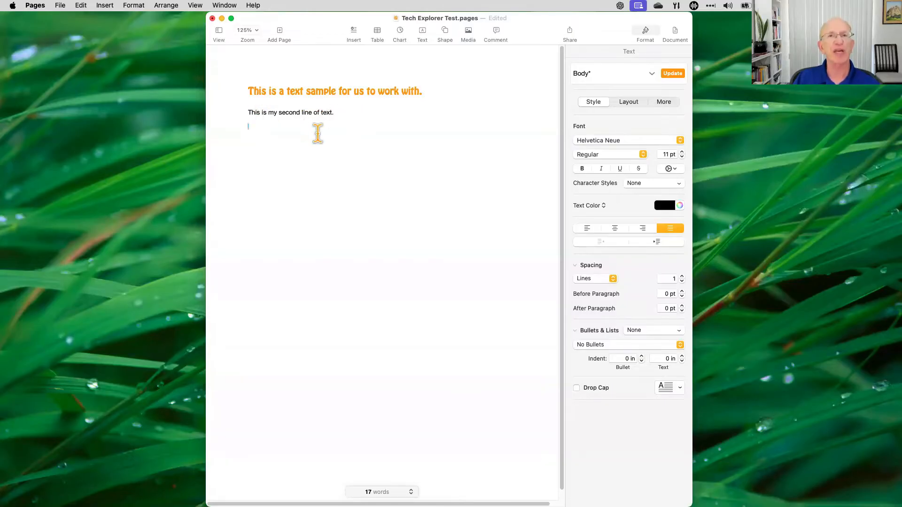
{"action": "mouse_move", "coordinate": [464, 506]}
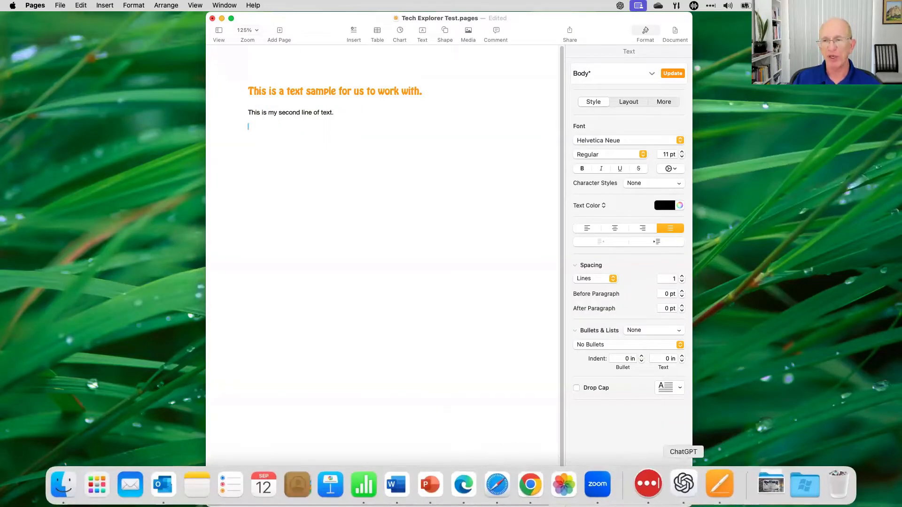
{"action": "left_click", "coordinate": [684, 484]}
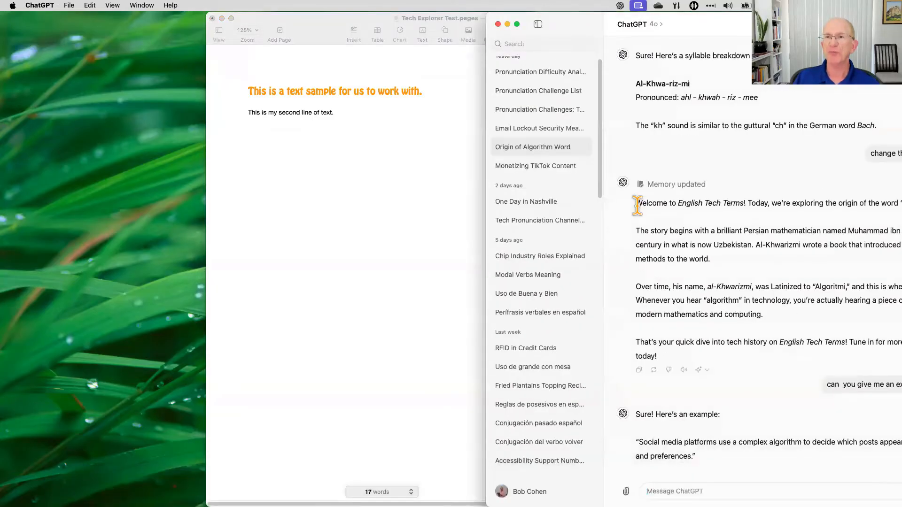
{"action": "left_click_drag", "start_coordinate": [674, 242], "coordinate": [746, 353]}
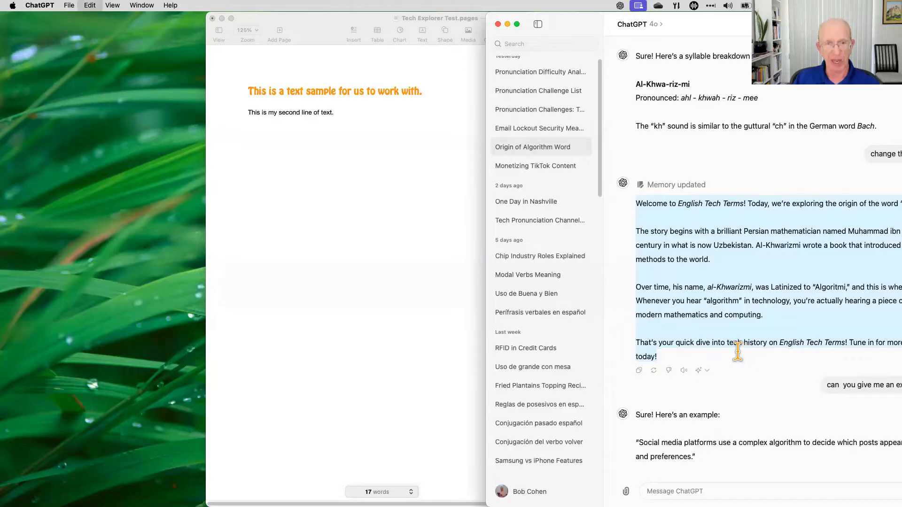
{"action": "left_click", "coordinate": [267, 145]}
{"action": "type", "text": "Welcome to English Tech Terms! Today, we’re exploring the origin of the word \"algorithm.\"  The story begins with a brilliant Persian mathematician named Muhammad ibn Musa al-Khwarizmi, who lived in the 9th century in what is now Uzbekistan. Al-Khwarizmi wrote a book that introduced algebra and step-by-step problem-solving methods to the world.  Over time, his name, al-Khwarizmi, was Latinized to \"Algoritmi,\" and this is where we get the word \"algorithm\" today. Whenever you hear \"algorithm\" in technology, you’re actually hearing a piece of history—a nod to a man who helped shape modern mathematics and computing.  That’s your quick dive into tech history on English Tech Terms! Tune in for more stories behind the words we use in tech today!"}
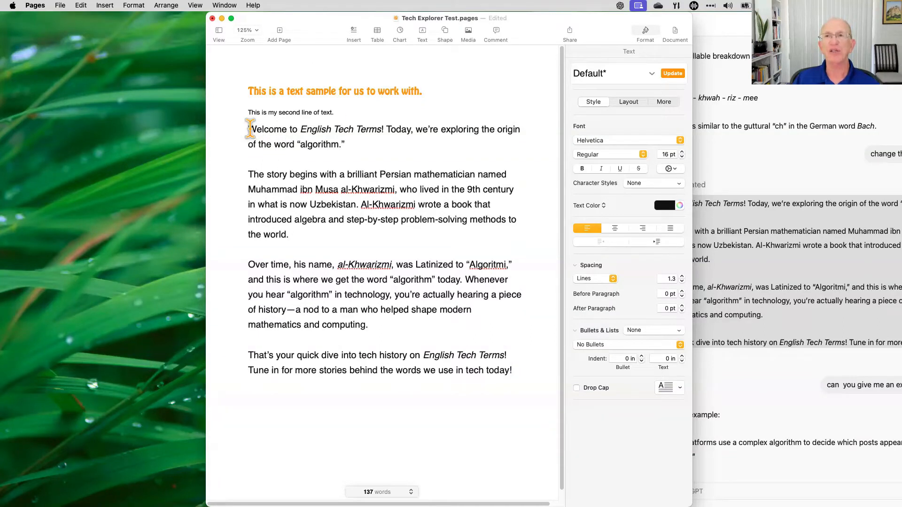
- Apply the Body paragraph style to the whole pasted algorithm passage and place the cursor on the empty line below it
{"action": "left_click_drag", "start_coordinate": [250, 129], "coordinate": [529, 379]}
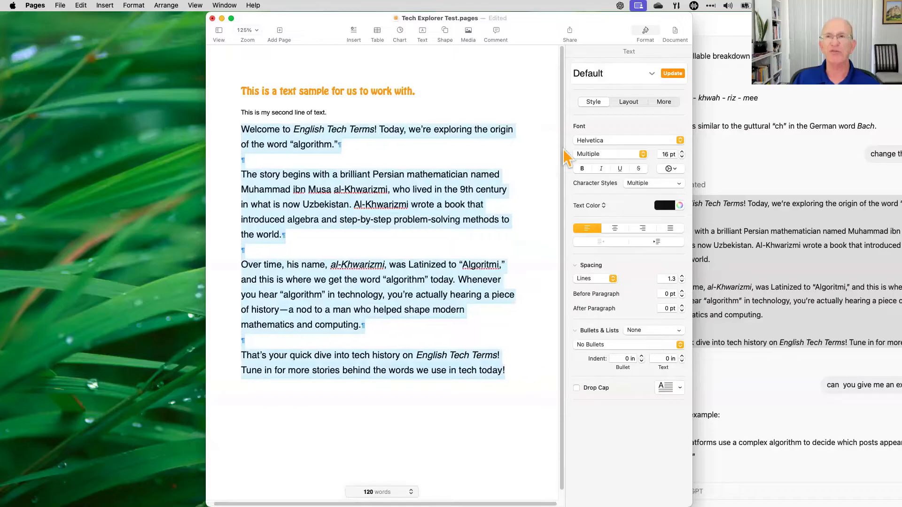
{"action": "left_click", "coordinate": [653, 74]}
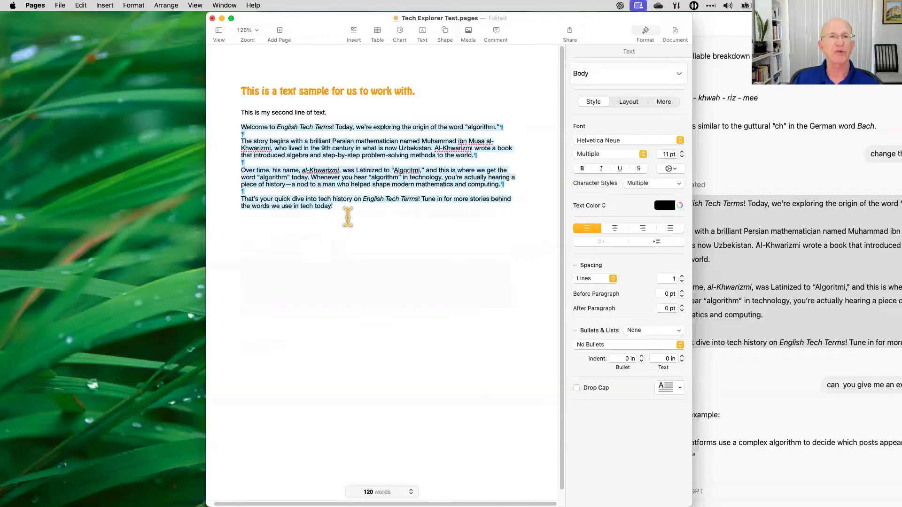
{"action": "left_click", "coordinate": [347, 217]}
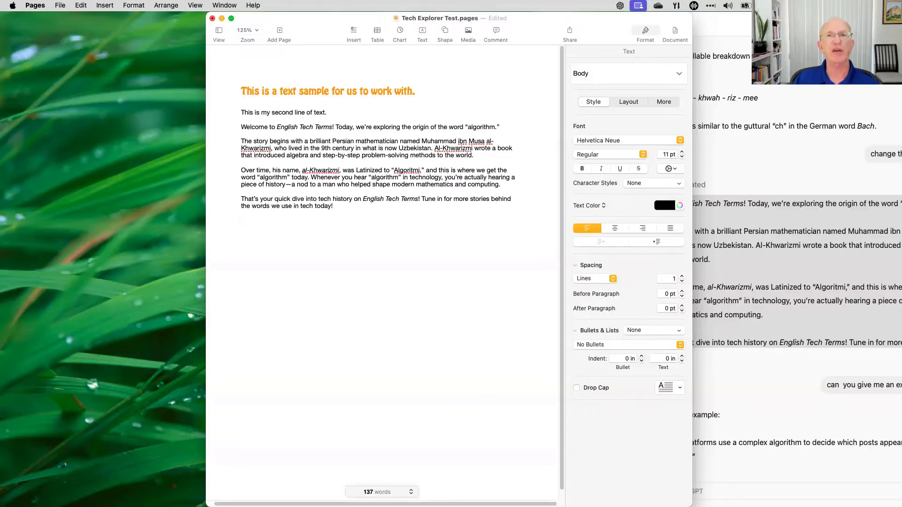
{"action": "scroll", "coordinate": [382, 273], "scroll_direction": "left", "scroll_amount": 1}
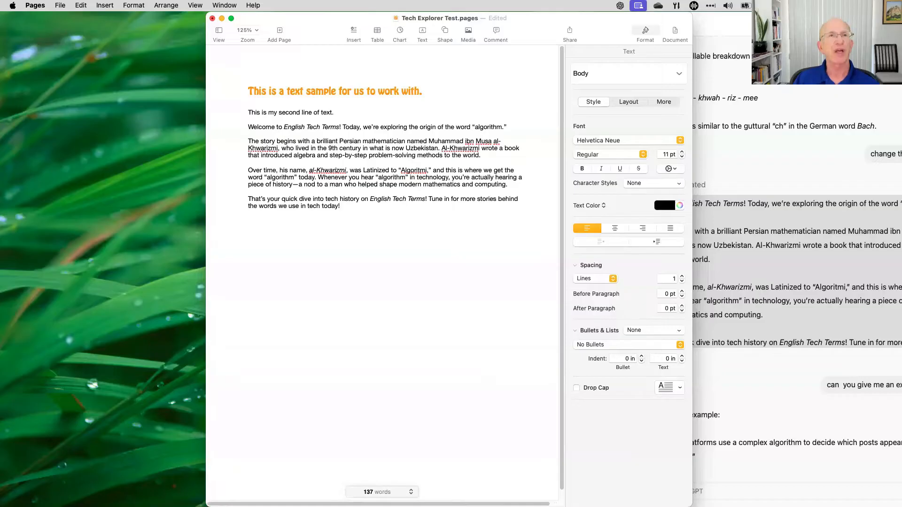
{"action": "scroll", "coordinate": [382, 272], "scroll_direction": "down", "scroll_amount": 1}
{"action": "scroll", "coordinate": [381, 273], "scroll_direction": "up", "scroll_amount": 1}
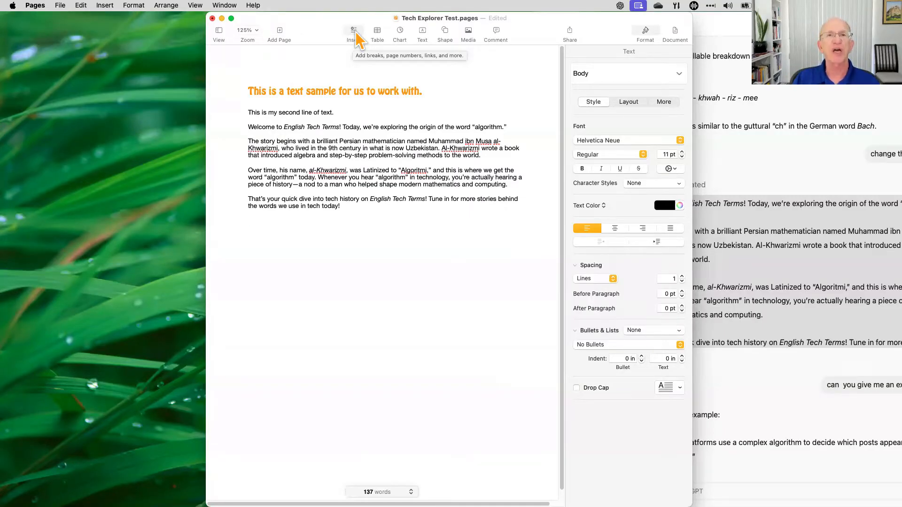
{"action": "left_click", "coordinate": [469, 32]}
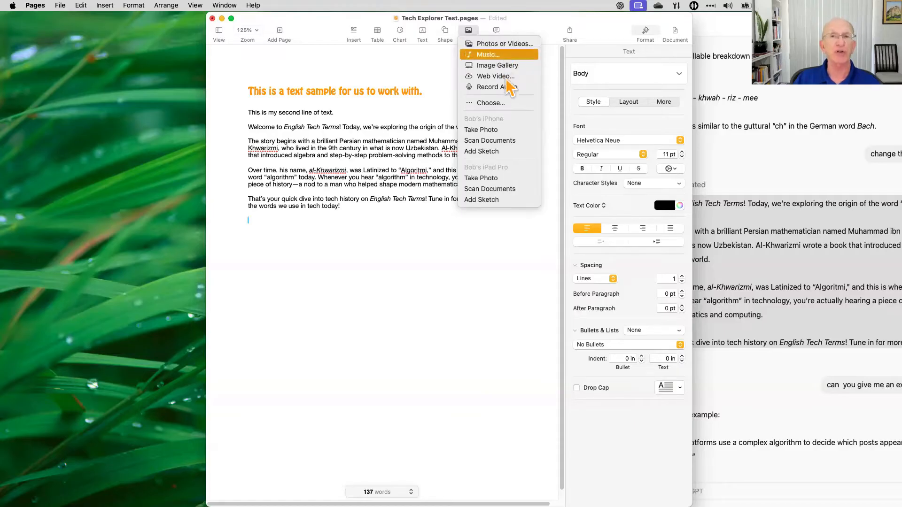
{"action": "left_click", "coordinate": [468, 33]}
{"action": "left_click", "coordinate": [469, 33]}
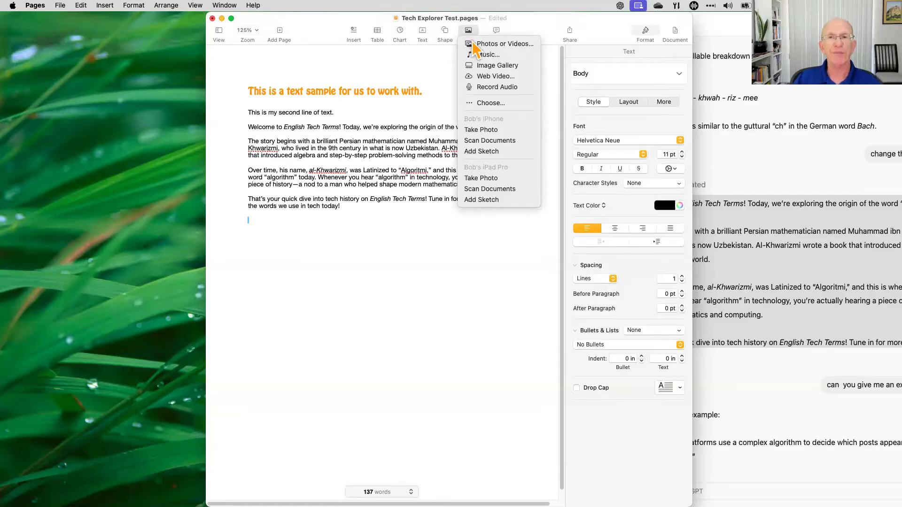
{"action": "left_click", "coordinate": [302, 244]}
- Insert the photo with the white "Learn Spanish" frame from the Photos library below the passage and close the photo browser
{"action": "left_click", "coordinate": [295, 240]}
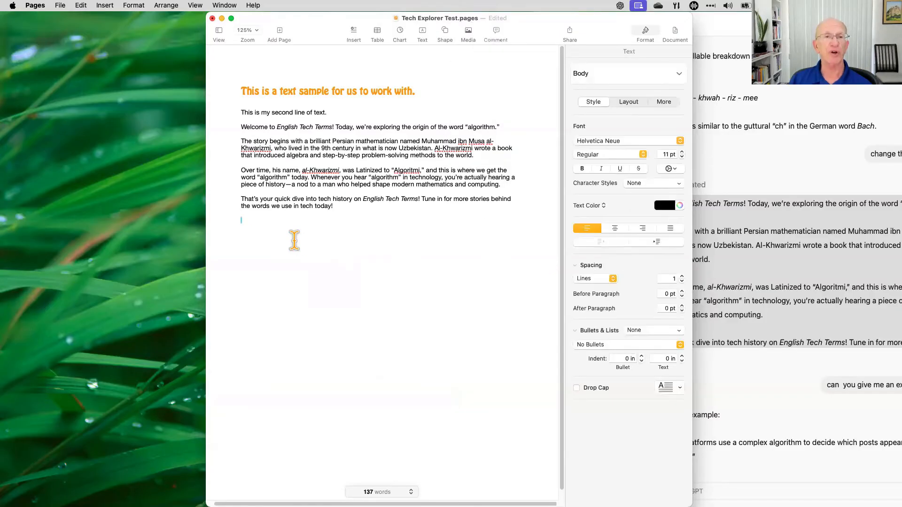
{"action": "left_click", "coordinate": [468, 33]}
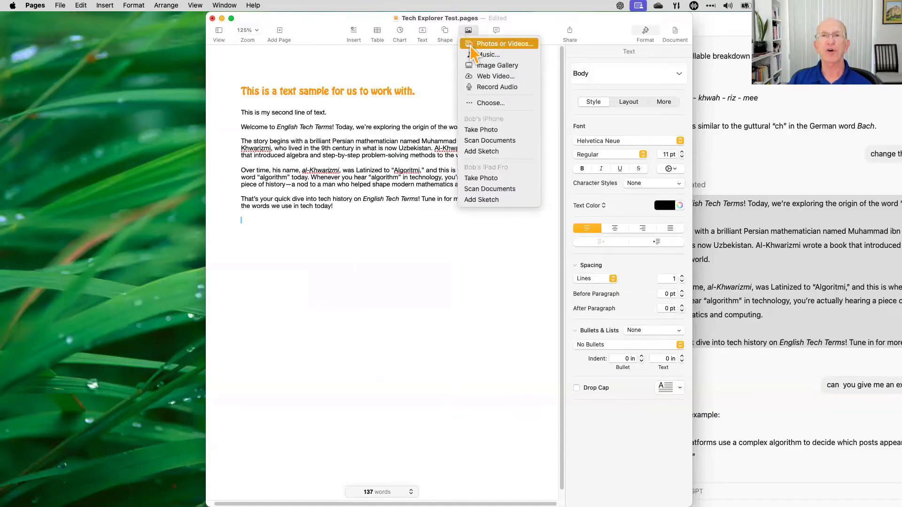
{"action": "left_click", "coordinate": [474, 44]}
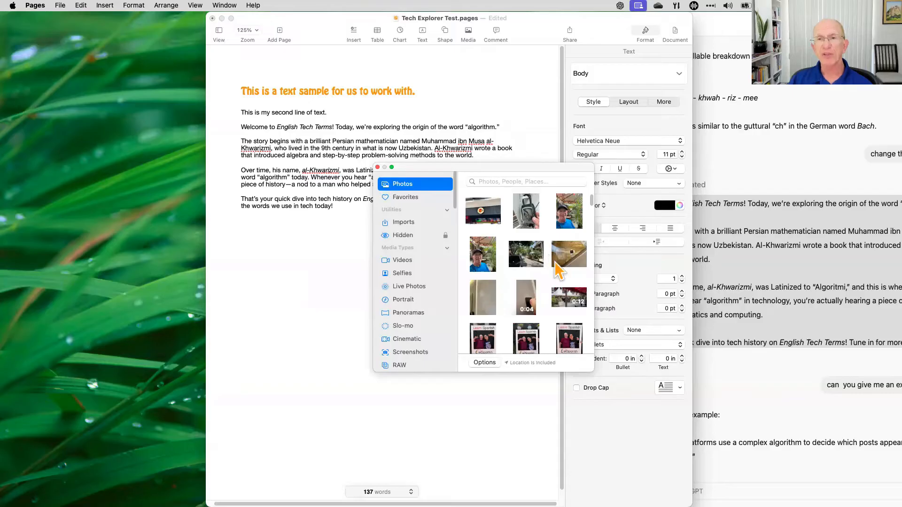
{"action": "scroll", "coordinate": [556, 264], "scroll_direction": "down", "scroll_amount": 5}
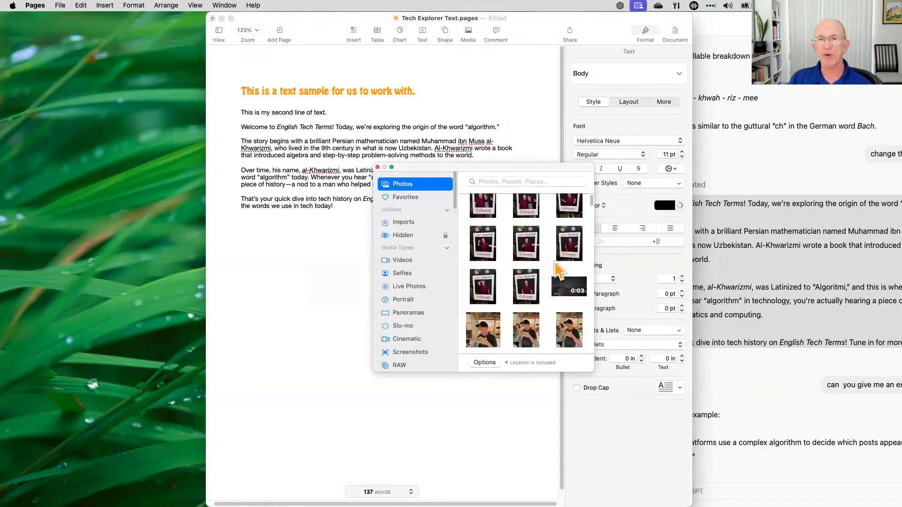
{"action": "left_click", "coordinate": [530, 266]}
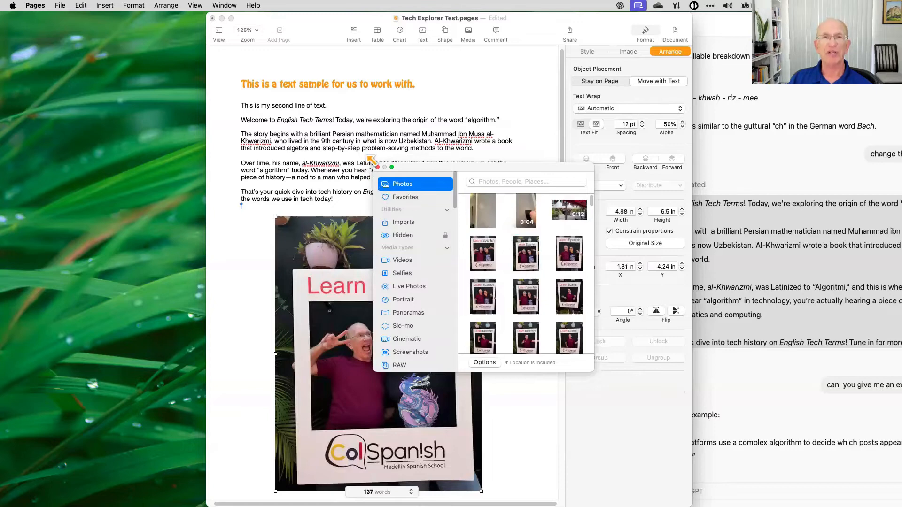
{"action": "left_click", "coordinate": [378, 167]}
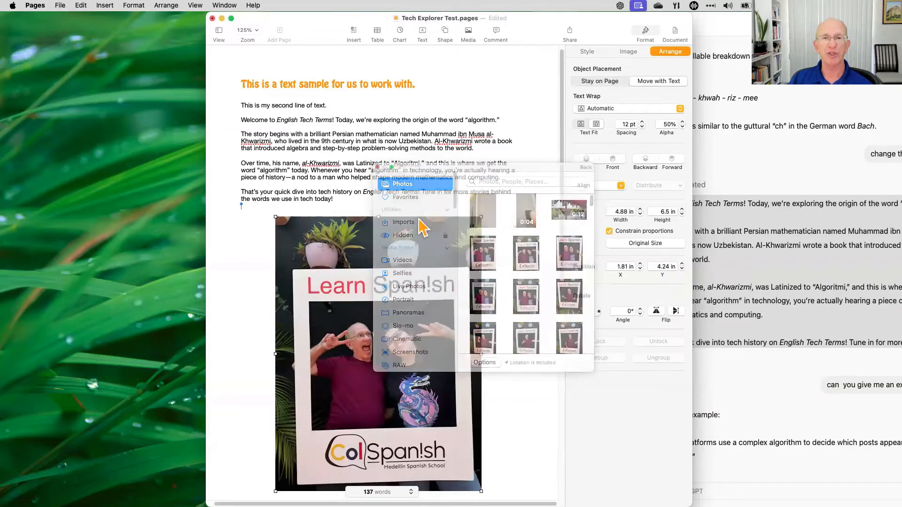
{"action": "scroll", "coordinate": [504, 312], "scroll_direction": "down", "scroll_amount": 2}
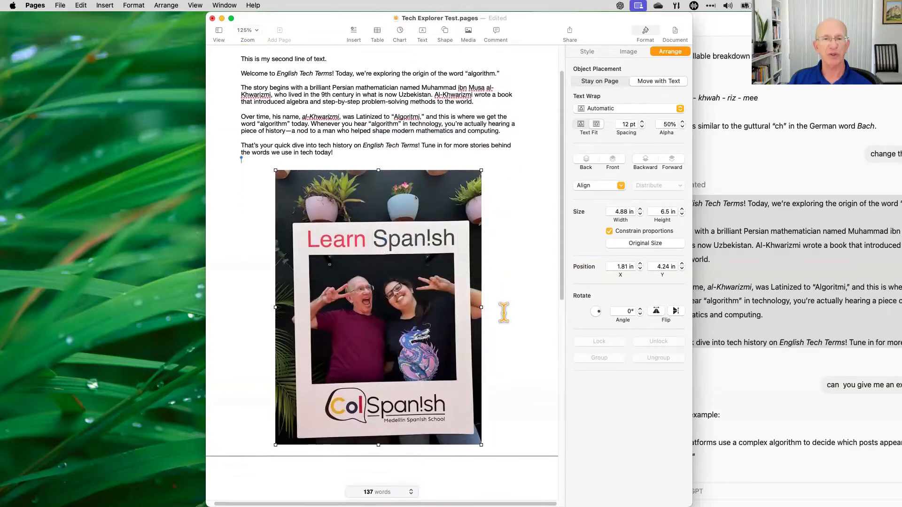
{"action": "scroll", "coordinate": [502, 312], "scroll_direction": "up", "scroll_amount": 3}
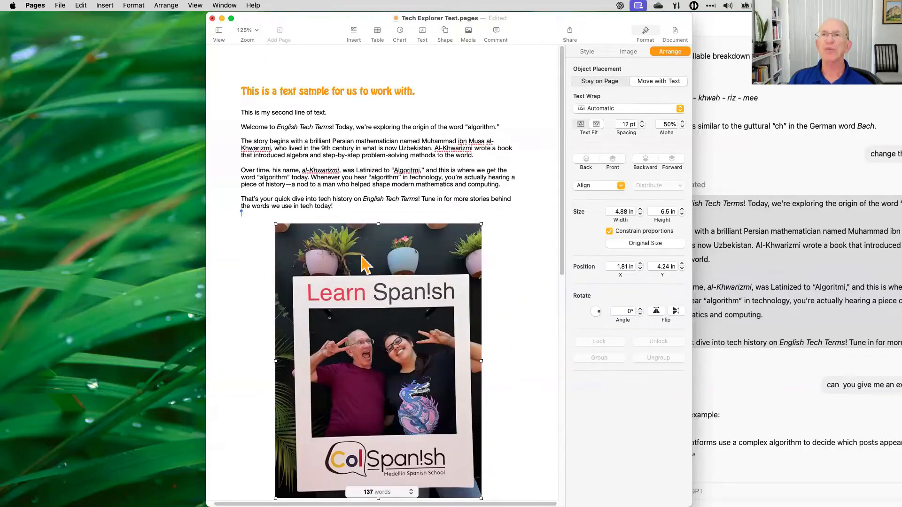
- Examine the Style, Image and Arrange formatting options available for the inserted photo
{"action": "left_click", "coordinate": [503, 241]}
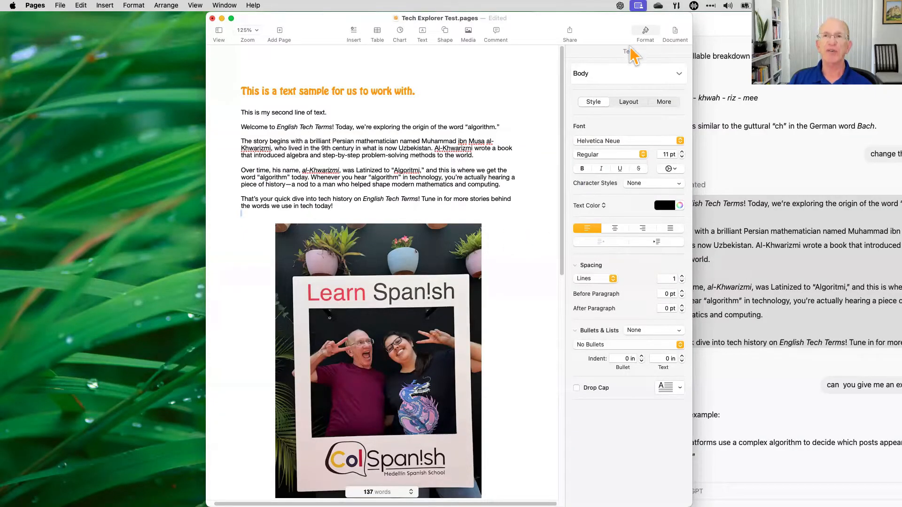
{"action": "left_click", "coordinate": [444, 254]}
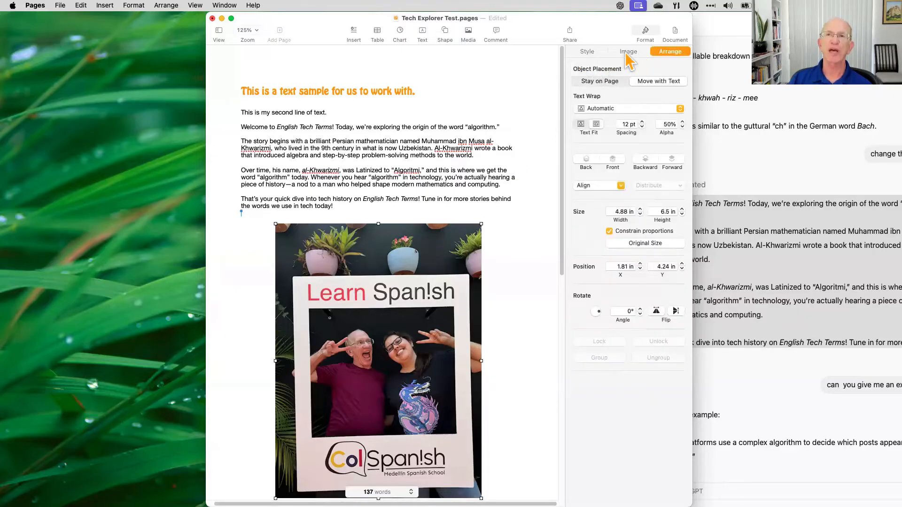
{"action": "left_click", "coordinate": [594, 53]}
{"action": "left_click", "coordinate": [627, 52]}
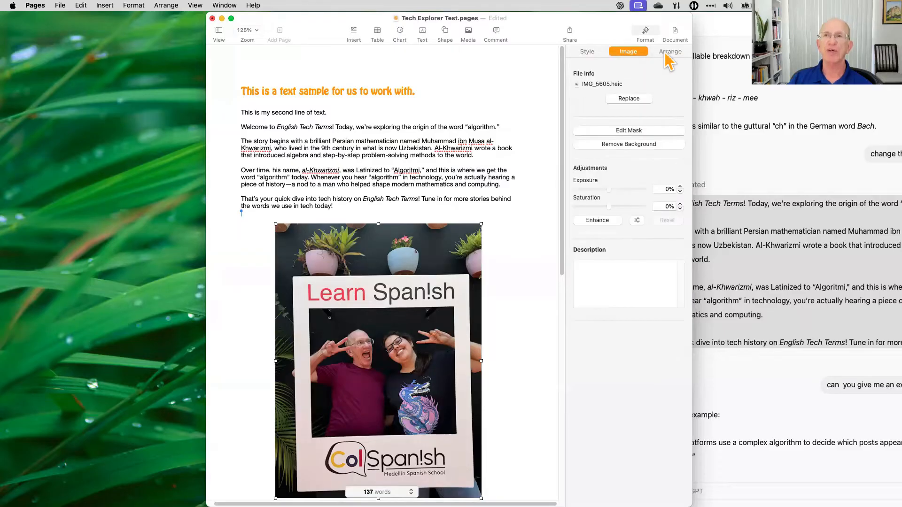
{"action": "left_click", "coordinate": [665, 52]}
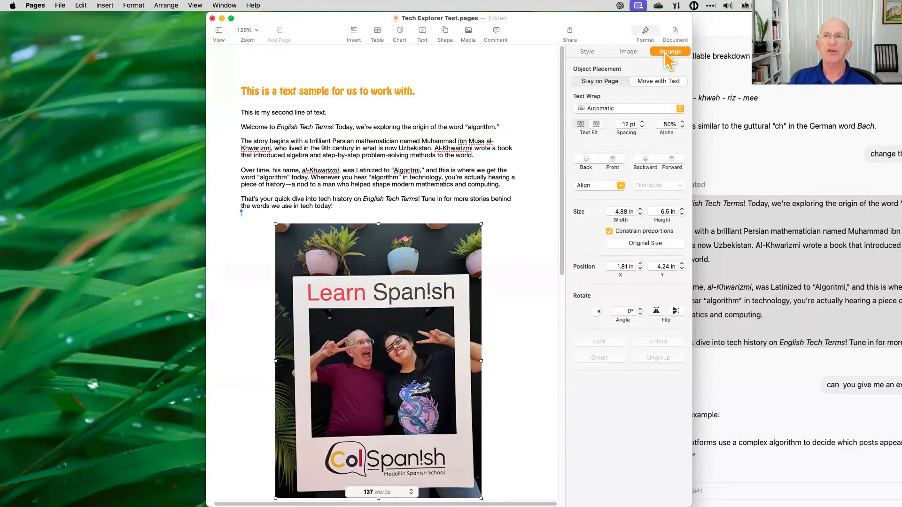
{"action": "left_click", "coordinate": [595, 52]}
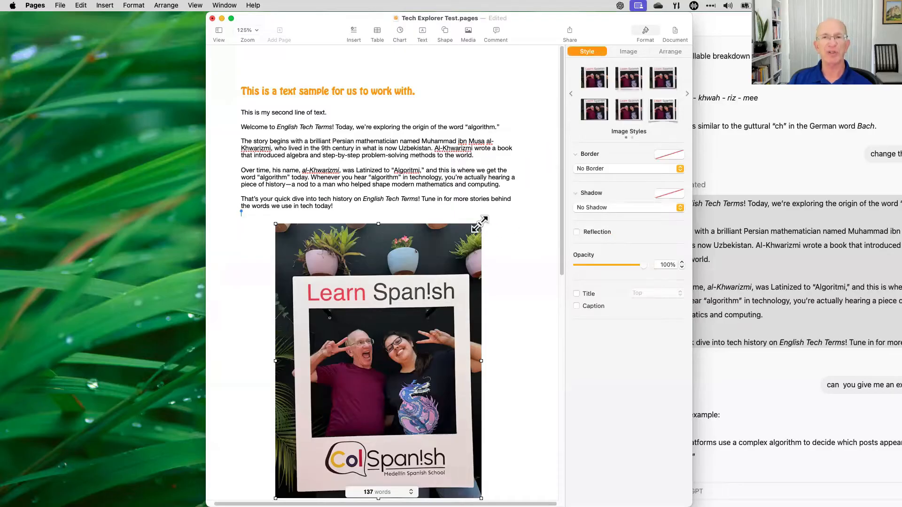
- Shrink the photo to about 2.96 by 3.95 in and move it to the middle of the page, directly below the "Welcome" paragraph
{"action": "left_click_drag", "start_coordinate": [479, 224], "coordinate": [359, 224]}
{"action": "left_click_drag", "start_coordinate": [351, 214], "coordinate": [348, 158]}
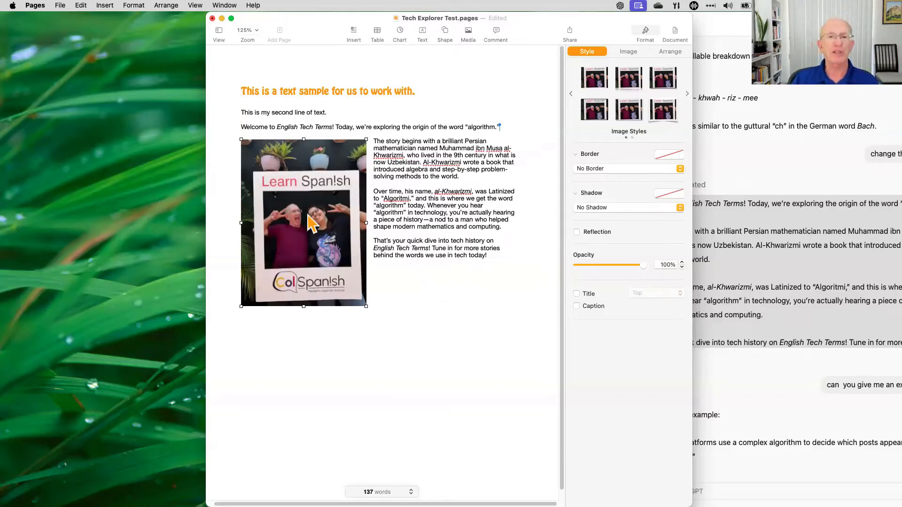
{"action": "mouse_move", "coordinate": [306, 215]}
{"action": "left_mouse_down"}
{"action": "mouse_move", "coordinate": [382, 212]}
{"action": "mouse_move", "coordinate": [423, 248]}
{"action": "mouse_move", "coordinate": [430, 287]}
{"action": "mouse_move", "coordinate": [448, 249]}
{"action": "mouse_move", "coordinate": [303, 224]}
{"action": "left_mouse_up"}
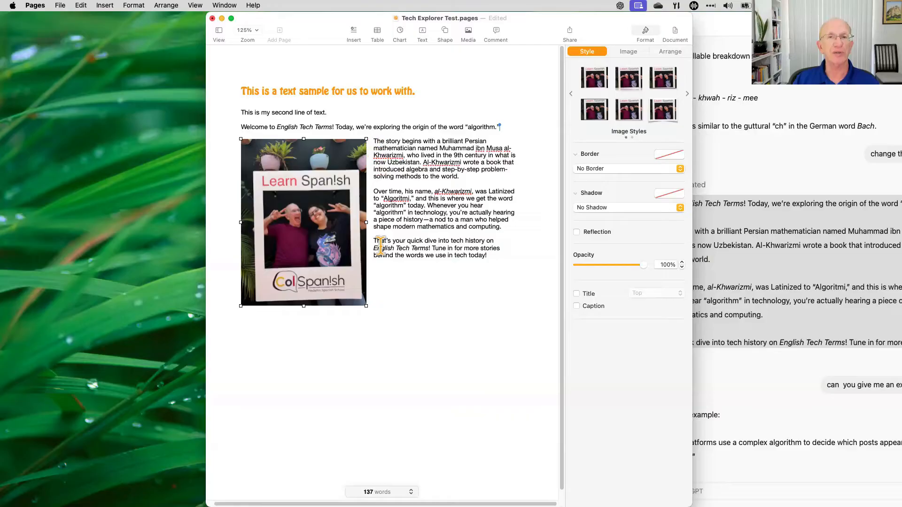
{"action": "left_click_drag", "start_coordinate": [331, 241], "coordinate": [384, 244]}
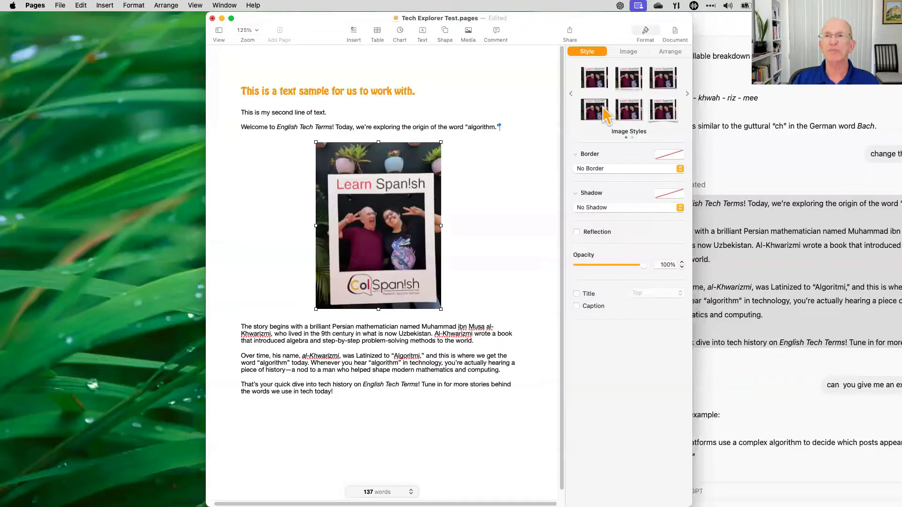
- Set the photo's text wrap to Around and move it down to a Y position of about 2.61 in
{"action": "left_click", "coordinate": [636, 51]}
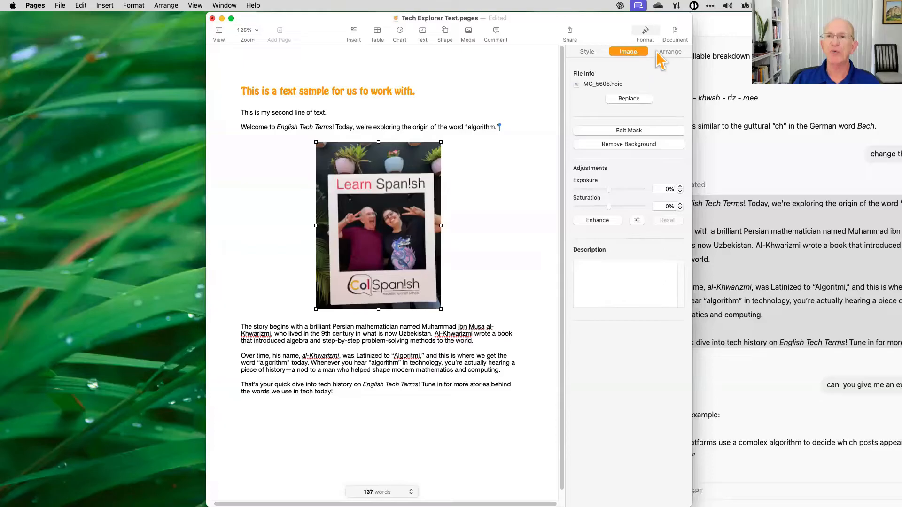
{"action": "left_click", "coordinate": [667, 53]}
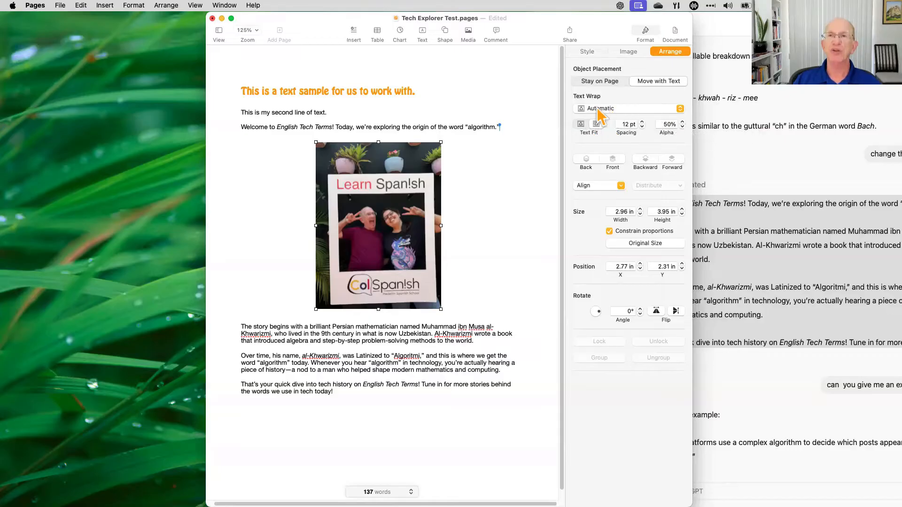
{"action": "left_click", "coordinate": [680, 108]}
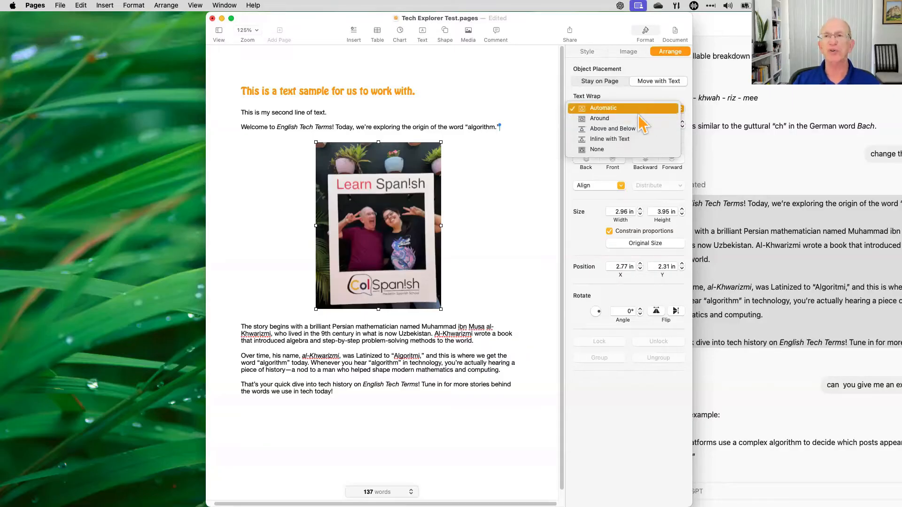
{"action": "left_click", "coordinate": [639, 131]}
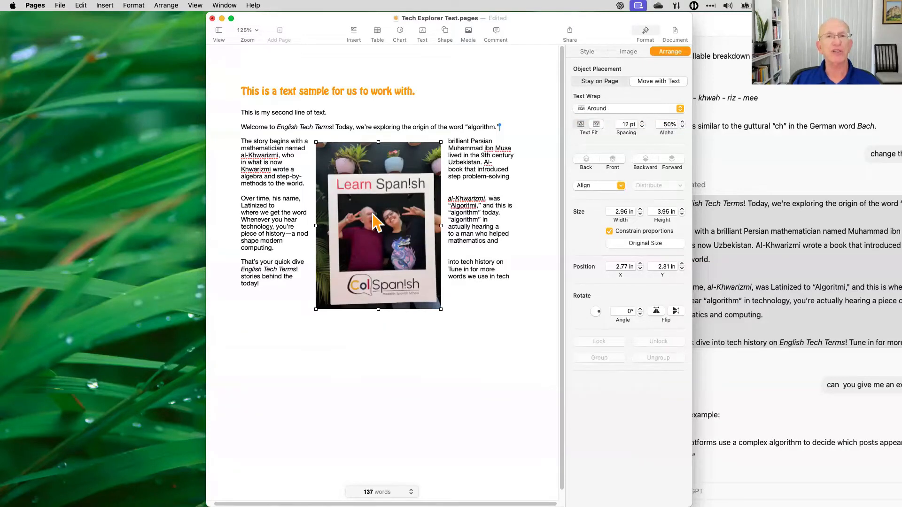
{"action": "left_click_drag", "start_coordinate": [375, 221], "coordinate": [378, 235]}
- Try the Above and Below and Inline with Text wrapping options on the photo
{"action": "left_click", "coordinate": [680, 109]}
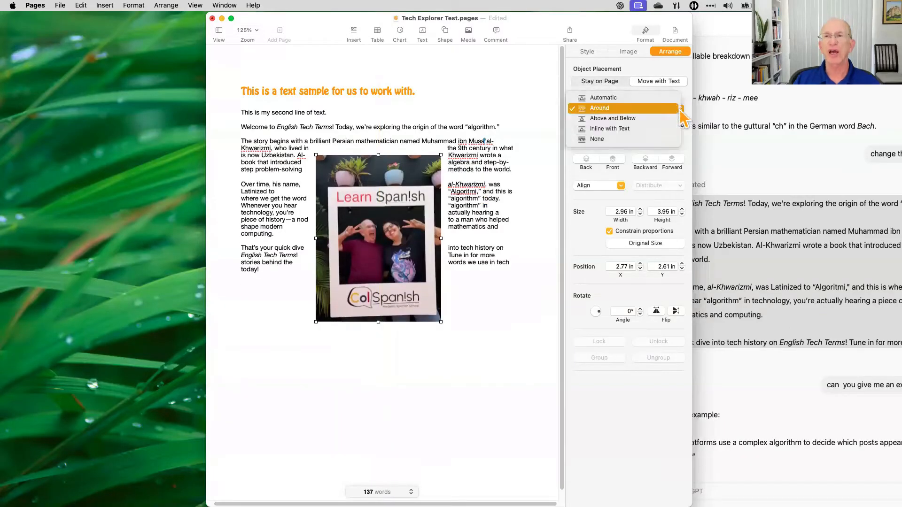
{"action": "left_click", "coordinate": [668, 119]}
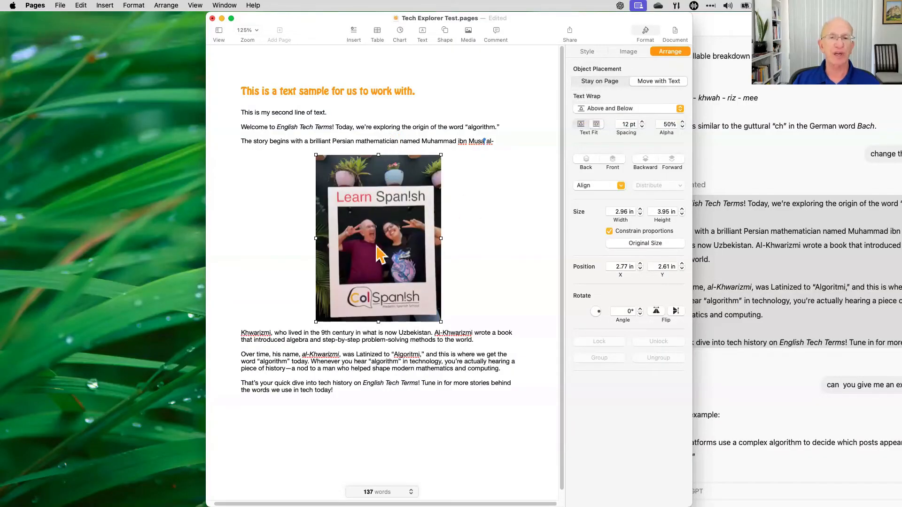
{"action": "left_click", "coordinate": [680, 109]}
{"action": "left_click", "coordinate": [656, 126]}
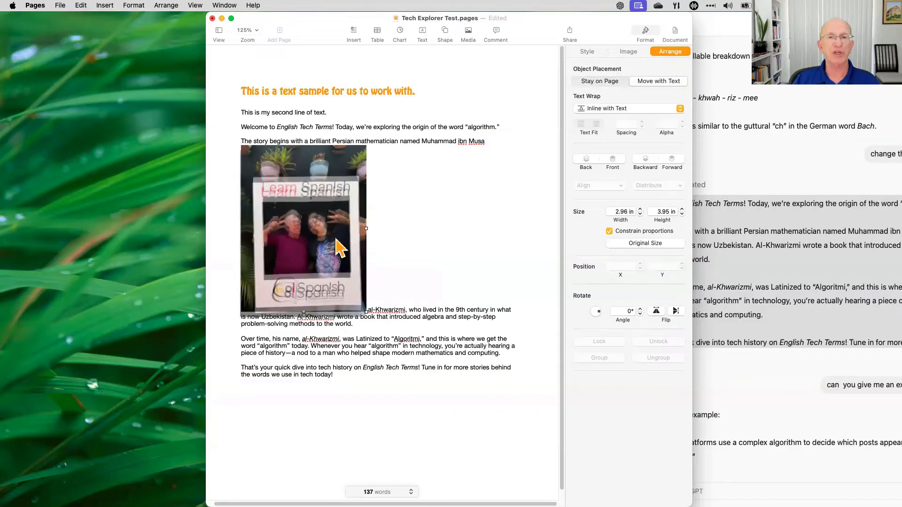
- Set the photo's text wrap to None and move it down over the text to about X 2.77 in, Y 2.9 in
{"action": "left_click", "coordinate": [680, 109]}
{"action": "left_click", "coordinate": [638, 119]}
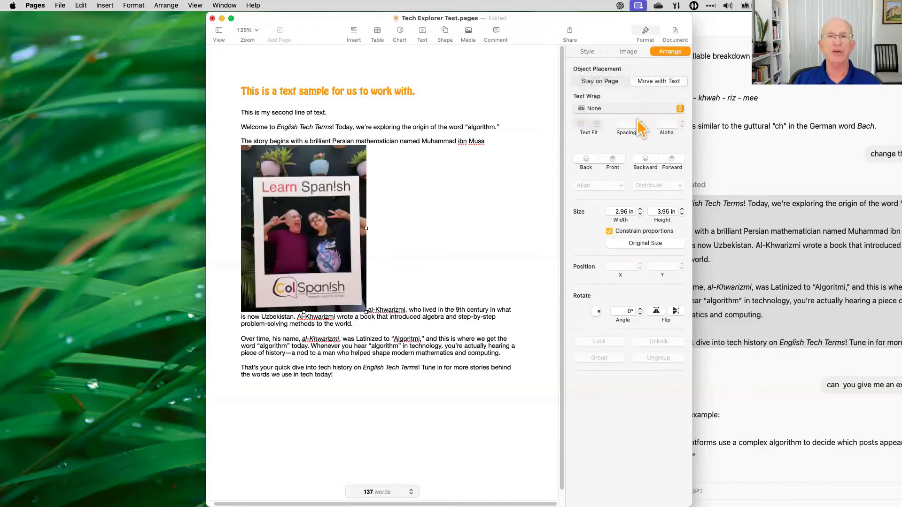
{"action": "mouse_move", "coordinate": [383, 223]}
{"action": "left_mouse_down"}
{"action": "mouse_move", "coordinate": [413, 215]}
{"action": "mouse_move", "coordinate": [379, 205]}
{"action": "mouse_move", "coordinate": [374, 229]}
{"action": "mouse_move", "coordinate": [393, 227]}
{"action": "mouse_move", "coordinate": [383, 235]}
{"action": "left_mouse_up"}
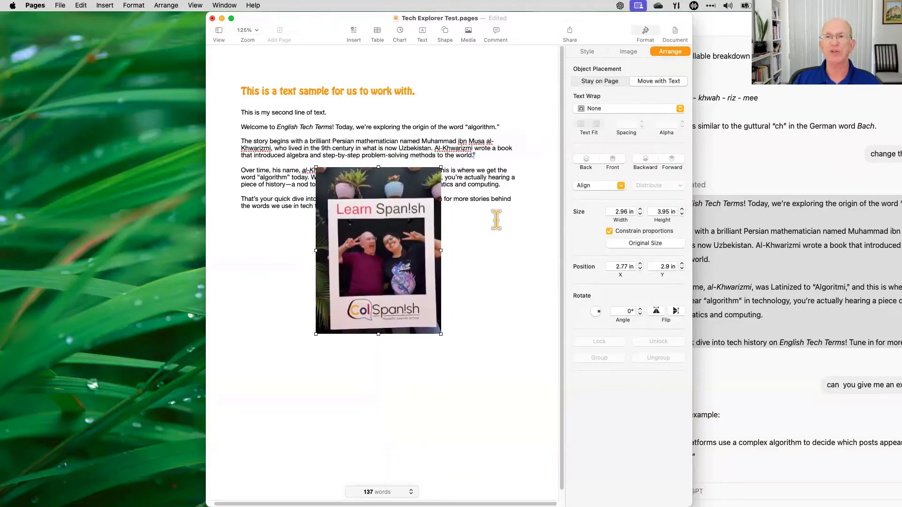
{"action": "scroll", "coordinate": [372, 246], "scroll_direction": "left", "scroll_amount": 1}
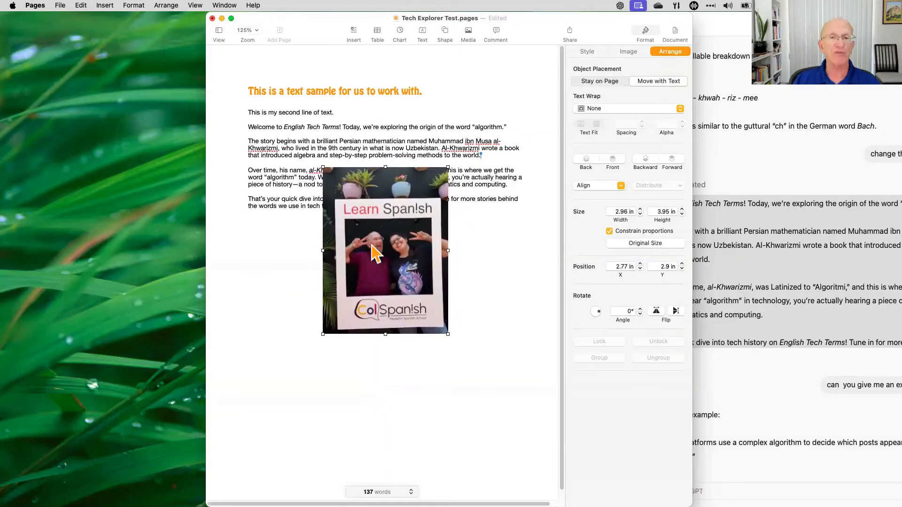
- Move the photo to about X 1.81 in, Y 3.52 in and set its text wrap to Automatic
{"action": "left_click_drag", "start_coordinate": [389, 243], "coordinate": [349, 269]}
{"action": "left_click", "coordinate": [611, 108]}
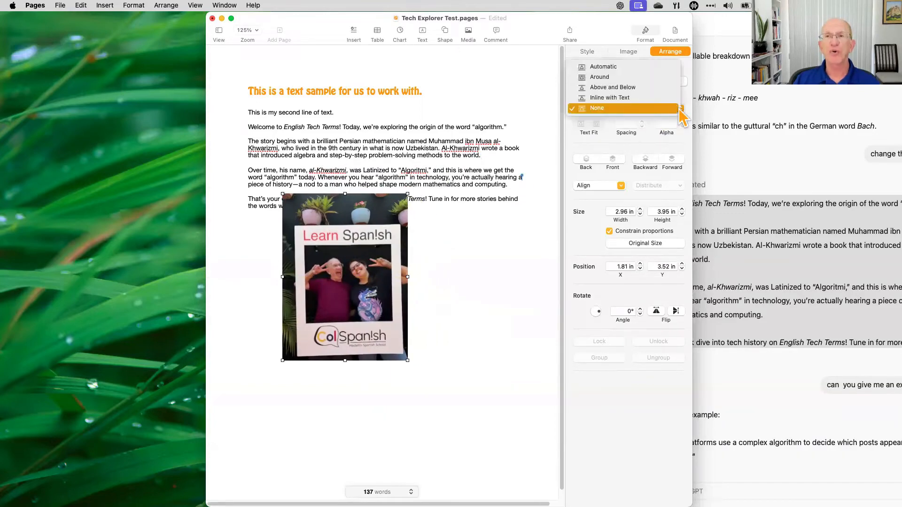
{"action": "left_click", "coordinate": [612, 66]}
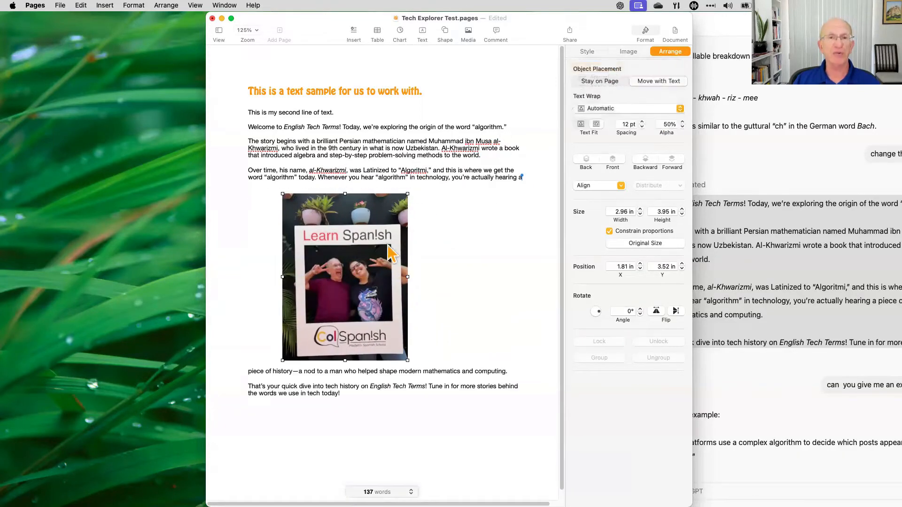
- Move the photo to the text's left margin, at X 1 in and Y 2.96 in
{"action": "left_click_drag", "start_coordinate": [352, 252], "coordinate": [330, 240]}
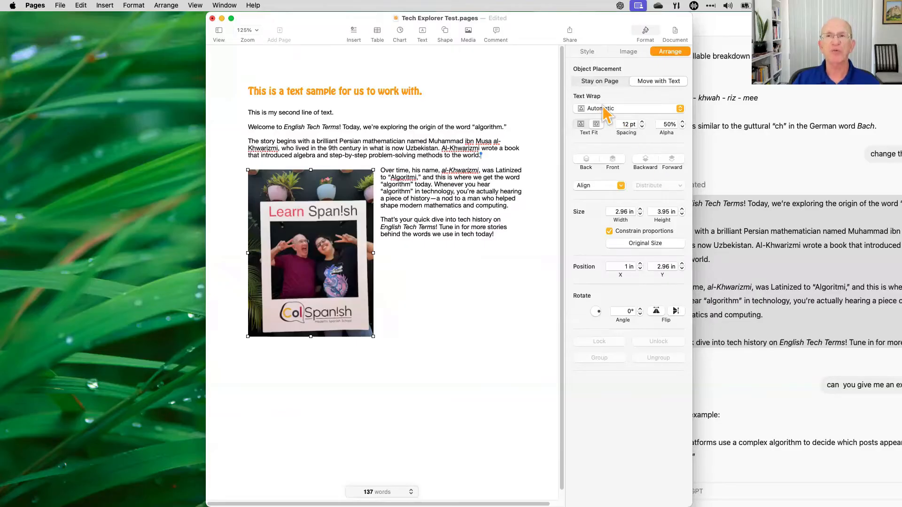
- Try removing the photo's background and undo the removal
{"action": "left_click", "coordinate": [628, 51]}
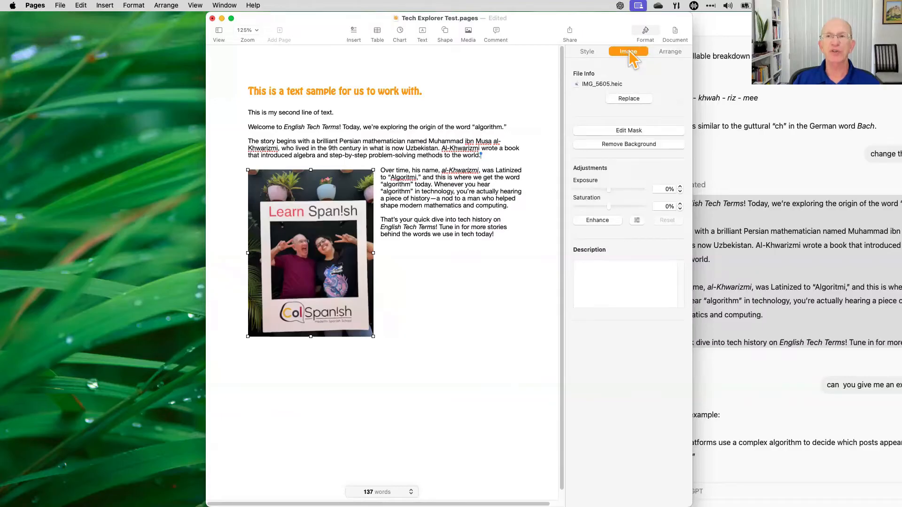
{"action": "left_click", "coordinate": [633, 147]}
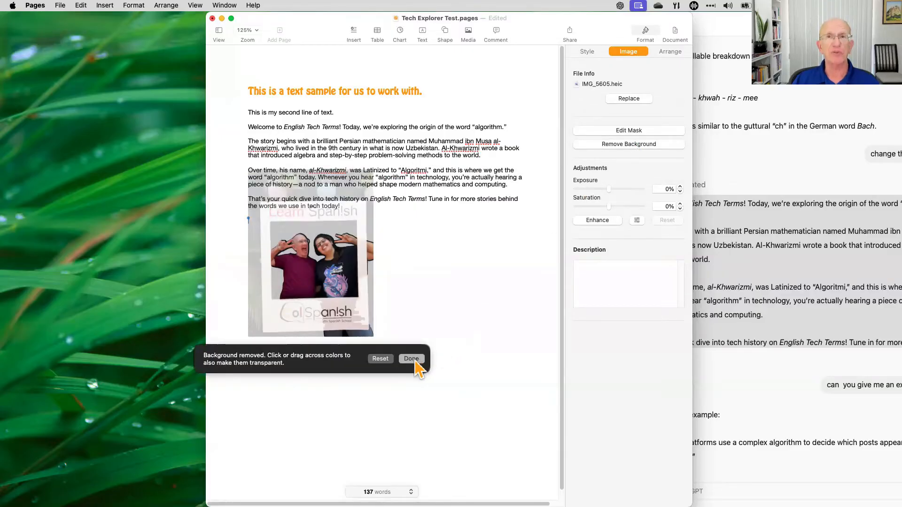
{"action": "left_click", "coordinate": [412, 360]}
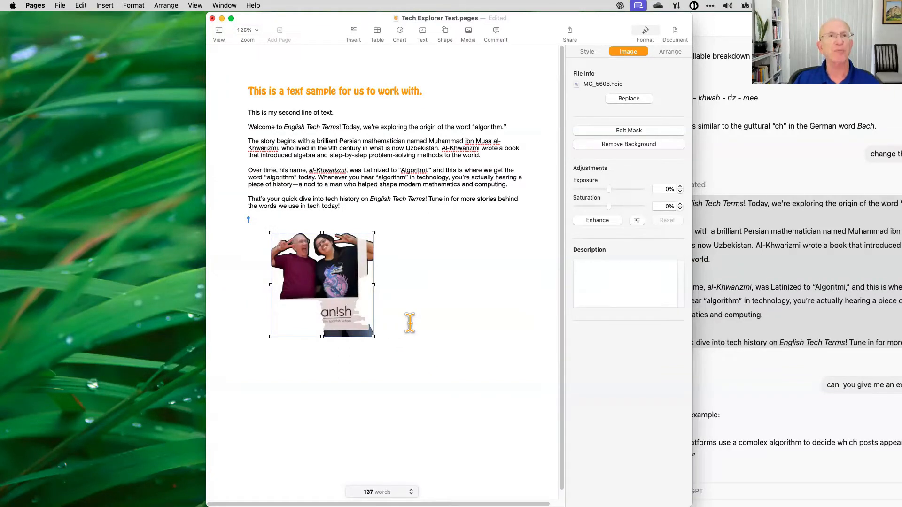
{"action": "key", "text": "super+z"}
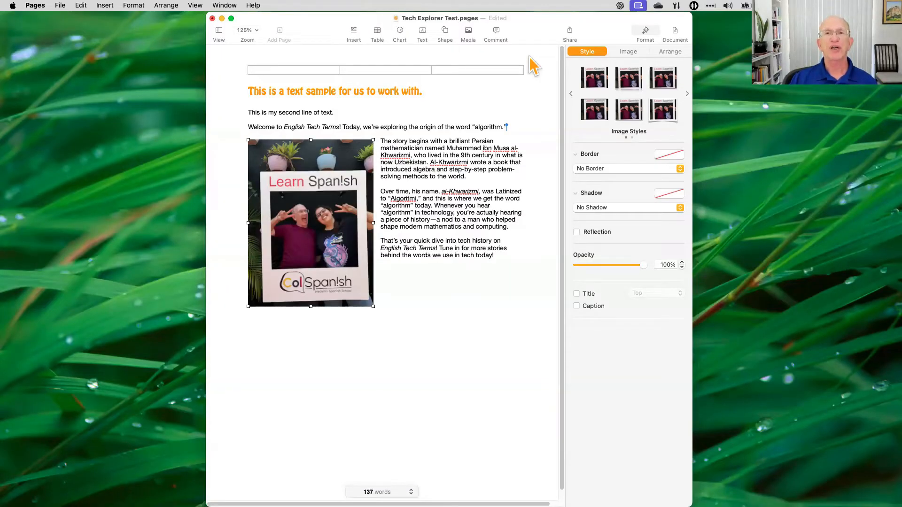
- Switch to iCloud in Safari and open the Tech Explorer Test document from the recent Pages files
{"action": "mouse_move", "coordinate": [468, 506]}
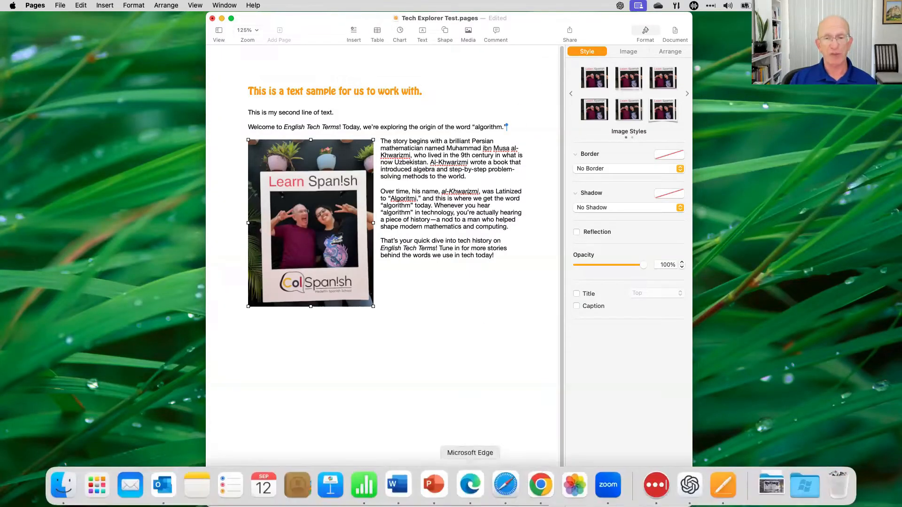
{"action": "left_click", "coordinate": [502, 484]}
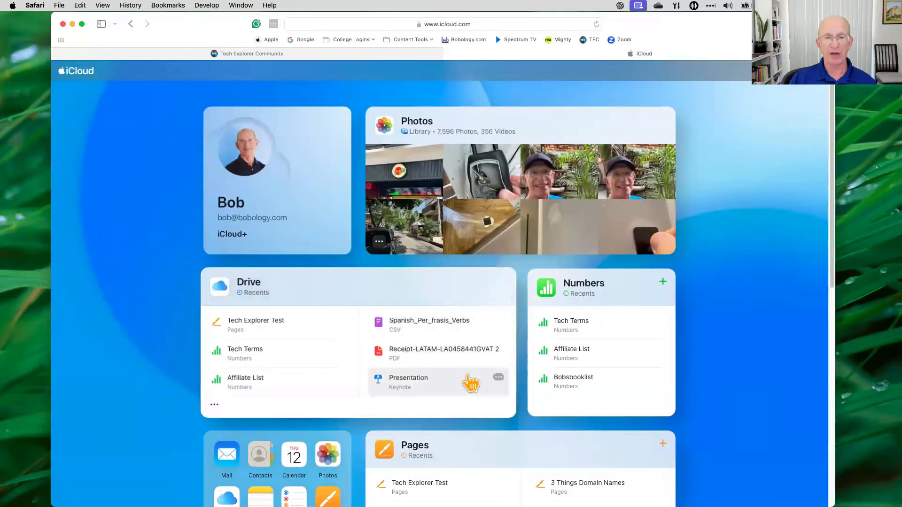
{"action": "scroll", "coordinate": [469, 382], "scroll_direction": "down", "scroll_amount": 3}
{"action": "scroll", "coordinate": [468, 382], "scroll_direction": "down", "scroll_amount": 2}
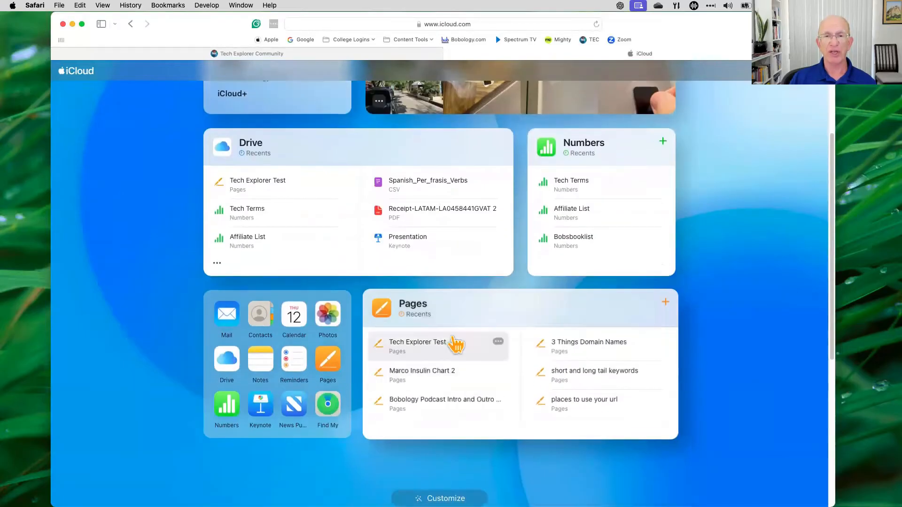
{"action": "left_click", "coordinate": [425, 347]}
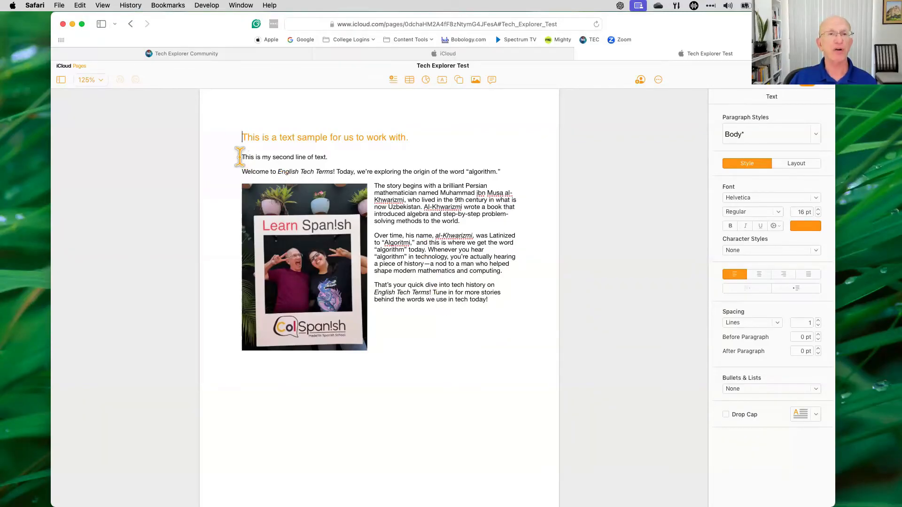
- Apply the Title paragraph style to the document's first line, "This is a text sample for us to work with."
{"action": "left_click_drag", "start_coordinate": [239, 136], "coordinate": [480, 138]}
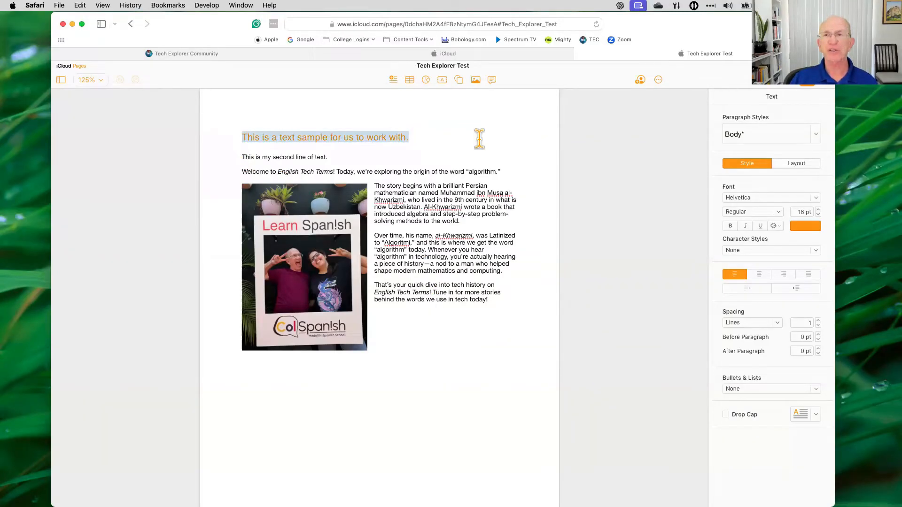
{"action": "left_click", "coordinate": [817, 138]}
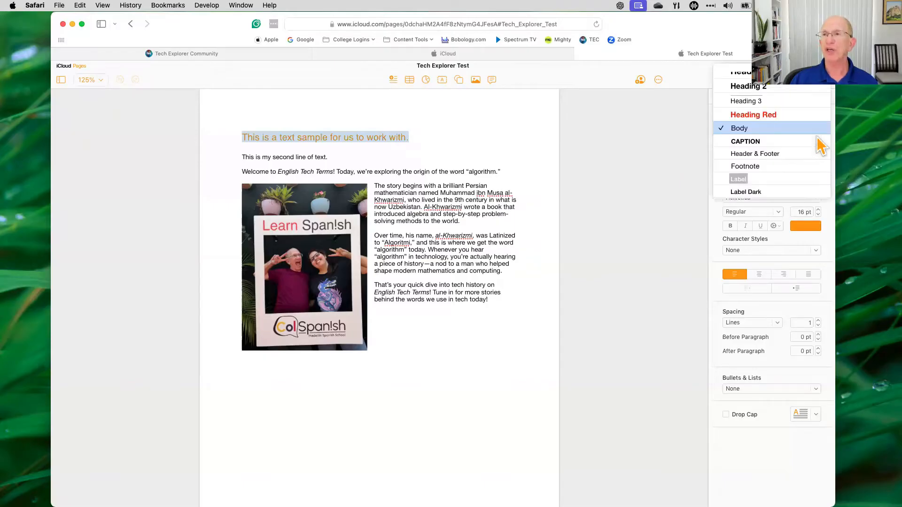
{"action": "scroll", "coordinate": [756, 89], "scroll_direction": "up", "scroll_amount": 3}
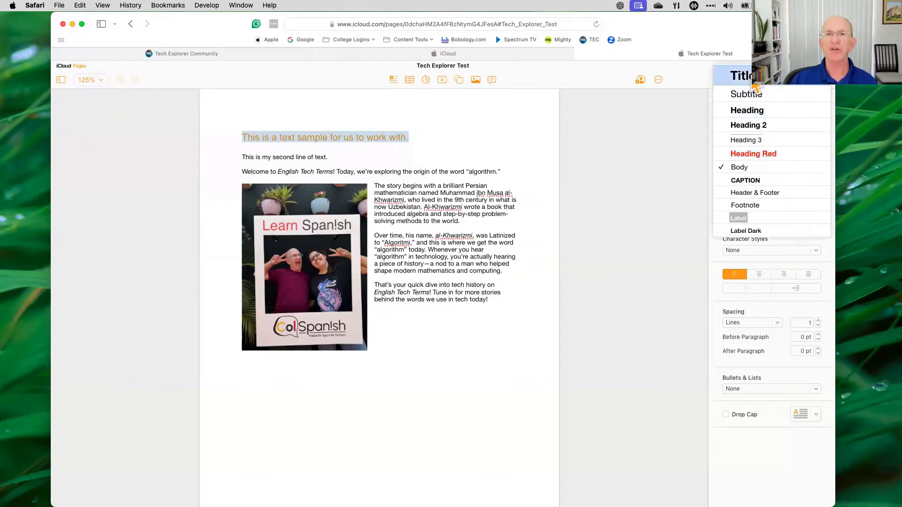
{"action": "left_click", "coordinate": [754, 83]}
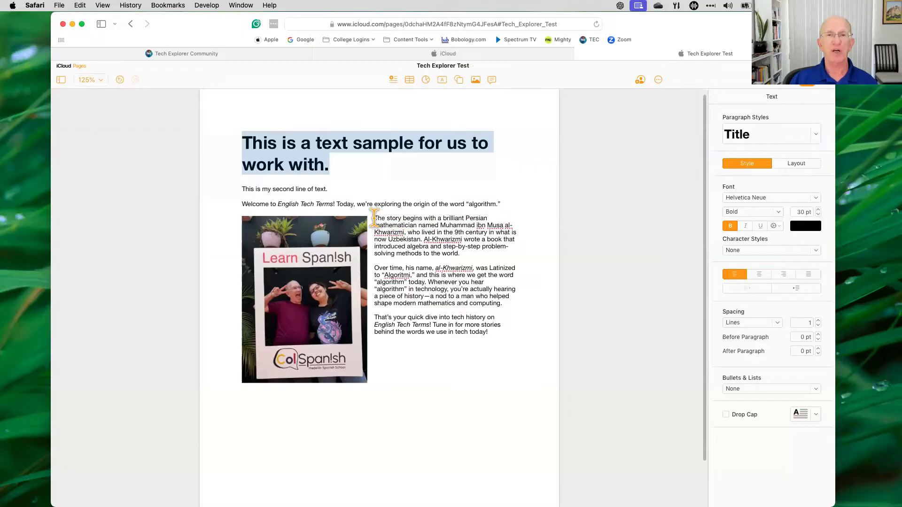
- Set the font of the three paragraphs beside the photo to Herculanum
{"action": "left_click_drag", "start_coordinate": [375, 217], "coordinate": [501, 328]}
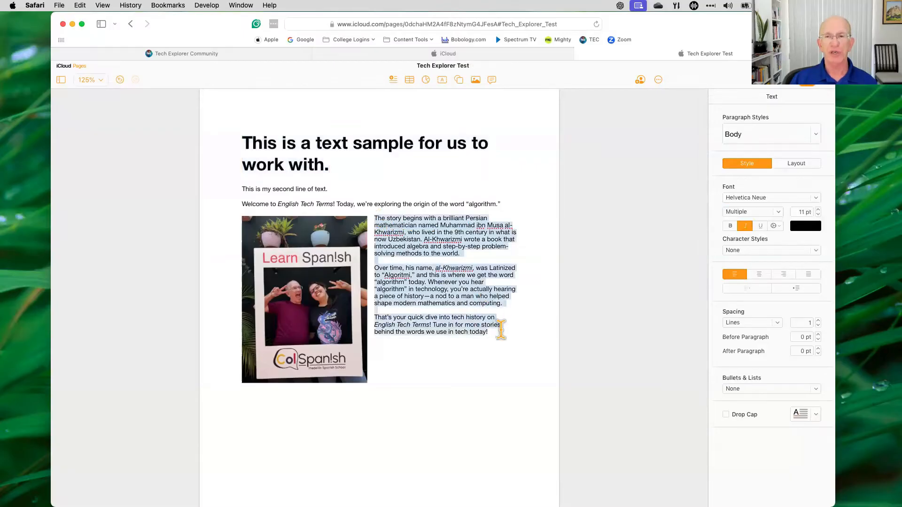
{"action": "left_click", "coordinate": [818, 136]}
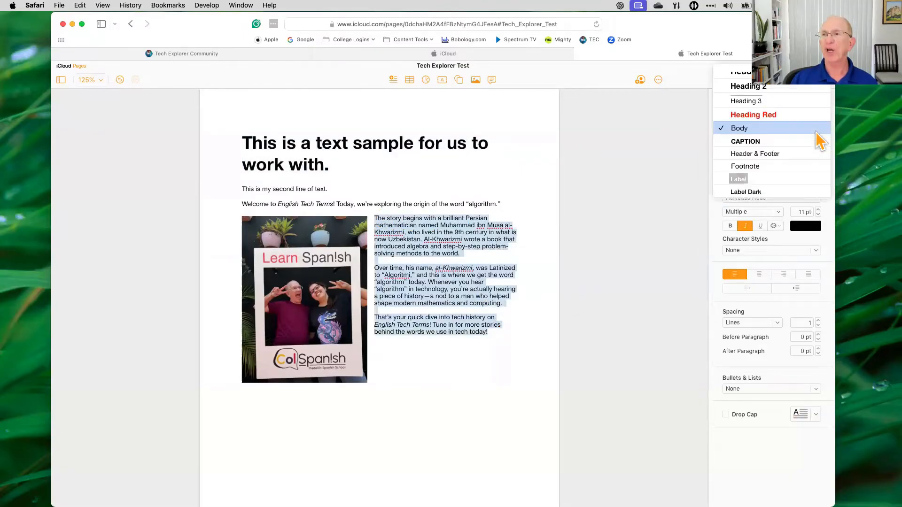
{"action": "left_click", "coordinate": [597, 182]}
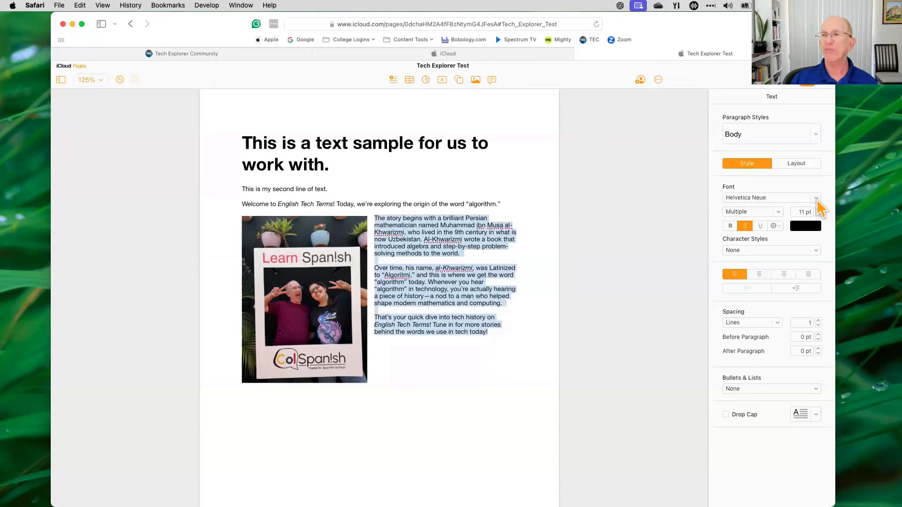
{"action": "left_click", "coordinate": [817, 200]}
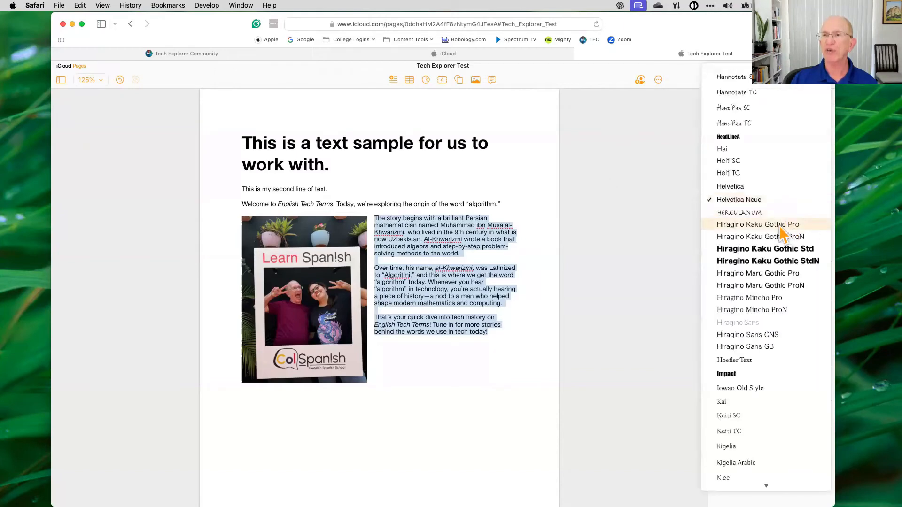
{"action": "left_click", "coordinate": [761, 212]}
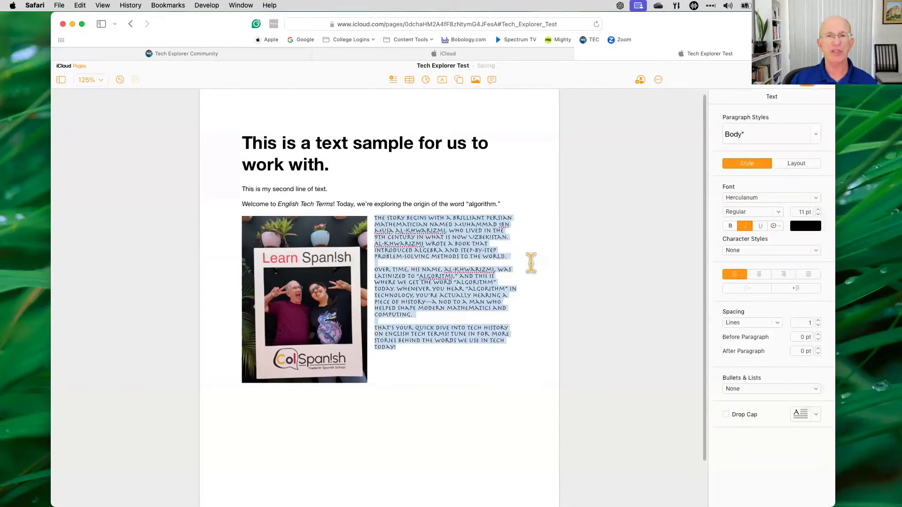
{"action": "left_click", "coordinate": [526, 291]}
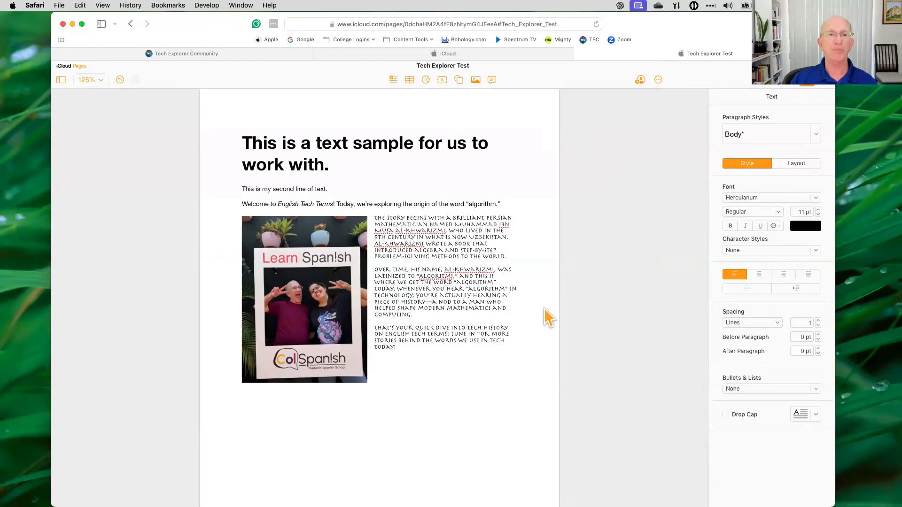
- Switch to the desktop Pages app and check the document for the style and font changes made in iCloud
{"action": "mouse_move", "coordinate": [497, 504]}
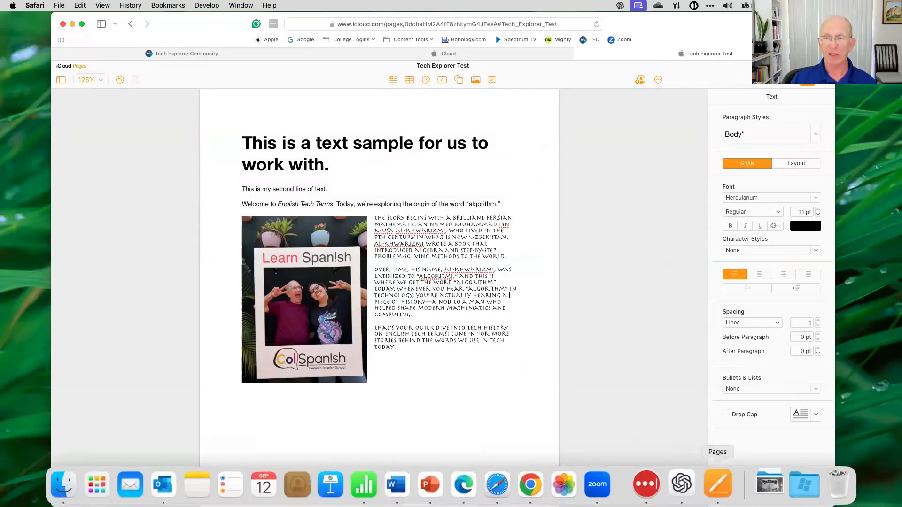
{"action": "left_click", "coordinate": [722, 484]}
{"action": "scroll", "coordinate": [488, 352], "scroll_direction": "right", "scroll_amount": 1}
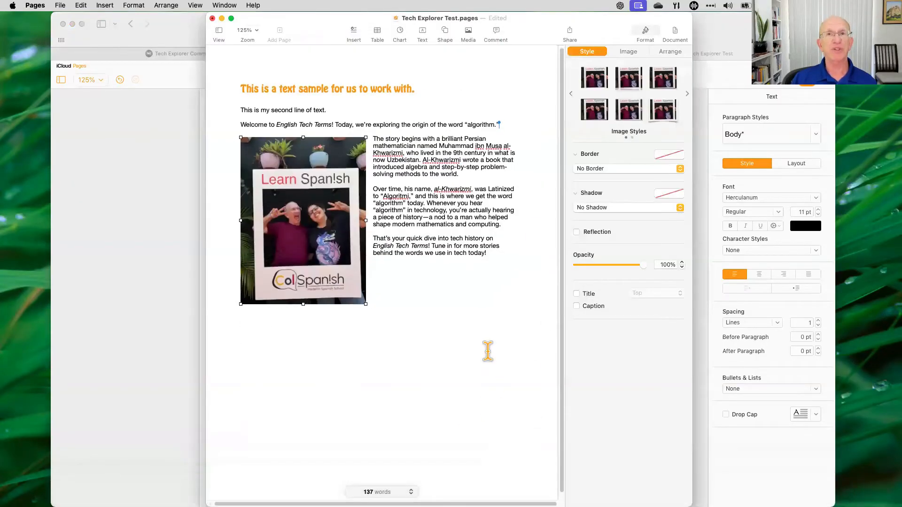
{"action": "scroll", "coordinate": [487, 352], "scroll_direction": "left", "scroll_amount": 1}
{"action": "scroll", "coordinate": [488, 352], "scroll_direction": "right", "scroll_amount": 1}
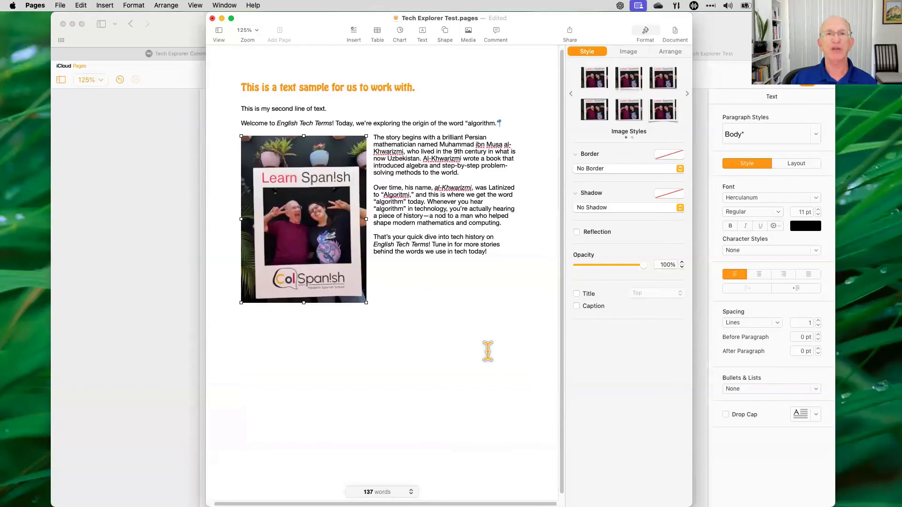
{"action": "scroll", "coordinate": [487, 352], "scroll_direction": "up", "scroll_amount": 1}
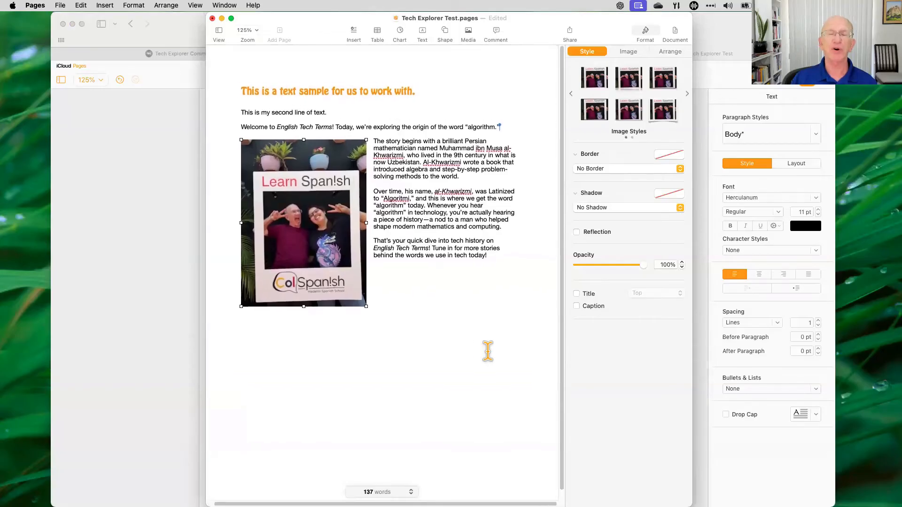
- Close the Tech Explorer Test tab in Safari and switch back to the desktop Pages app
{"action": "left_click", "coordinate": [720, 21]}
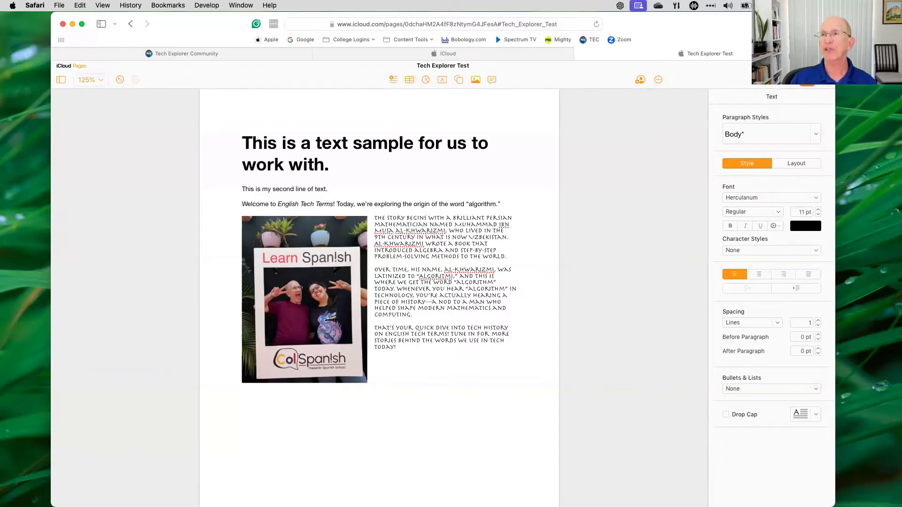
{"action": "left_click", "coordinate": [581, 55]}
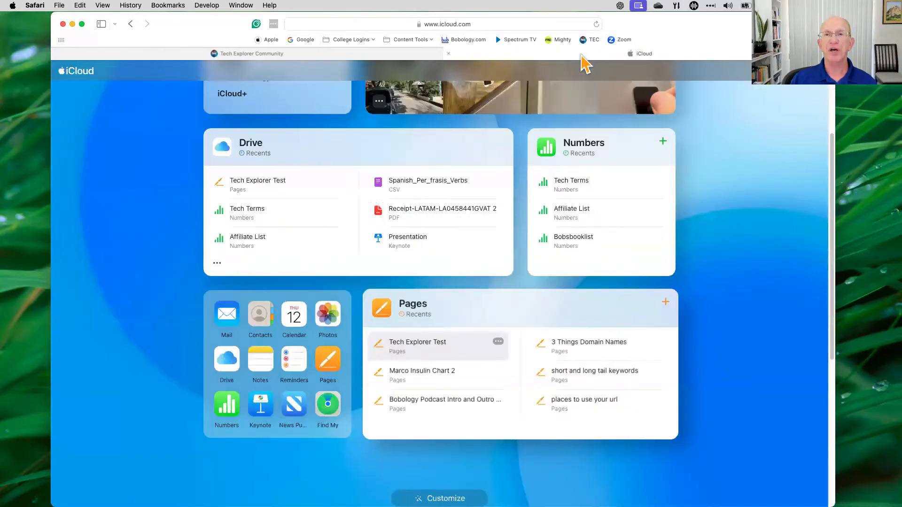
{"action": "mouse_move", "coordinate": [568, 505]}
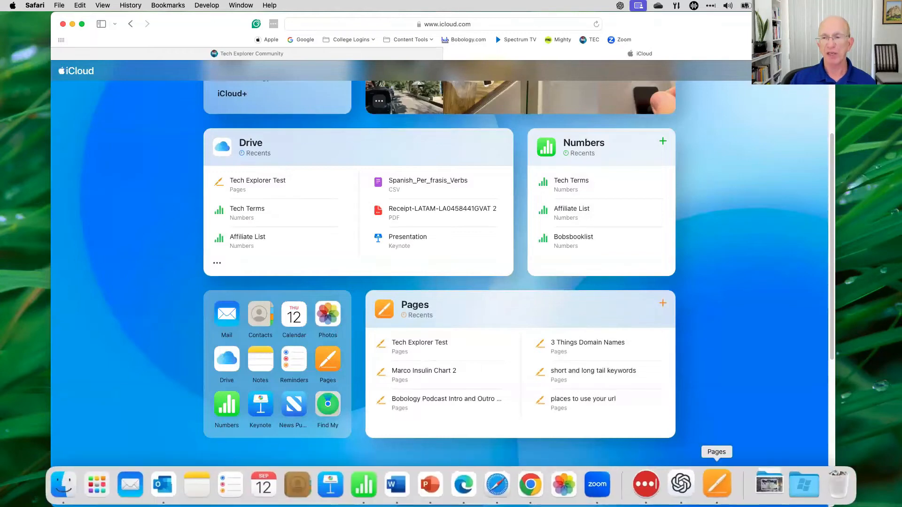
{"action": "left_click", "coordinate": [717, 484]}
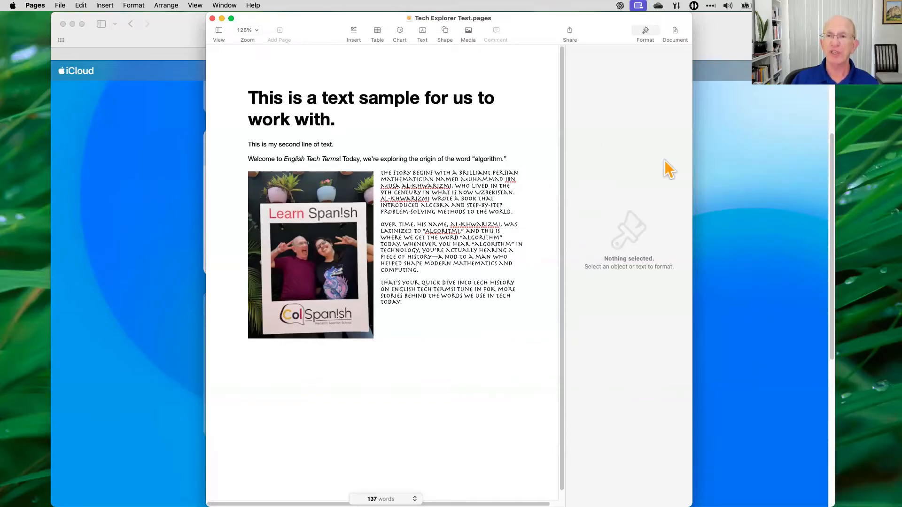
- Examine the formatting options offered for the body text and for the photo by selecting each in turn
{"action": "left_click", "coordinate": [382, 169]}
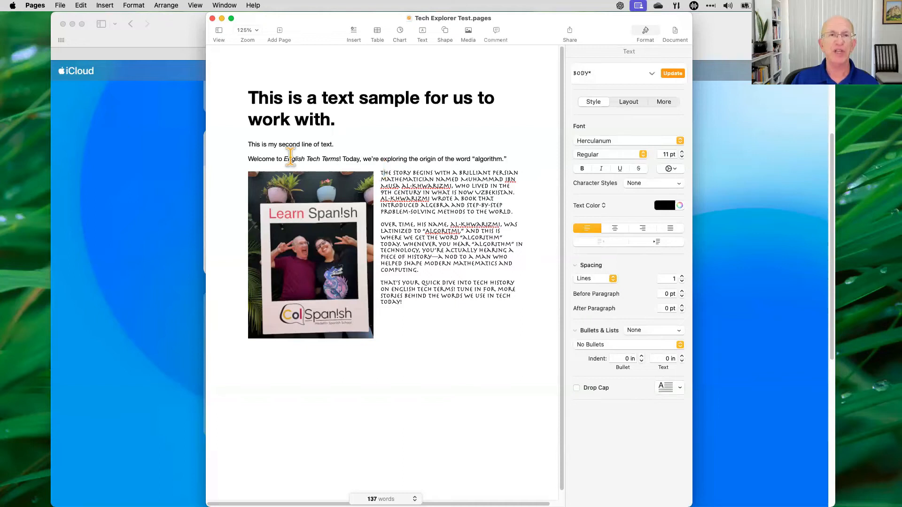
{"action": "left_click", "coordinate": [249, 158]}
{"action": "left_click", "coordinate": [279, 205]}
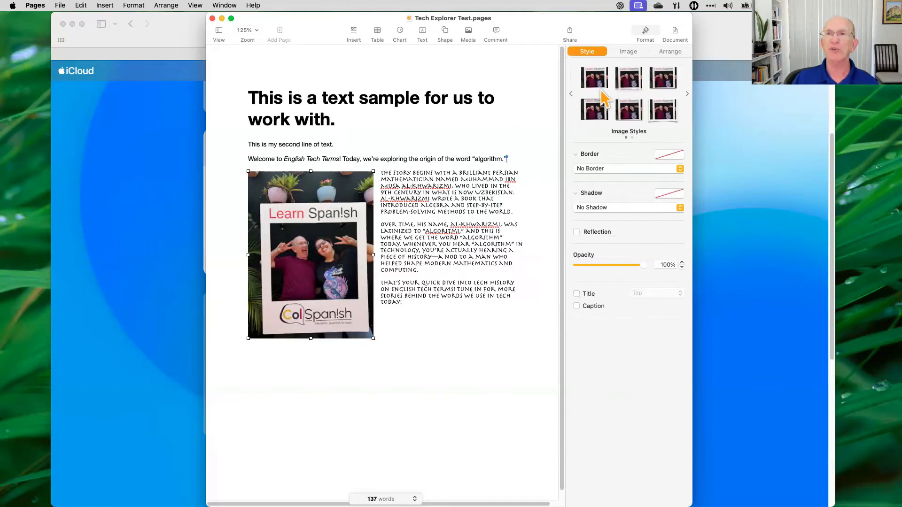
{"action": "left_click", "coordinate": [440, 179]}
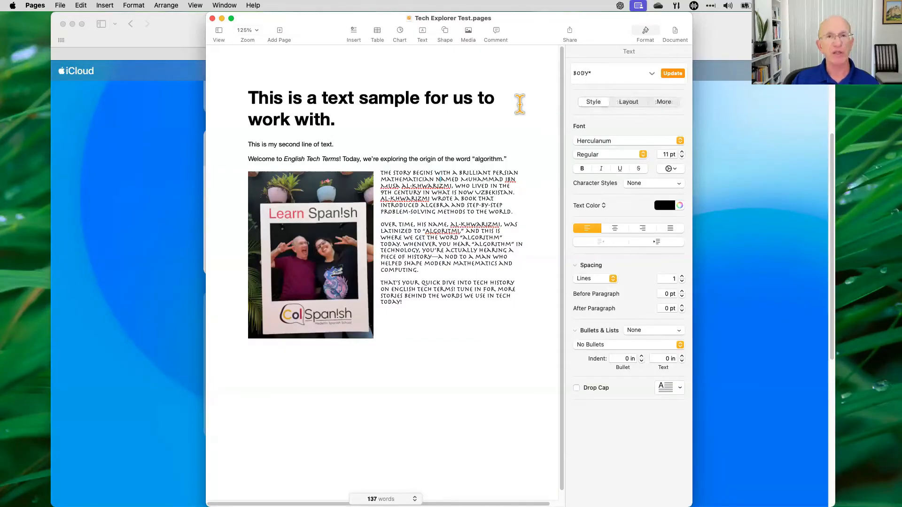
{"action": "scroll", "coordinate": [519, 104], "scroll_direction": "down", "scroll_amount": 1}
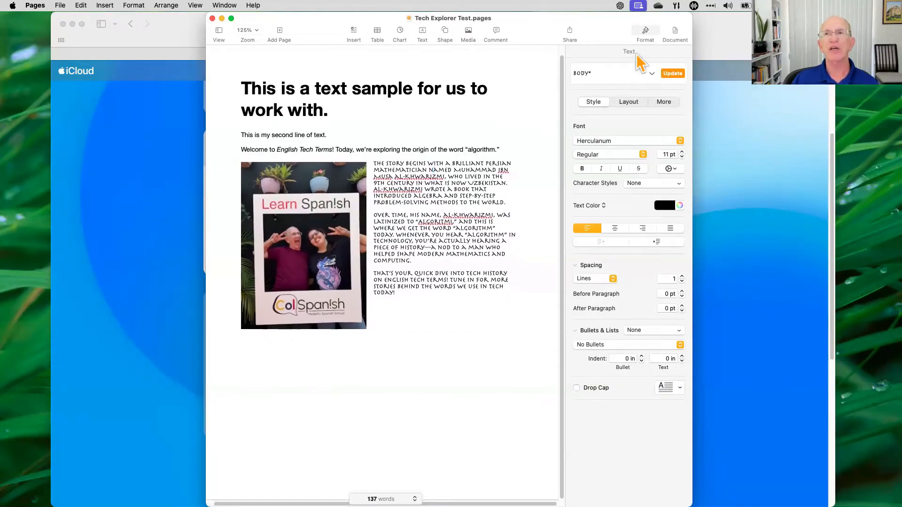
- Review the document setup and available paper sizes, keep US Letter, and return to the text formatting options
{"action": "left_click", "coordinate": [680, 36]}
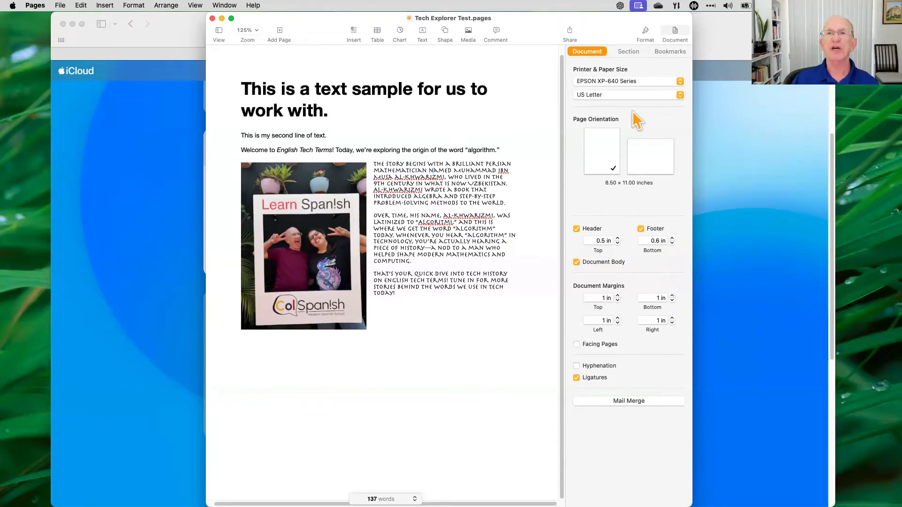
{"action": "left_click", "coordinate": [680, 95]}
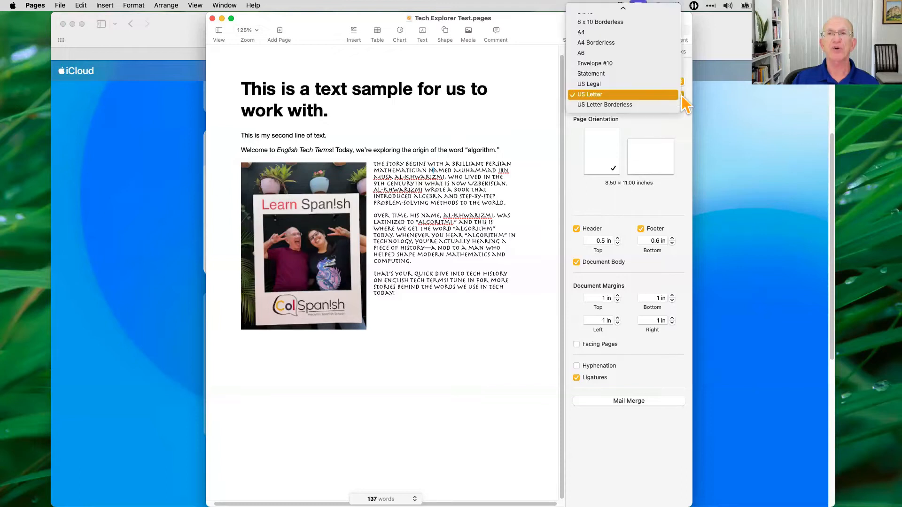
{"action": "left_click", "coordinate": [634, 95]}
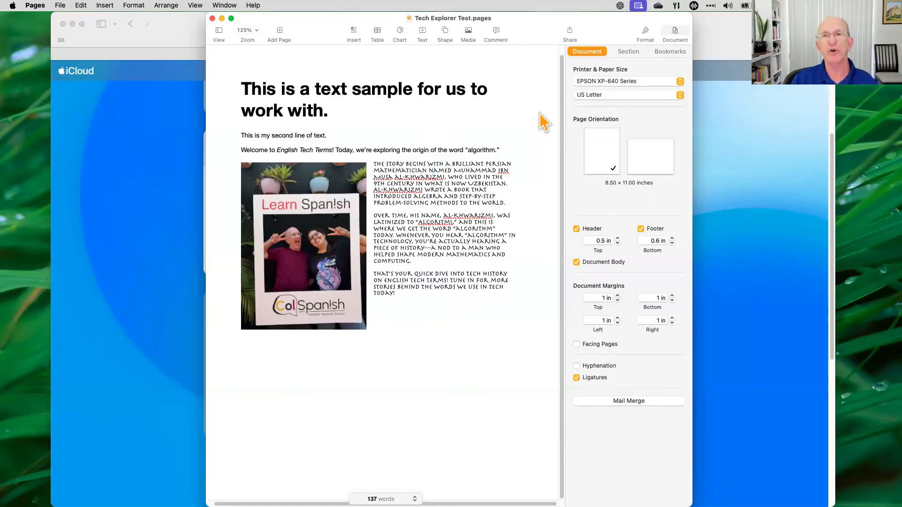
{"action": "left_click", "coordinate": [646, 33]}
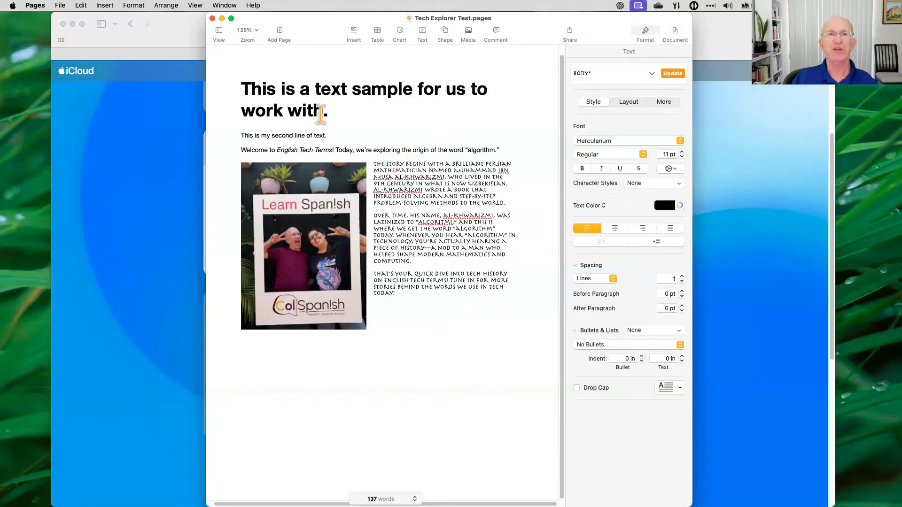
- Review the document setup with the photo selected, and check the sharing modes offered for the document
{"action": "left_click", "coordinate": [316, 188]}
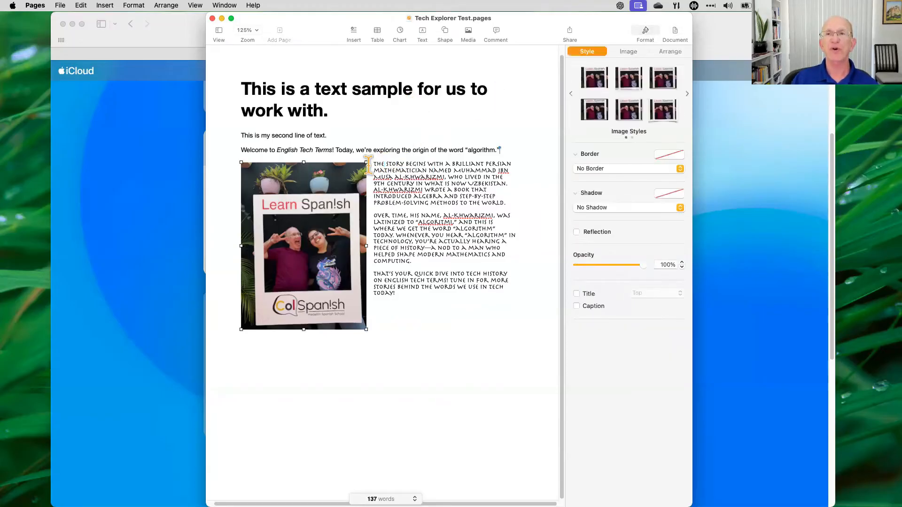
{"action": "left_click", "coordinate": [676, 32]}
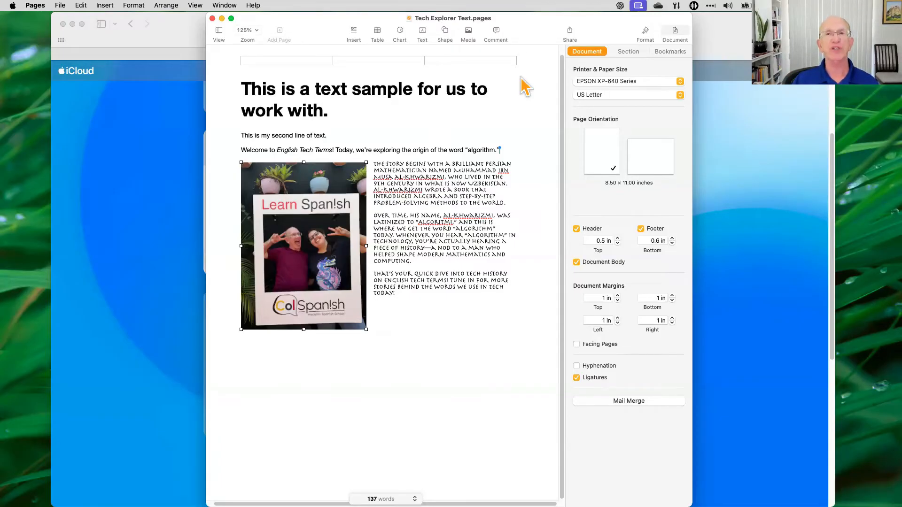
{"action": "left_click", "coordinate": [572, 33]}
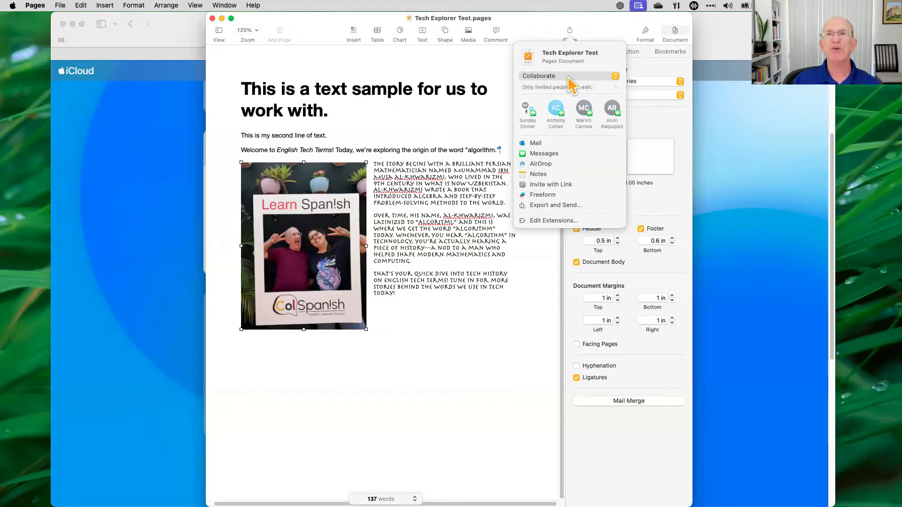
{"action": "left_click", "coordinate": [615, 78]}
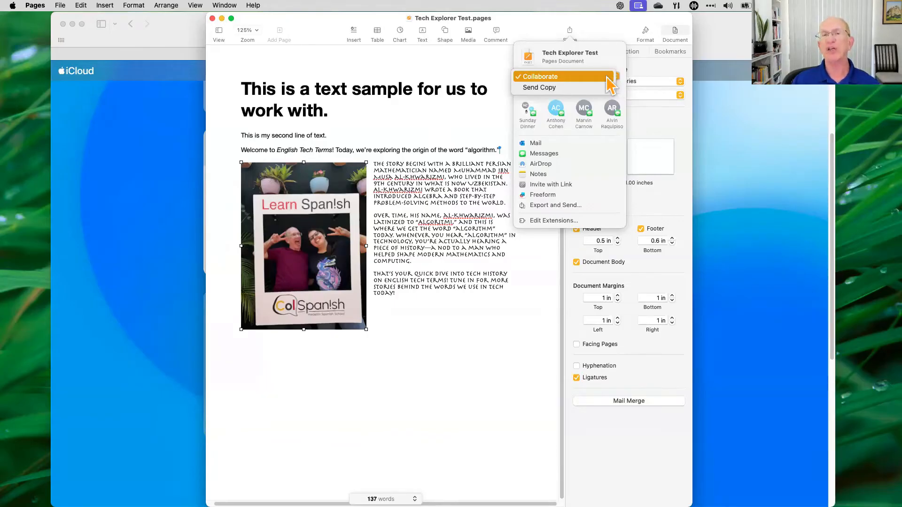
{"action": "left_click", "coordinate": [571, 33]}
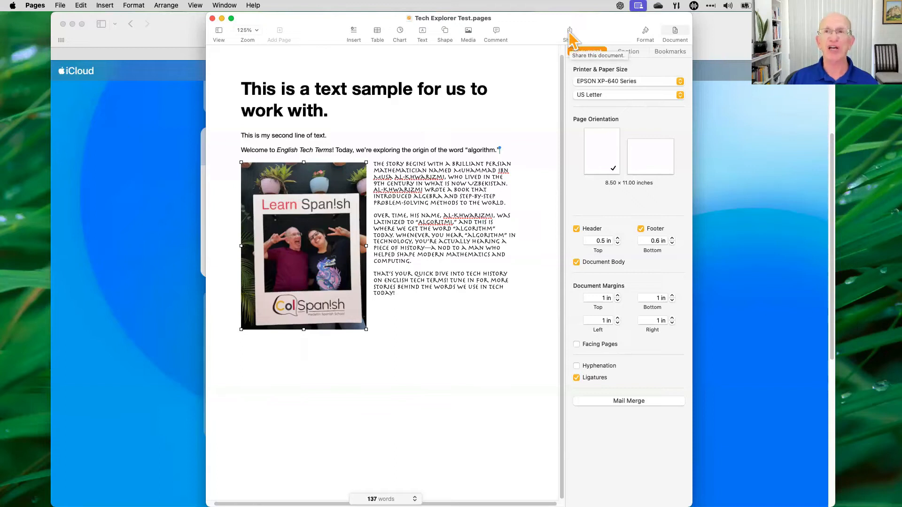
- Set the document's sharing mode to Send Copy and share the copy through Messages
{"action": "left_click", "coordinate": [570, 34]}
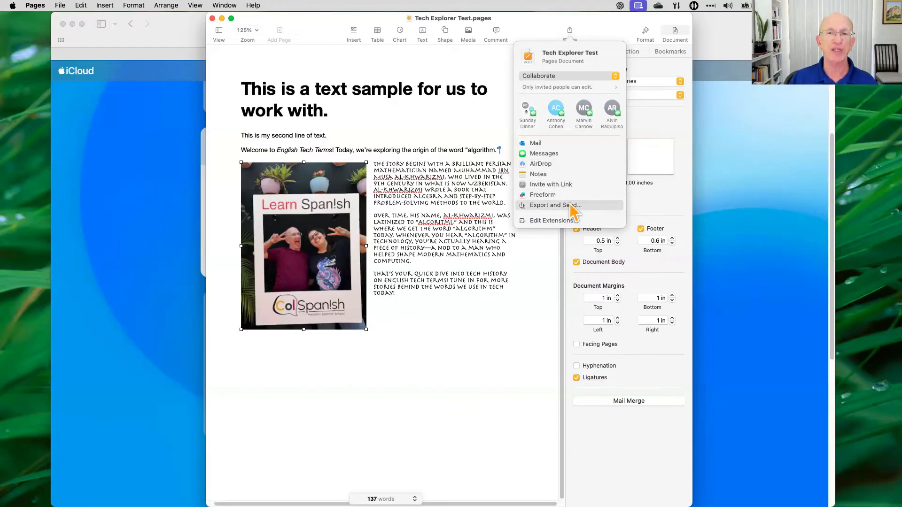
{"action": "left_click", "coordinate": [615, 76]}
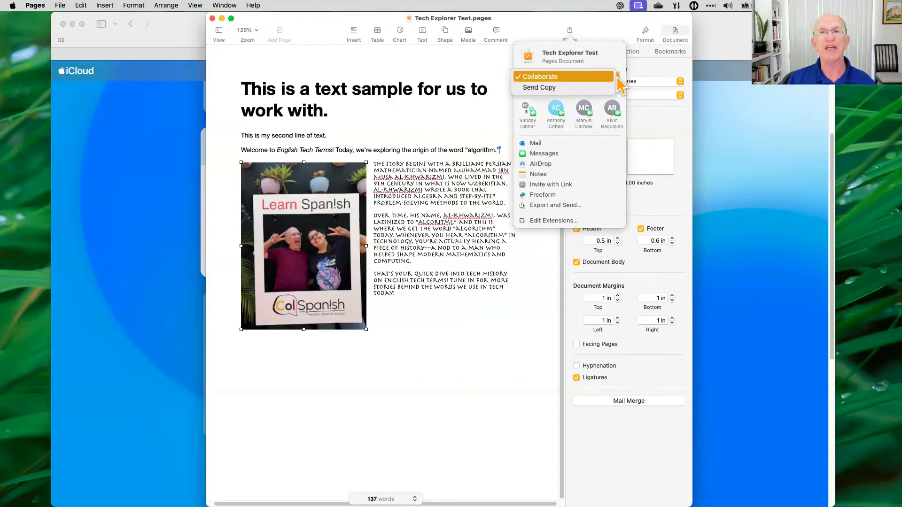
{"action": "left_click", "coordinate": [573, 88]}
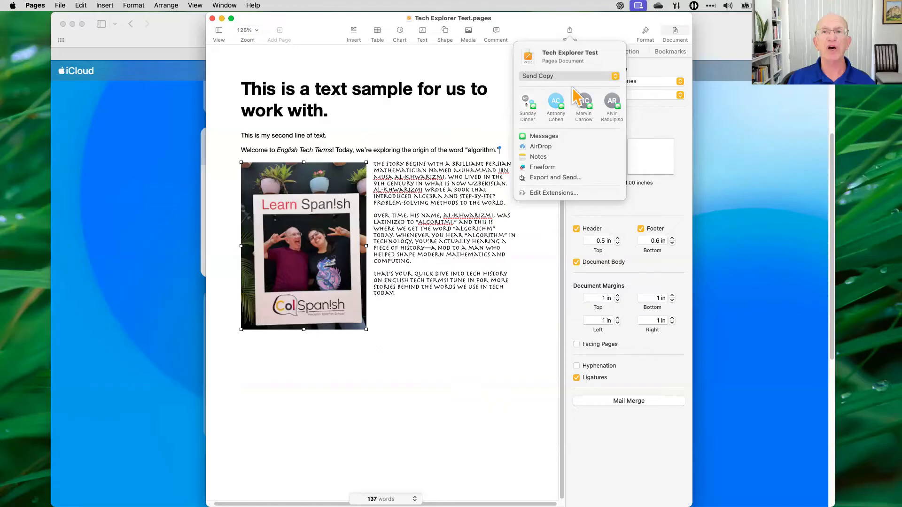
{"action": "left_click", "coordinate": [548, 138]}
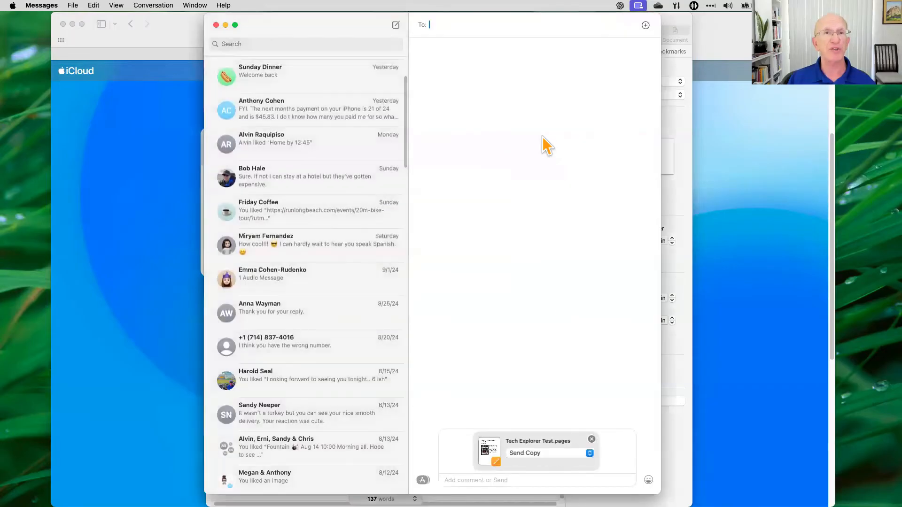
- Try to address the copy to a contact from an existing conversation, and close the Messages window
{"action": "left_click", "coordinate": [317, 148]}
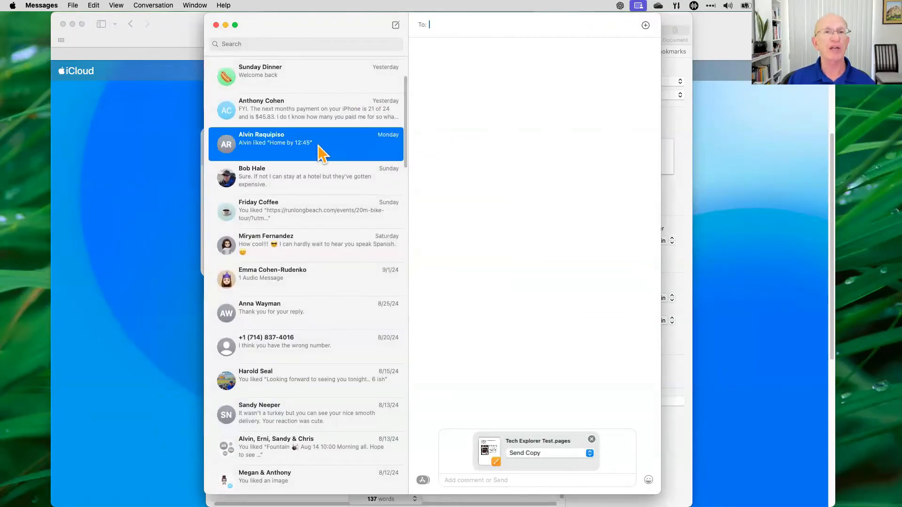
{"action": "left_click", "coordinate": [454, 479]}
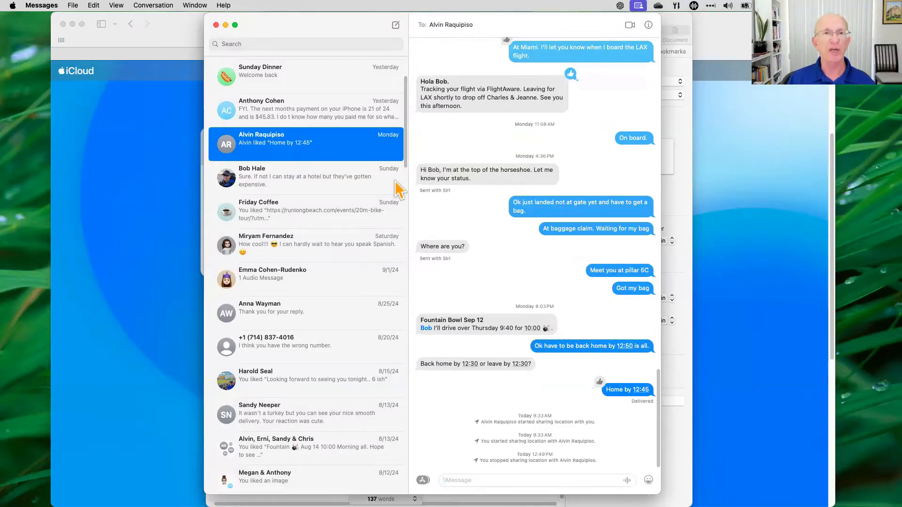
{"action": "left_click", "coordinate": [216, 24]}
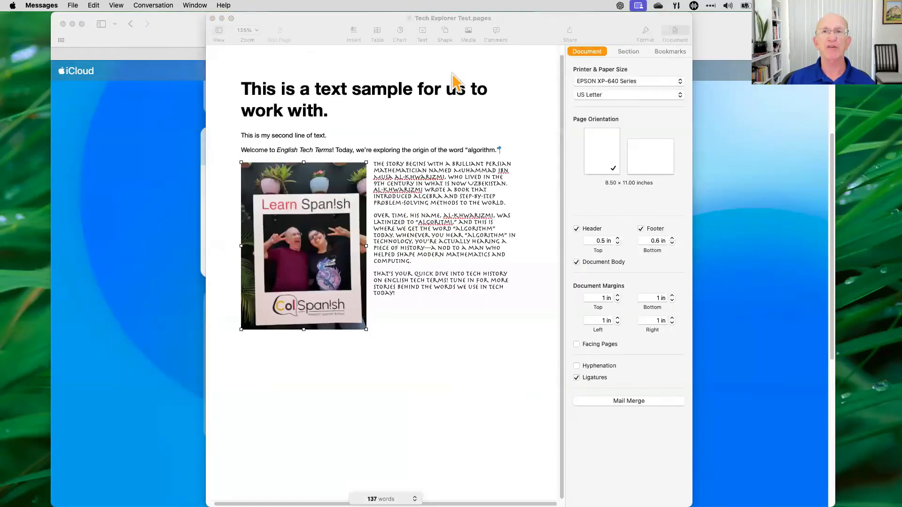
- Export the document as a PDF with Best image quality, saving Tech Explorer Test.pdf in the Pages iCloud folder
{"action": "left_click", "coordinate": [571, 35]}
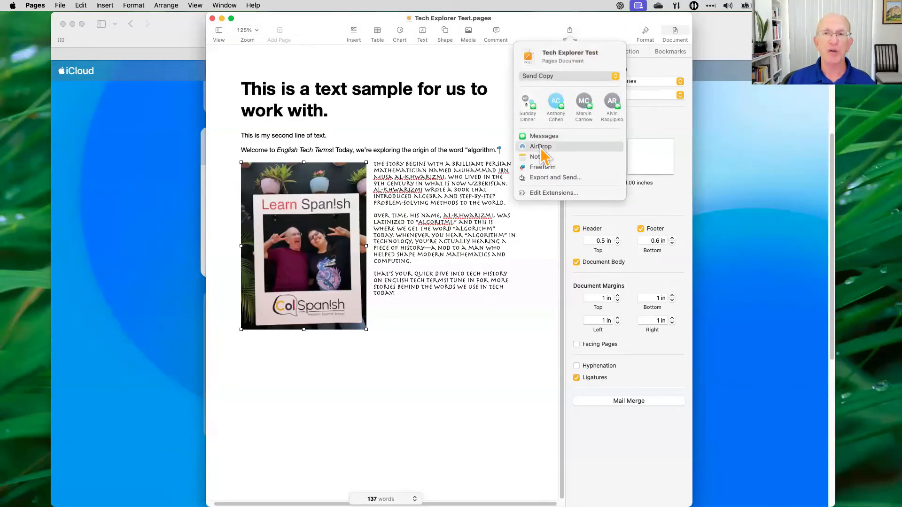
{"action": "left_click", "coordinate": [548, 177]}
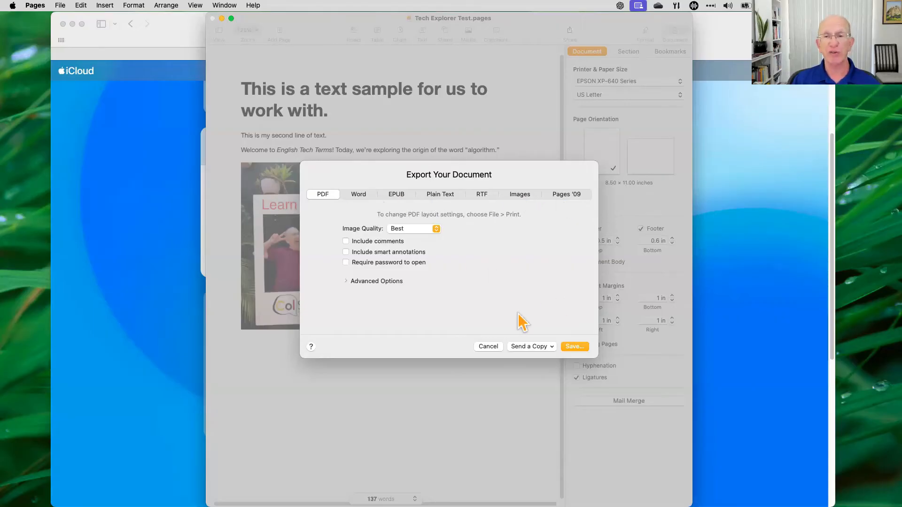
{"action": "left_click", "coordinate": [551, 348]}
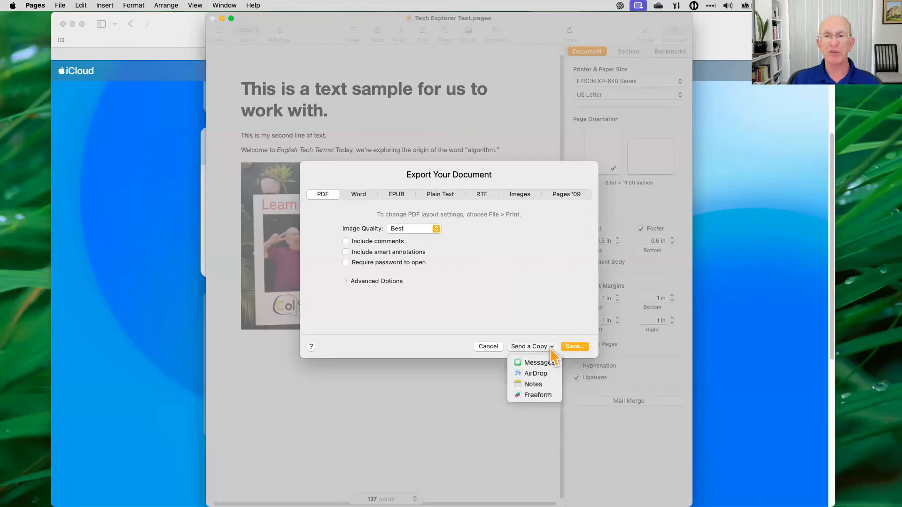
{"action": "left_click", "coordinate": [551, 347]}
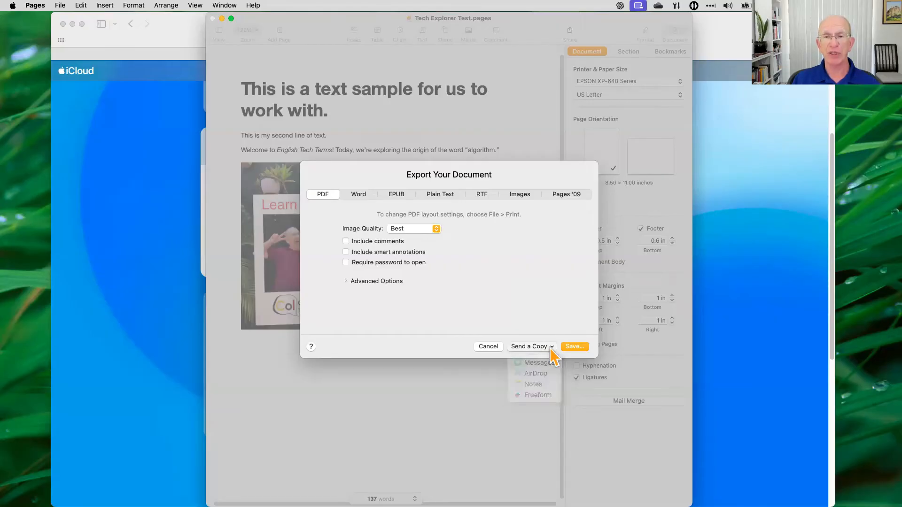
{"action": "left_click", "coordinate": [574, 347]}
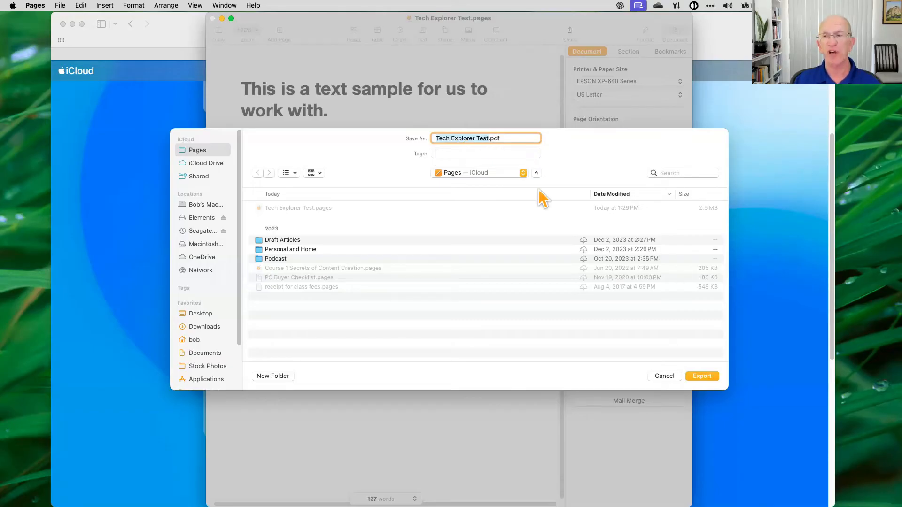
{"action": "left_click", "coordinate": [703, 378]}
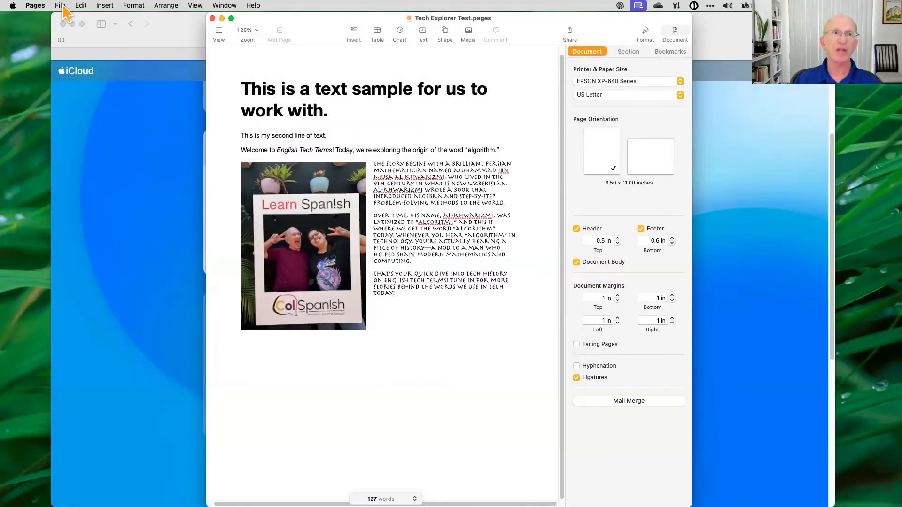
- Minimize the Safari window and open the Pages folder of iCloud Drive in Finder to locate the exported PDF
{"action": "left_click", "coordinate": [72, 24]}
{"action": "mouse_move", "coordinate": [191, 488]}
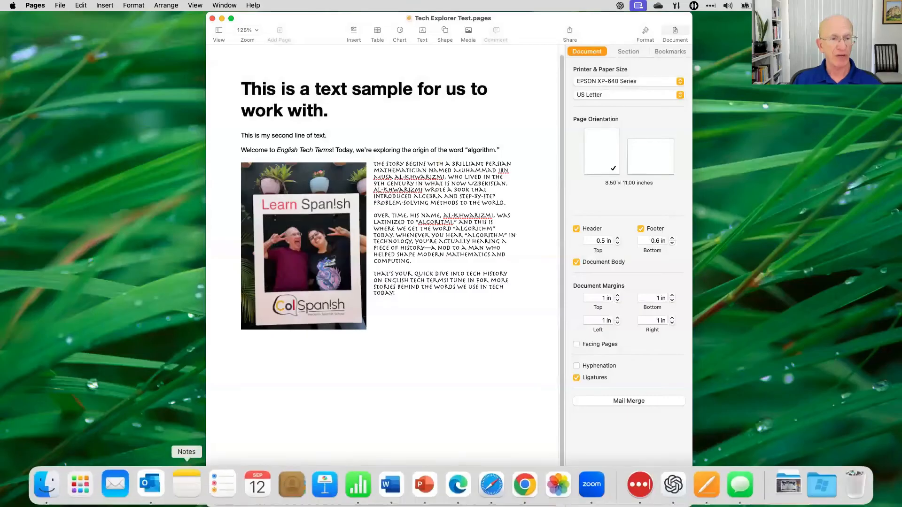
{"action": "left_click", "coordinate": [51, 485]}
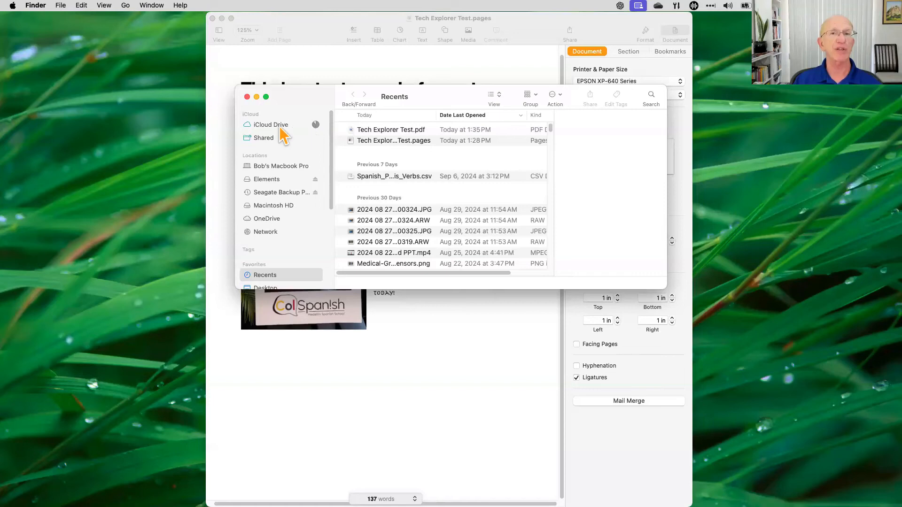
{"action": "left_click", "coordinate": [384, 131]}
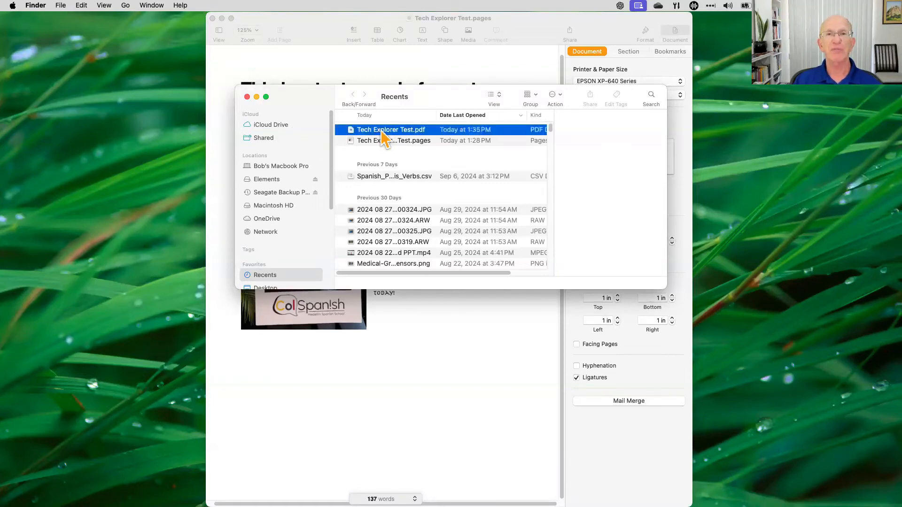
{"action": "left_click", "coordinate": [275, 125]}
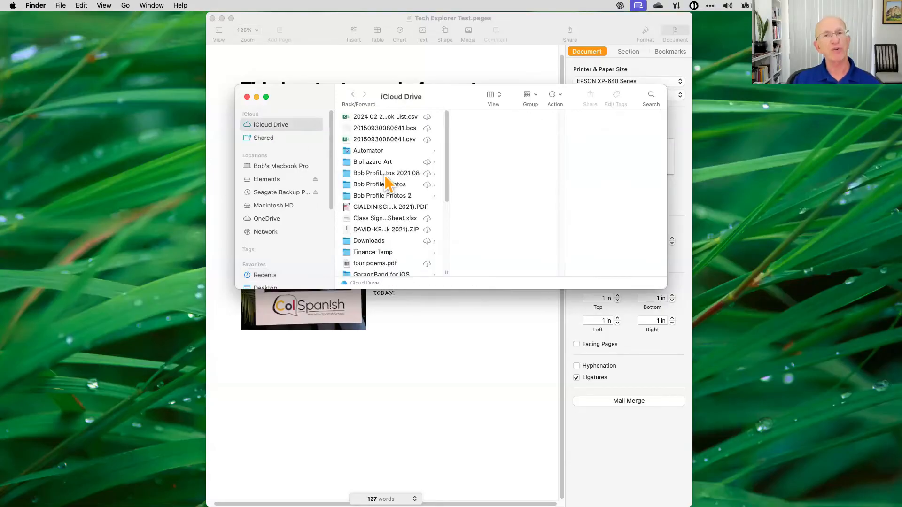
{"action": "scroll", "coordinate": [386, 185], "scroll_direction": "down", "scroll_amount": 3}
{"action": "scroll", "coordinate": [386, 184], "scroll_direction": "down", "scroll_amount": 8}
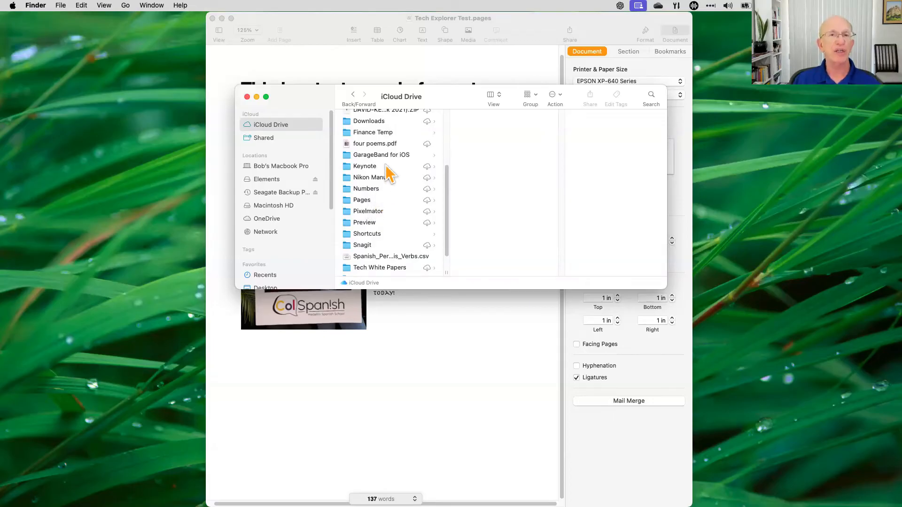
{"action": "left_click", "coordinate": [374, 201]}
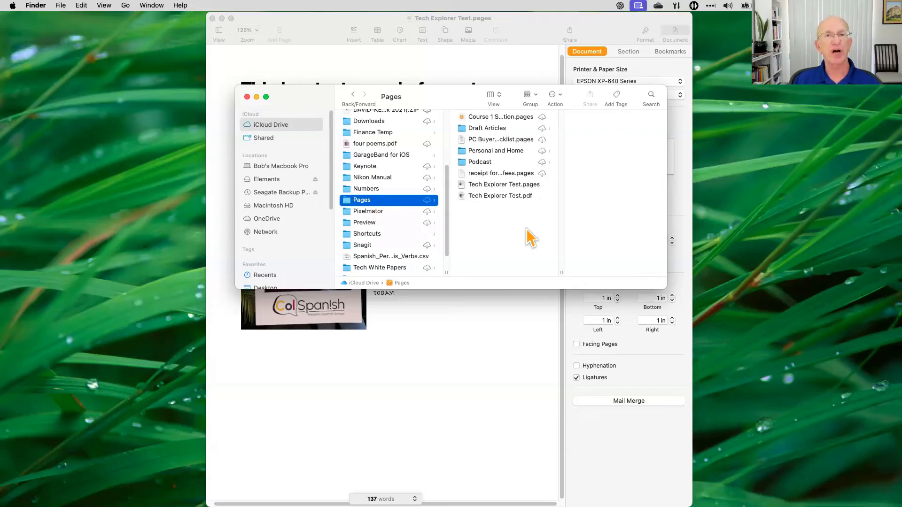
- Open Tech Explorer Test.pdf in Preview to examine the exported page, and close the Preview and Finder windows
{"action": "double_click", "coordinate": [484, 196]}
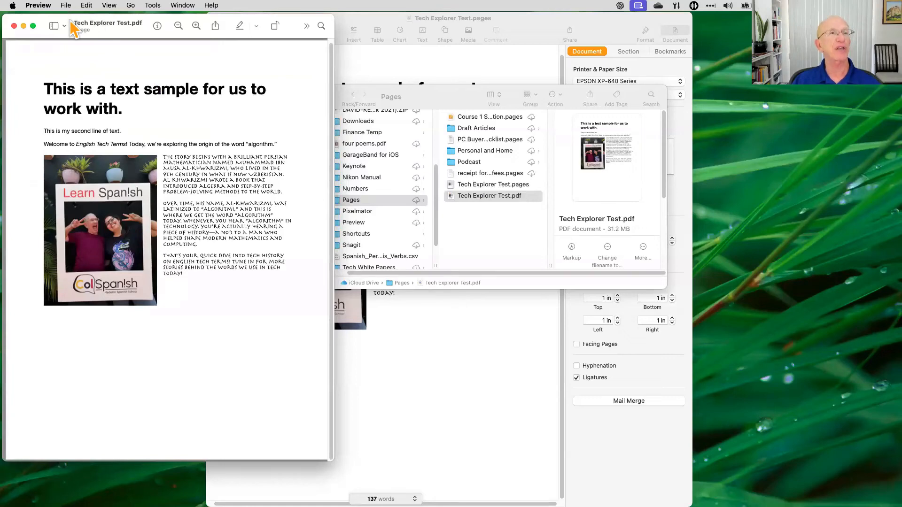
{"action": "left_click_drag", "start_coordinate": [71, 20], "coordinate": [95, 18]}
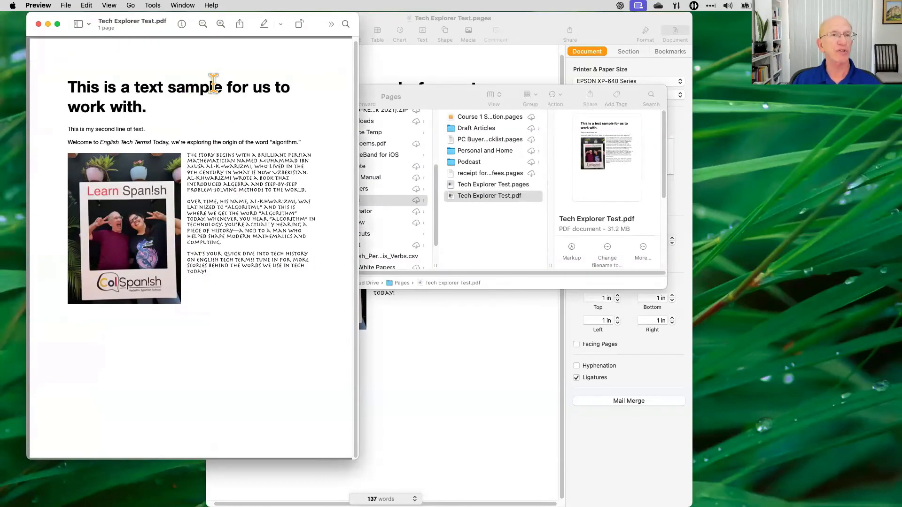
{"action": "left_click", "coordinate": [39, 24]}
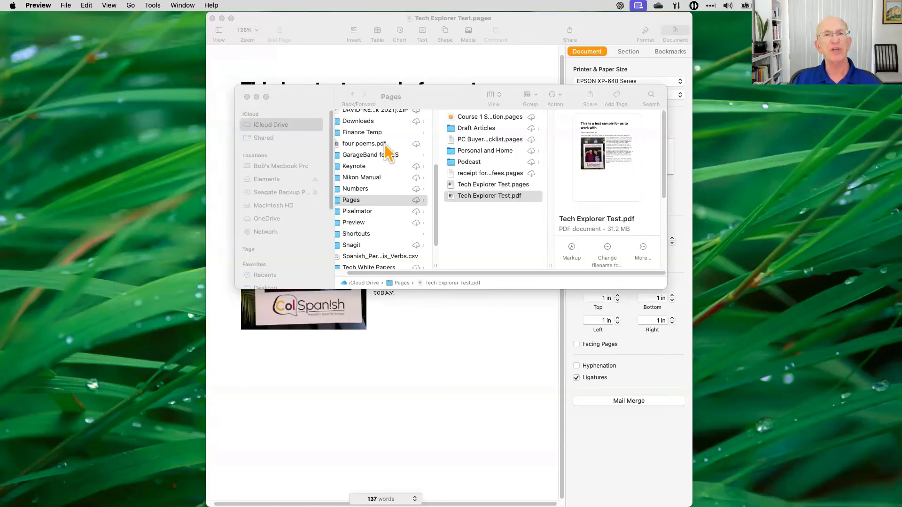
{"action": "left_click", "coordinate": [247, 97]}
- Export the document in Word format as Tech Explorer Test.docx to the Pages iCloud folder and dismiss the conversion notice
{"action": "left_click", "coordinate": [561, 32]}
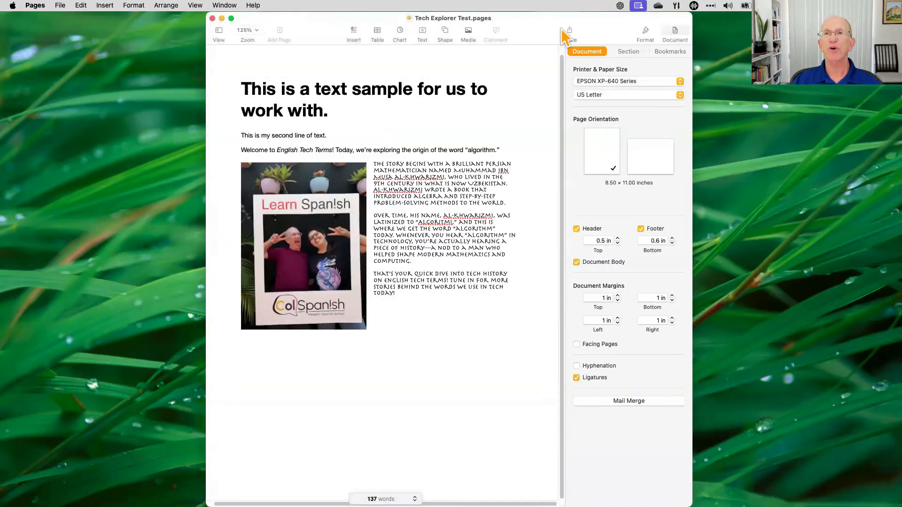
{"action": "left_click", "coordinate": [569, 32]}
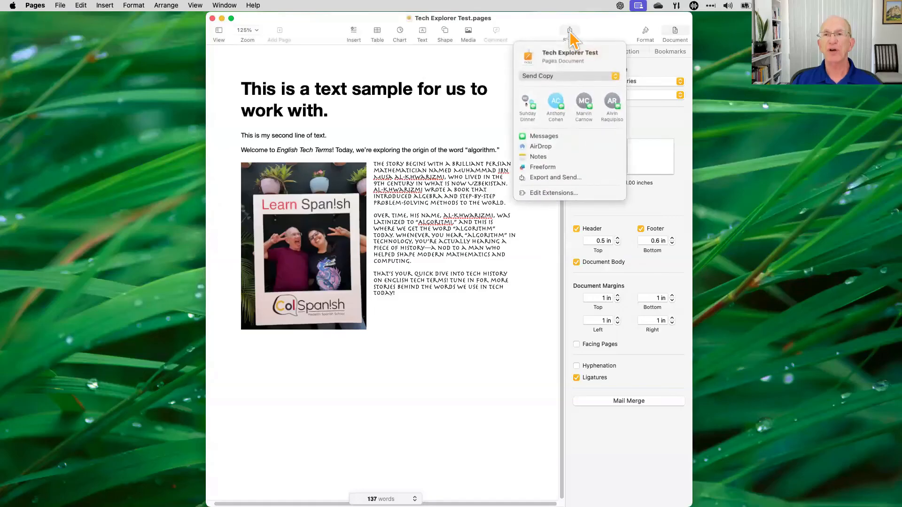
{"action": "left_click", "coordinate": [616, 76]}
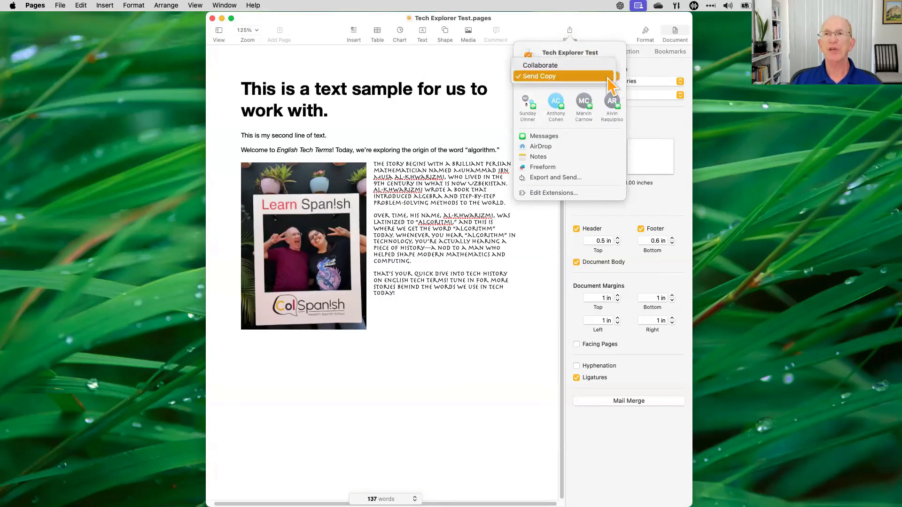
{"action": "left_click", "coordinate": [610, 77]}
{"action": "left_click", "coordinate": [566, 177]}
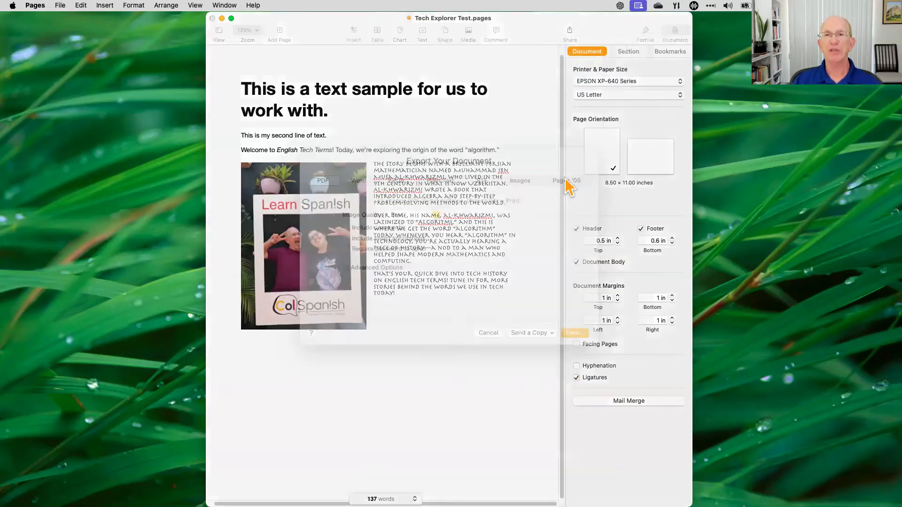
{"action": "left_click", "coordinate": [360, 195]}
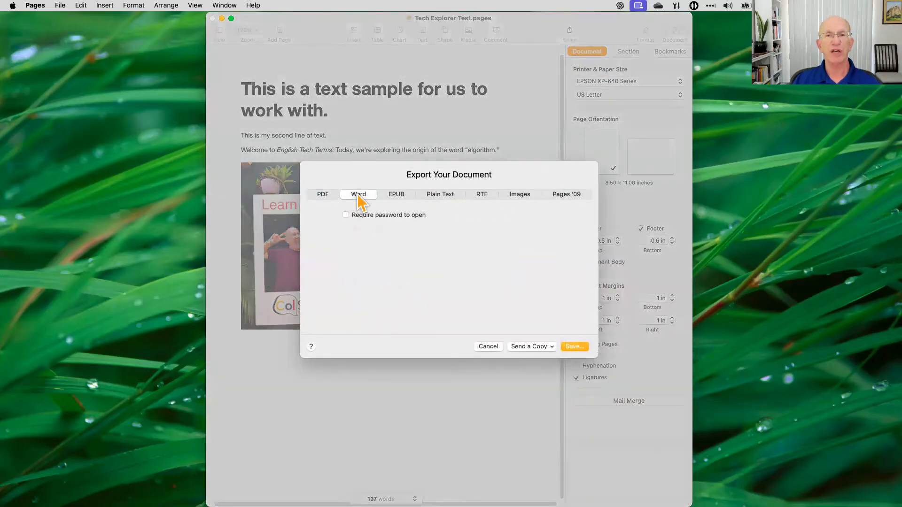
{"action": "left_click", "coordinate": [574, 347]}
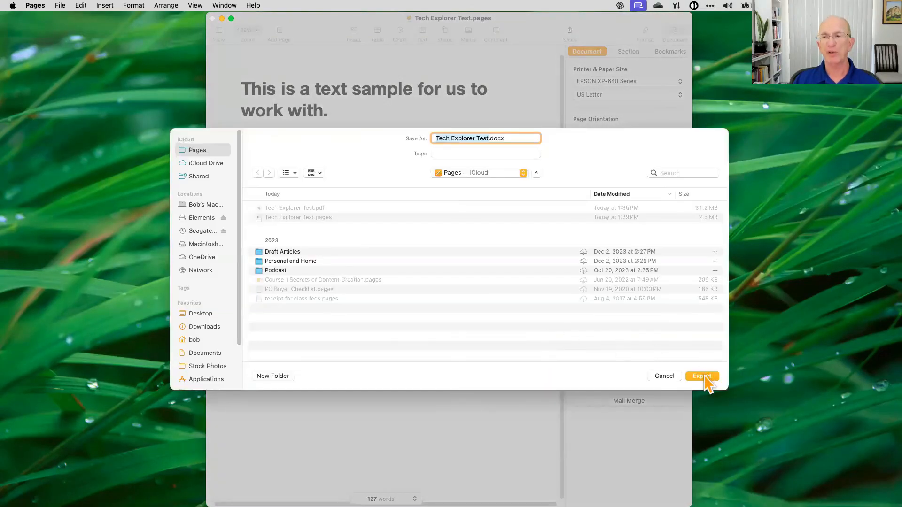
{"action": "left_click", "coordinate": [705, 378]}
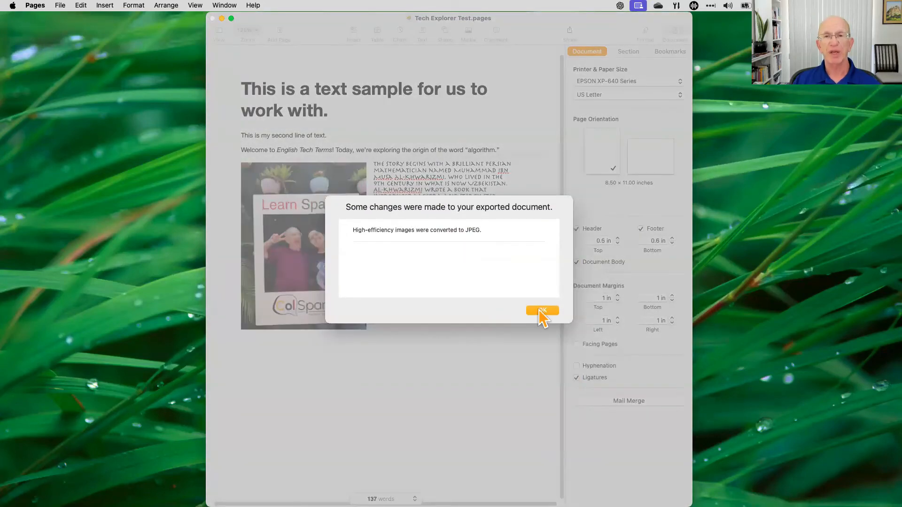
{"action": "left_click", "coordinate": [539, 310]}
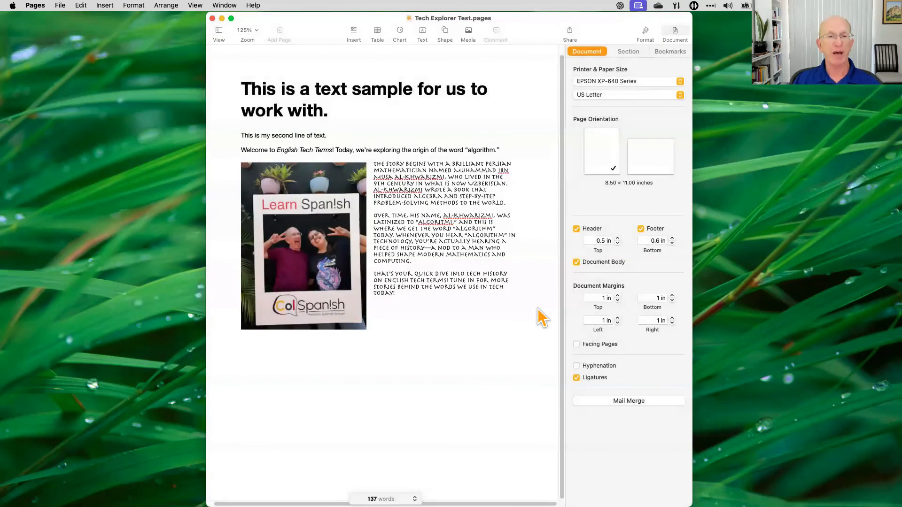
- Switch to Finder, show the recent files, and widen the window and its columns to examine the exported file types
{"action": "mouse_move", "coordinate": [86, 506]}
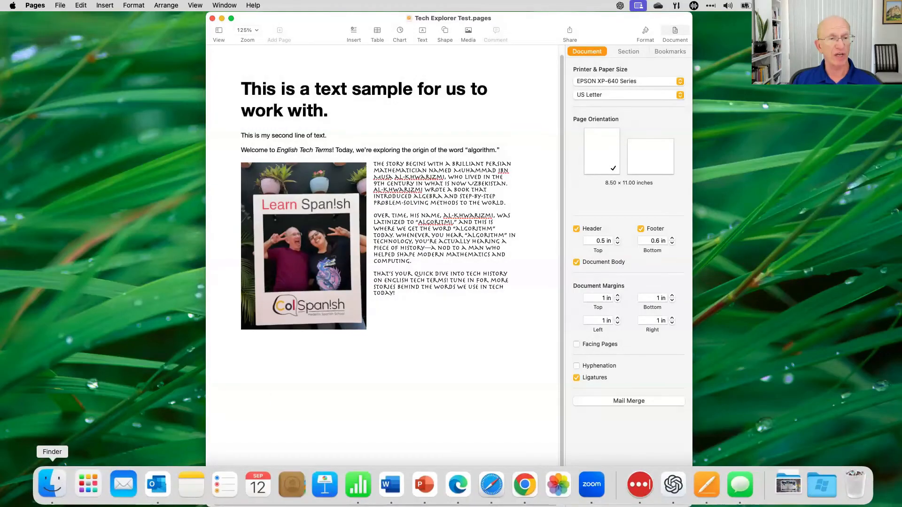
{"action": "left_click", "coordinate": [49, 483]}
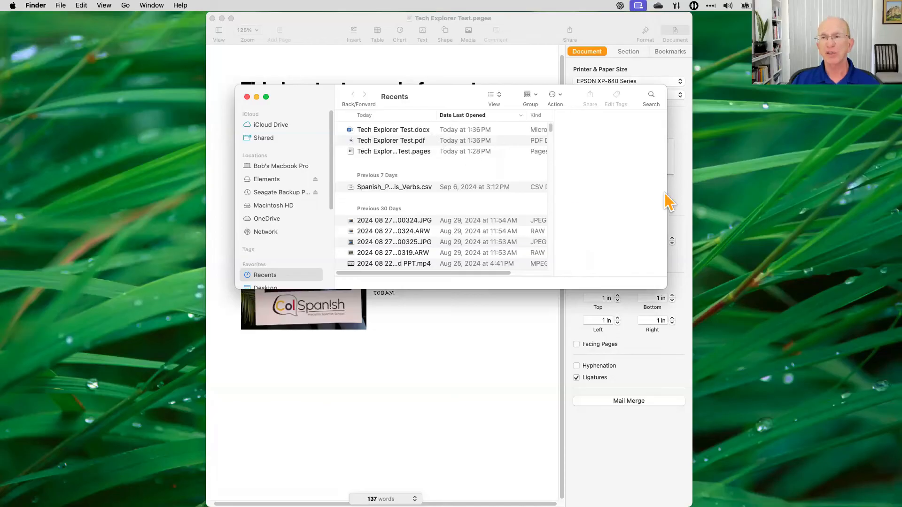
{"action": "left_click_drag", "start_coordinate": [666, 187], "coordinate": [803, 192]}
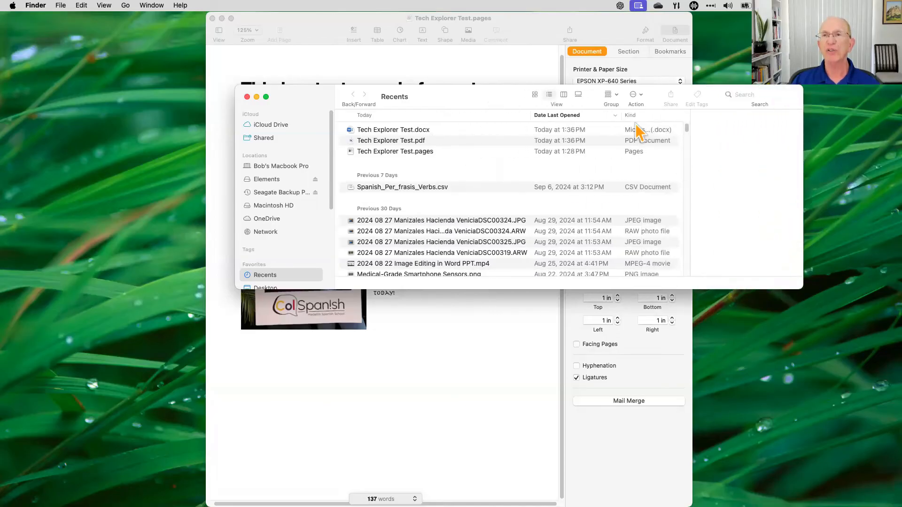
{"action": "left_click_drag", "start_coordinate": [620, 114], "coordinate": [589, 116]}
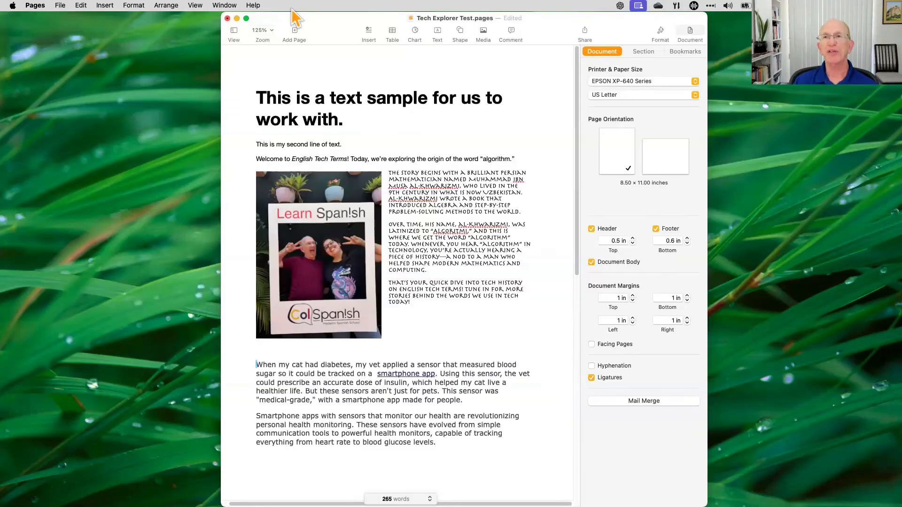
- Open the Pages application settings and review the General, Rulers and Auto-Correction options
{"action": "left_click", "coordinate": [60, 6]}
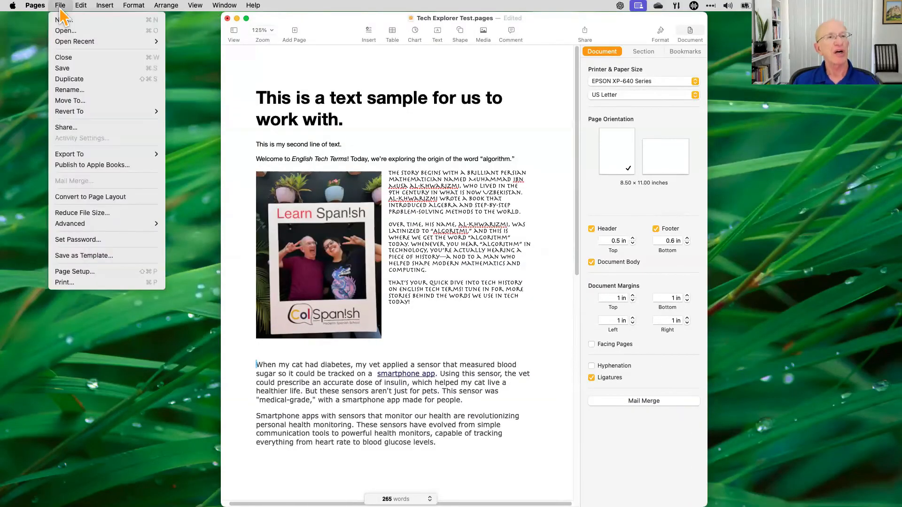
{"action": "left_click", "coordinate": [41, 6]}
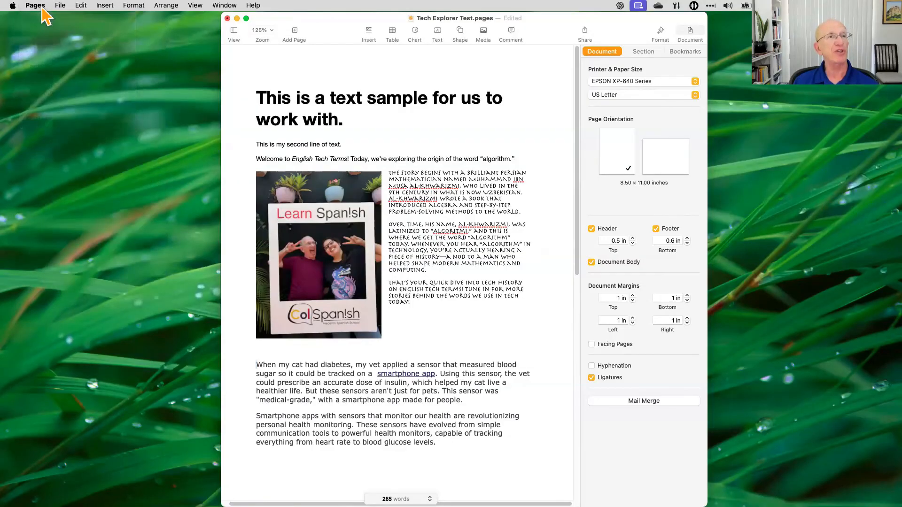
{"action": "left_click", "coordinate": [37, 7]}
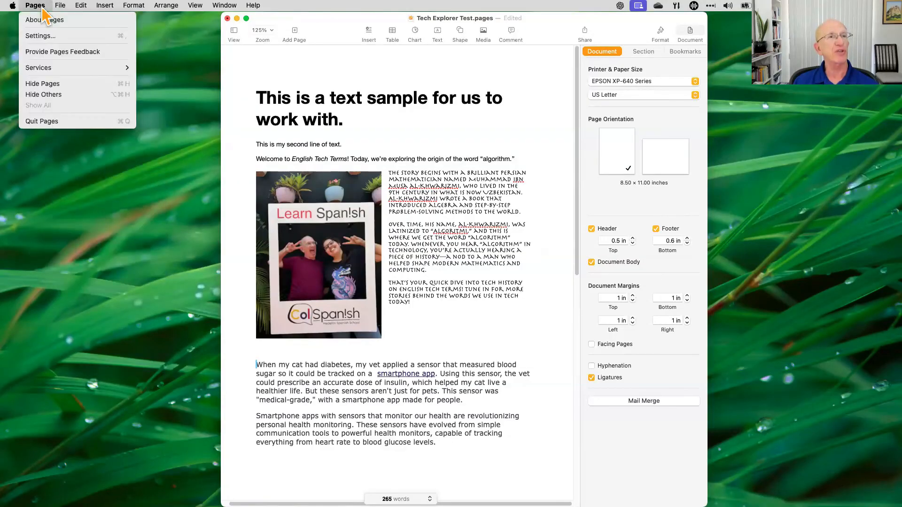
{"action": "left_click", "coordinate": [75, 37]}
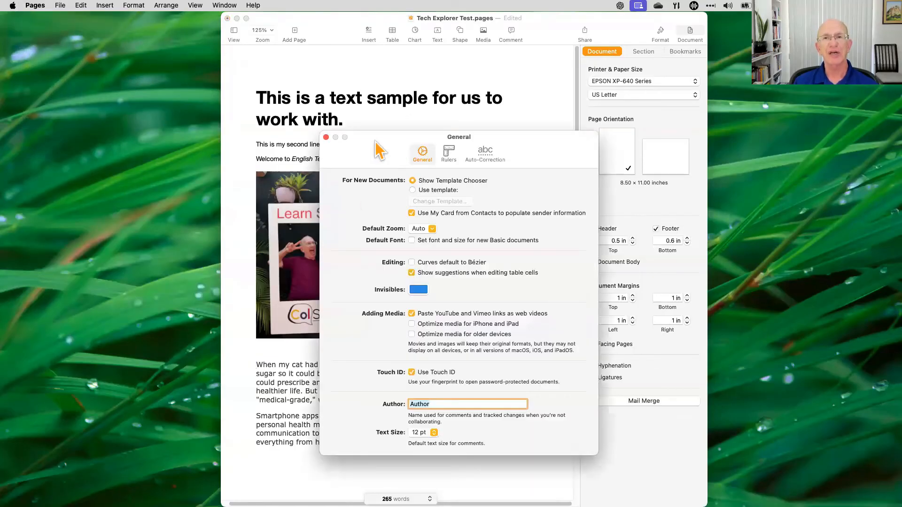
{"action": "left_click_drag", "start_coordinate": [379, 145], "coordinate": [415, 100]}
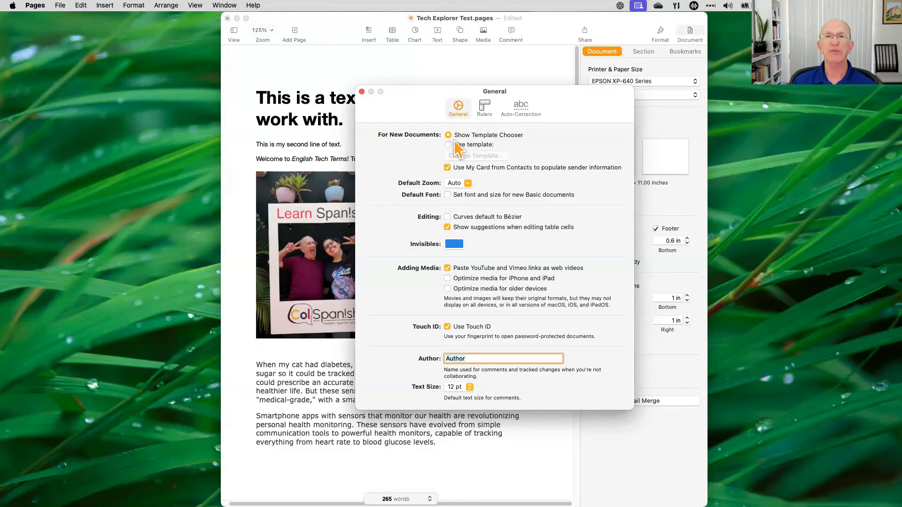
{"action": "left_click", "coordinate": [485, 109]}
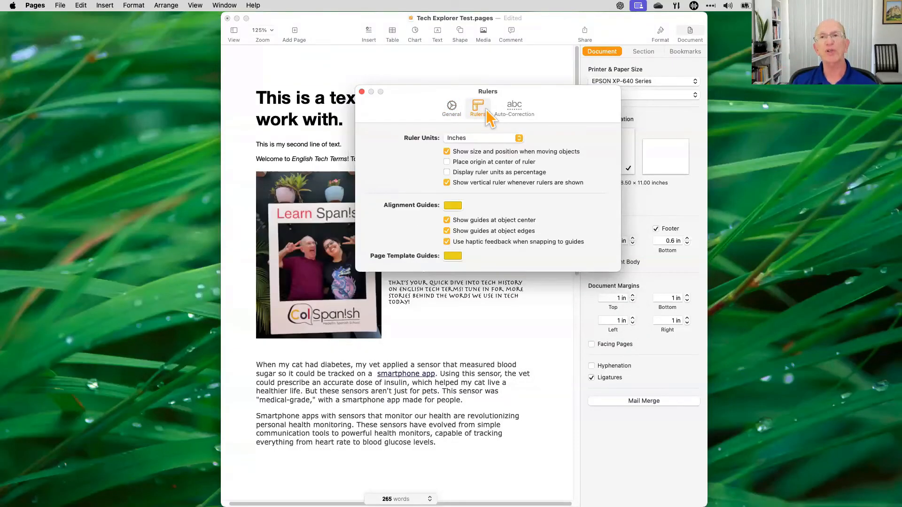
{"action": "left_click", "coordinate": [513, 110]}
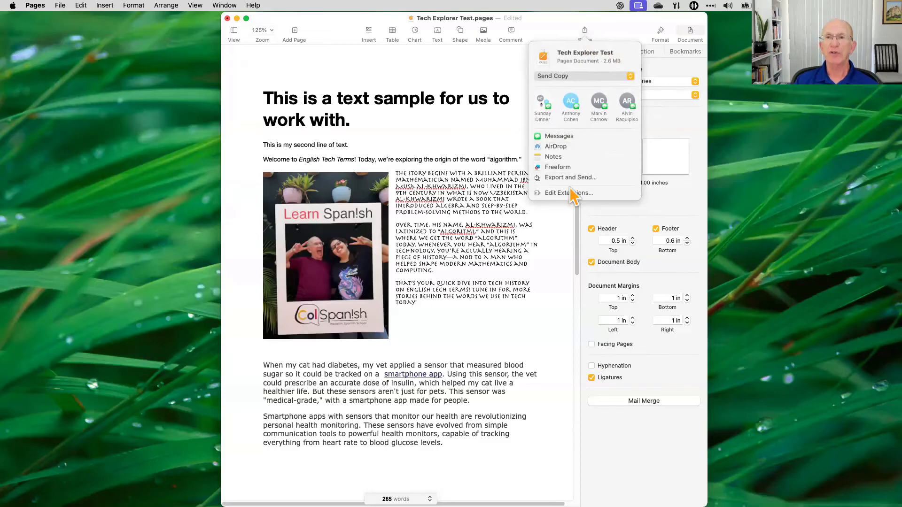
- Export the document as plain text, saving Tech Explorer Test.txt in the Pages iCloud folder
{"action": "left_click", "coordinate": [571, 178]}
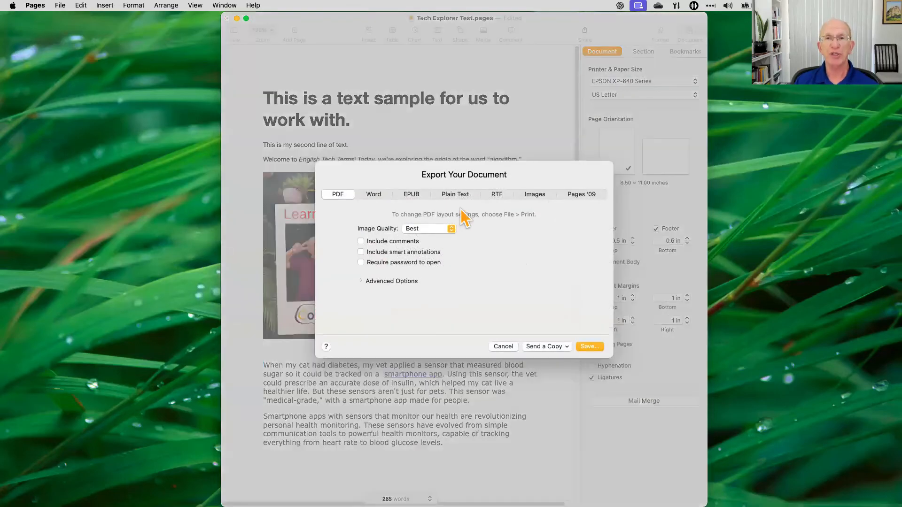
{"action": "left_click", "coordinate": [456, 195]}
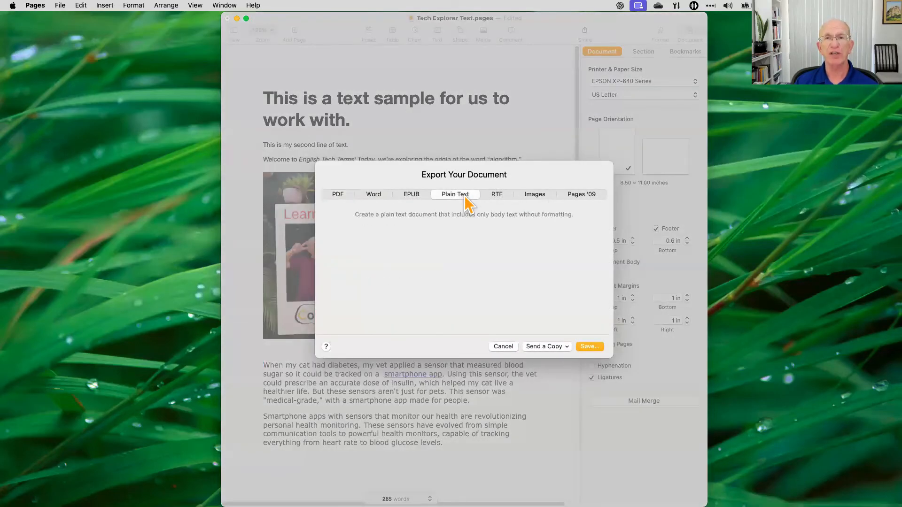
{"action": "left_click", "coordinate": [590, 346]}
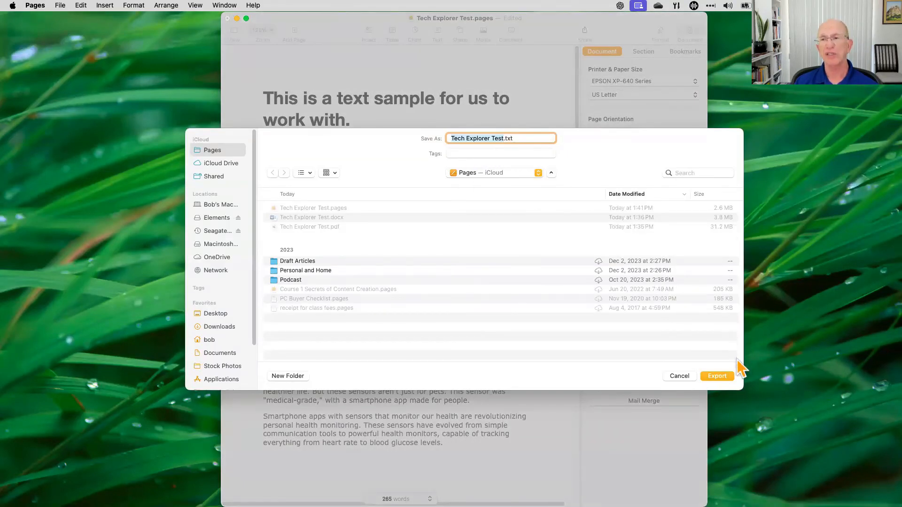
{"action": "left_click", "coordinate": [717, 376]}
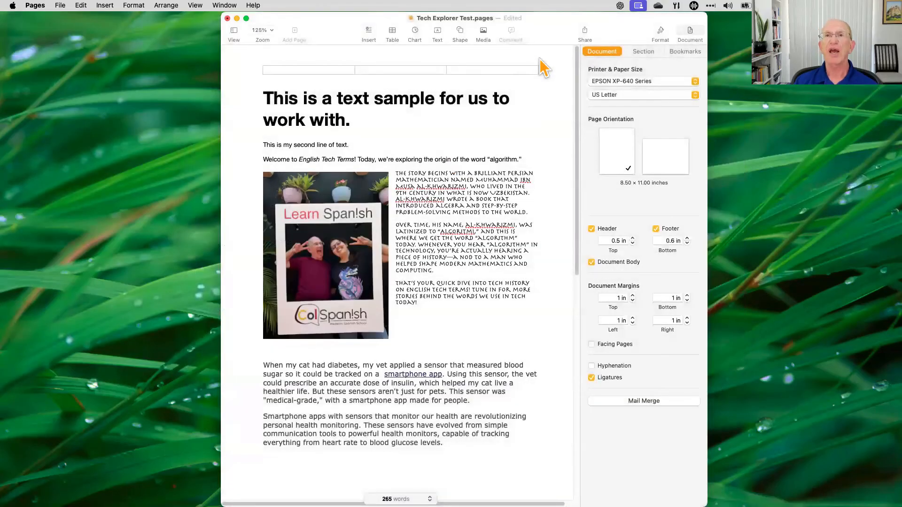
- Export the document in RTF format as Tech Explorer Test.rtf to the Pages iCloud folder
{"action": "left_click", "coordinate": [588, 35]}
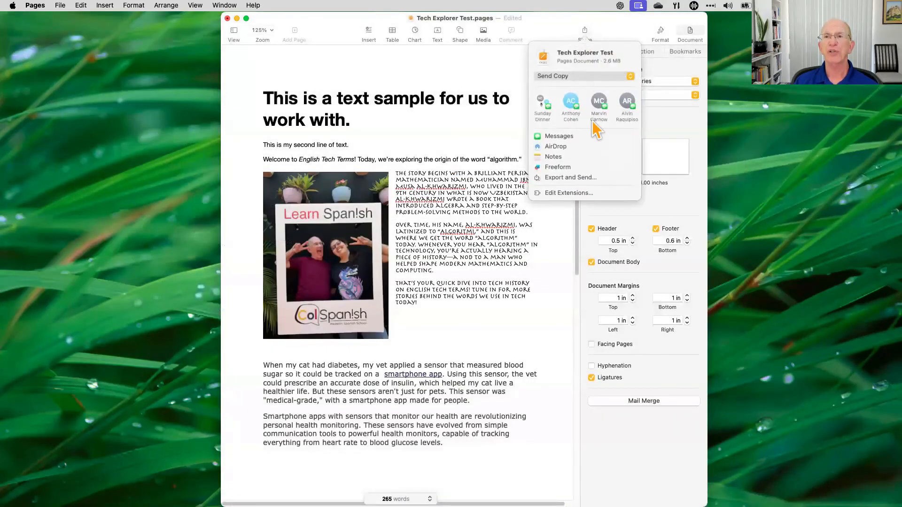
{"action": "left_click", "coordinate": [572, 178]}
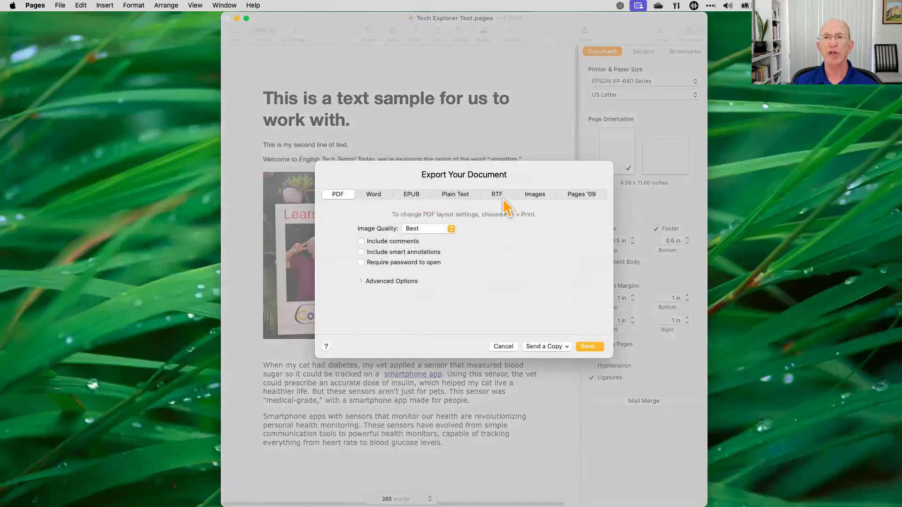
{"action": "left_click", "coordinate": [501, 195]}
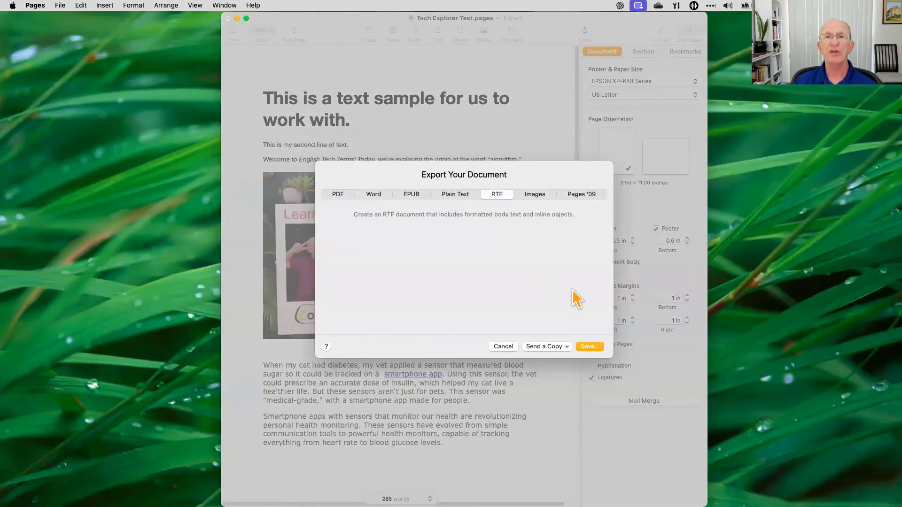
{"action": "left_click", "coordinate": [593, 347]}
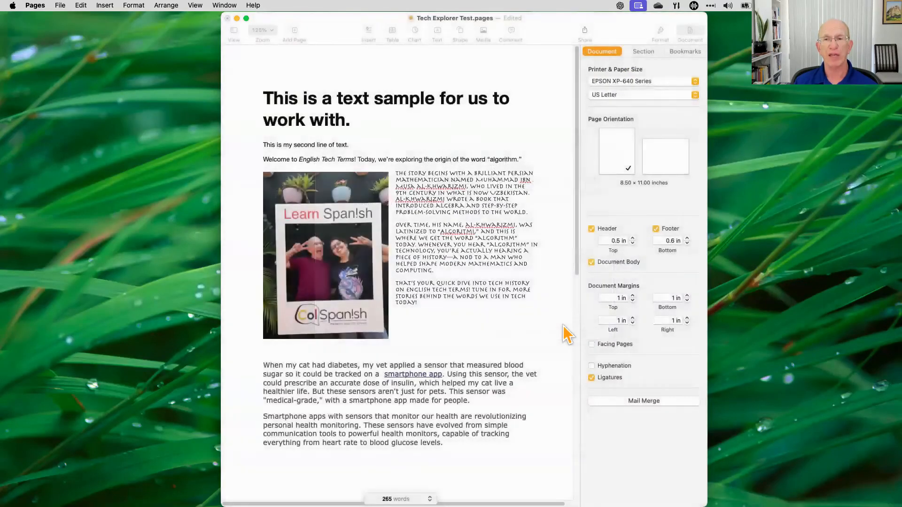
{"action": "left_click", "coordinate": [717, 378]}
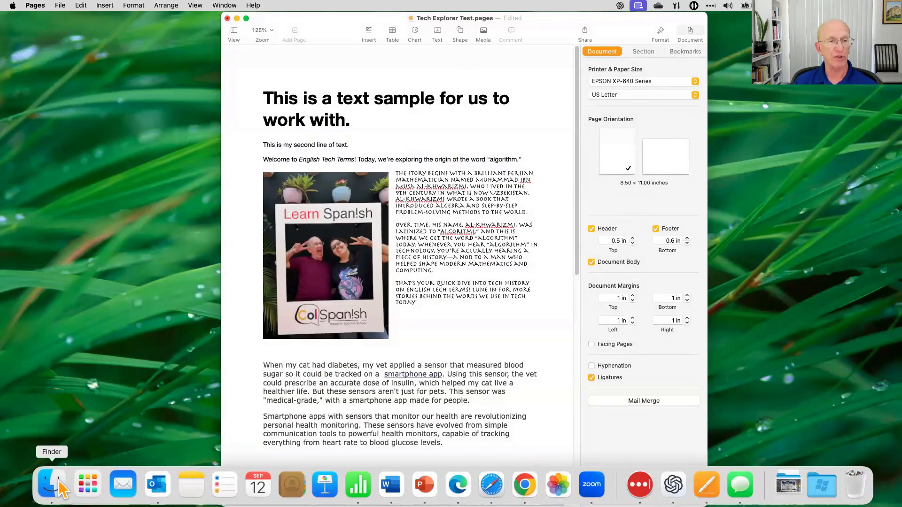
- Locate Tech Explorer Test.txt among Finder's recent files, open it with Pages, and move its window aside to compare it with the original
{"action": "left_click", "coordinate": [51, 486]}
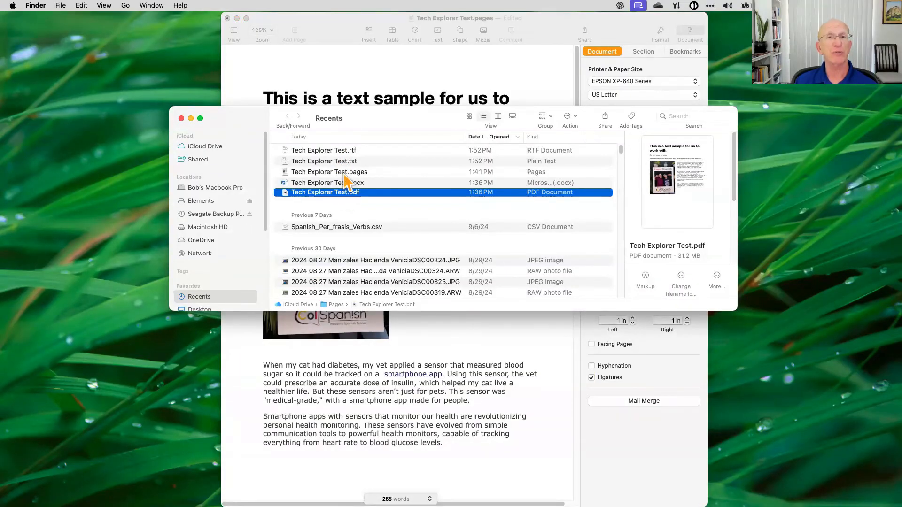
{"action": "left_click", "coordinate": [346, 174]}
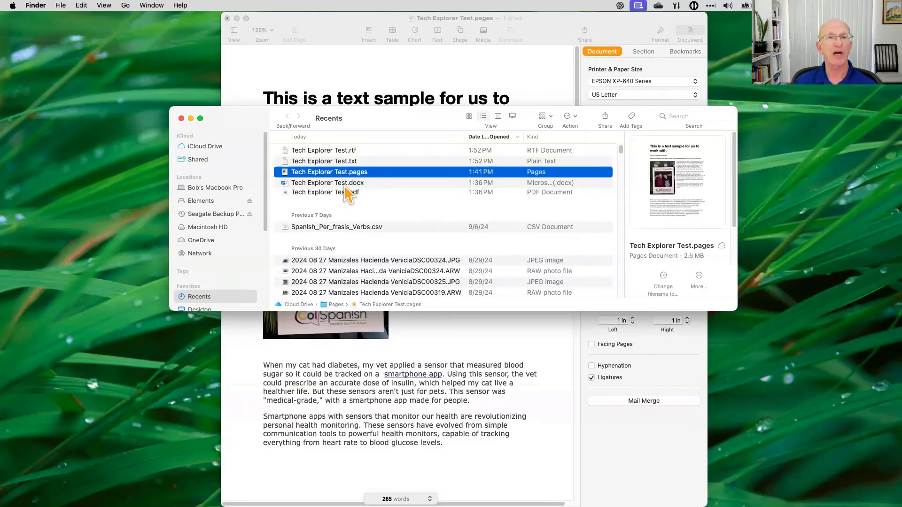
{"action": "left_click", "coordinate": [342, 163]}
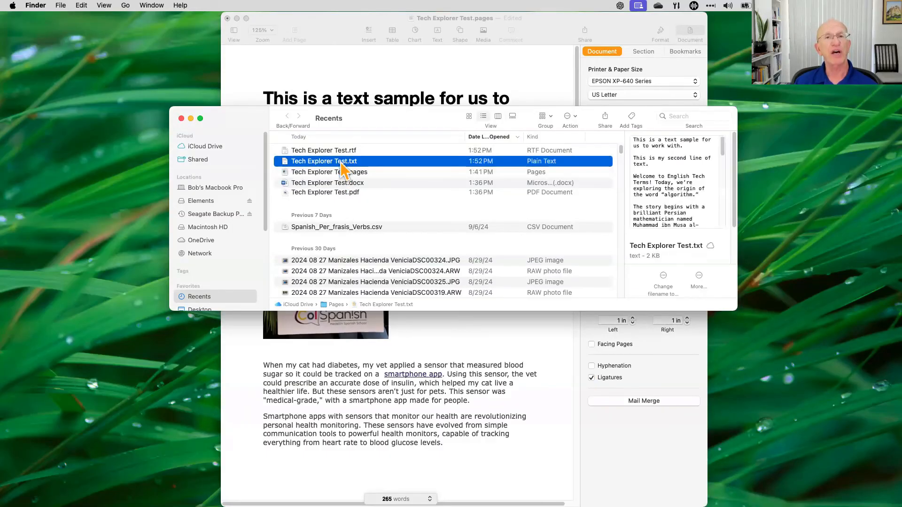
{"action": "right_click", "coordinate": [341, 163]}
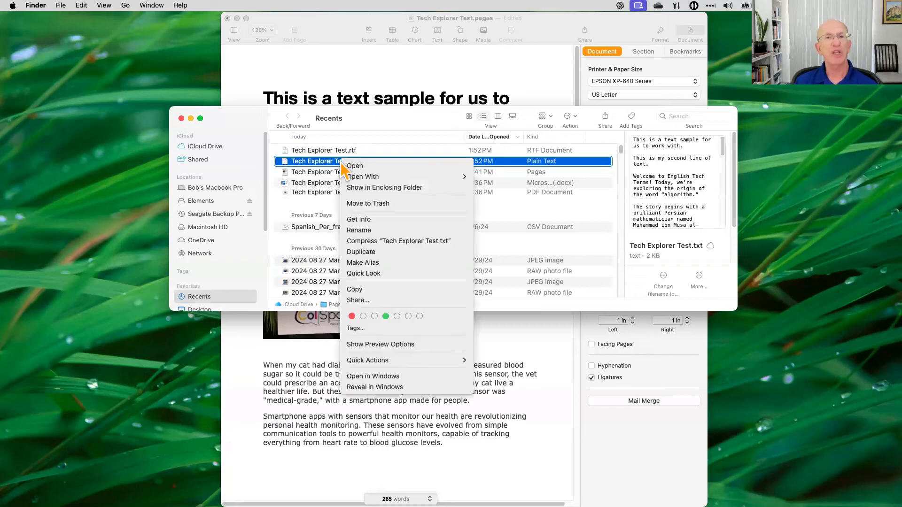
{"action": "mouse_move", "coordinate": [367, 180]}
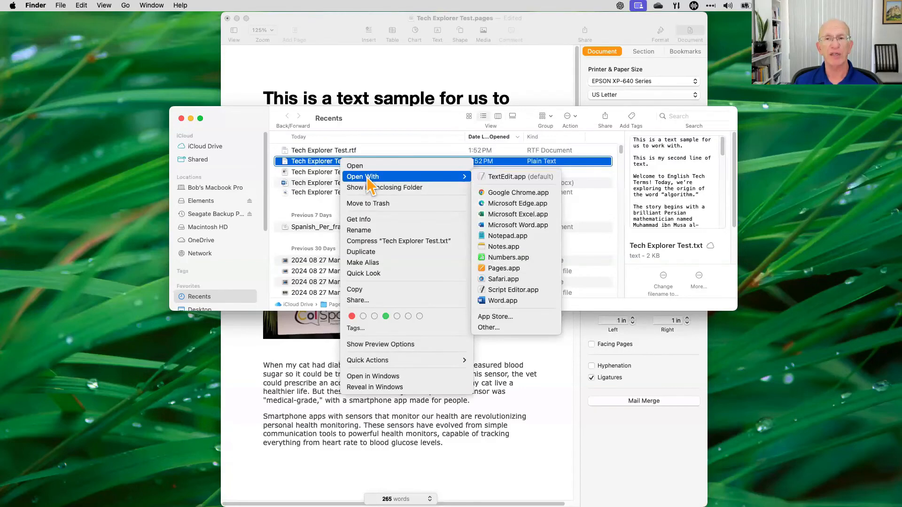
{"action": "left_click", "coordinate": [510, 272]}
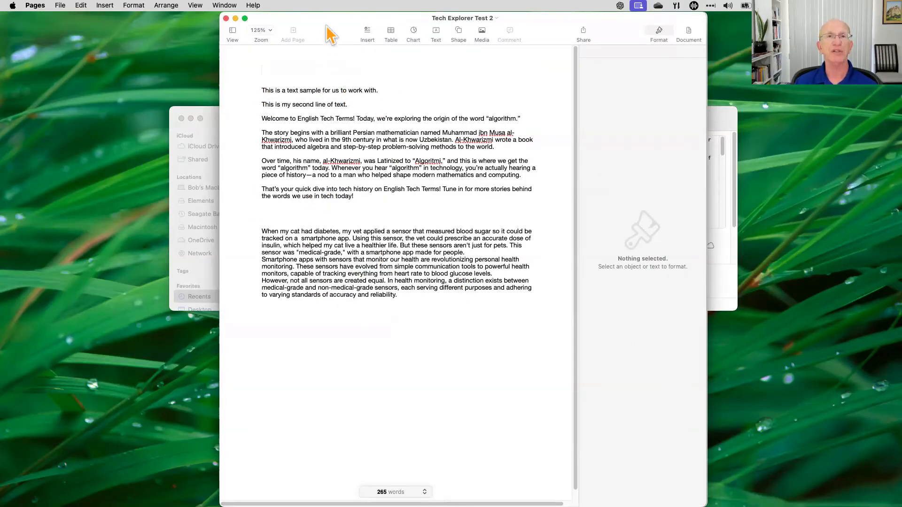
{"action": "left_click_drag", "start_coordinate": [332, 31], "coordinate": [527, 31]}
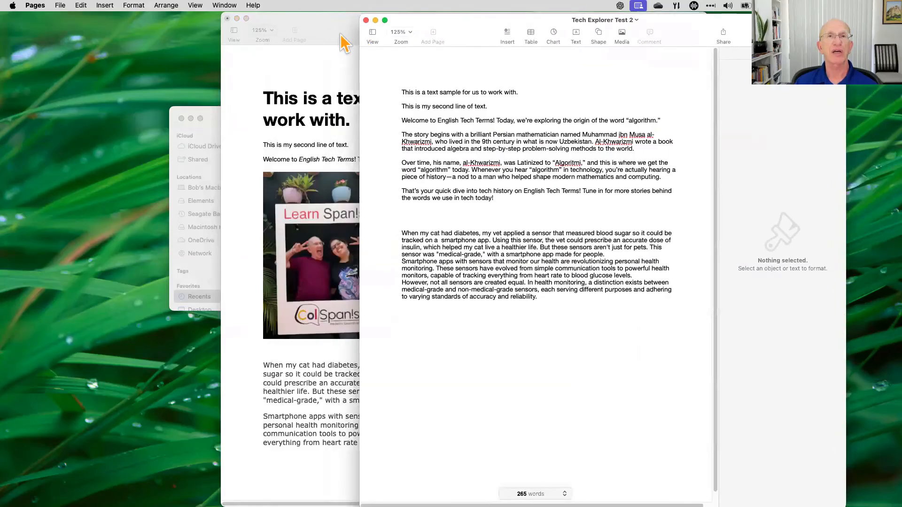
- Return to Finder and open Tech Explorer Test.rtf with Pages to examine which formatting the RTF export keeps
{"action": "left_click", "coordinate": [215, 134]}
{"action": "left_click", "coordinate": [325, 163]}
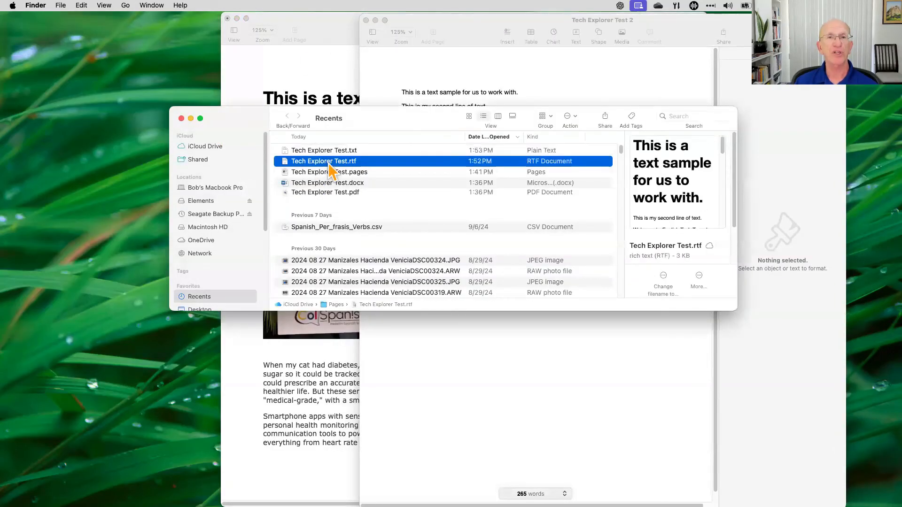
{"action": "right_click", "coordinate": [330, 164]}
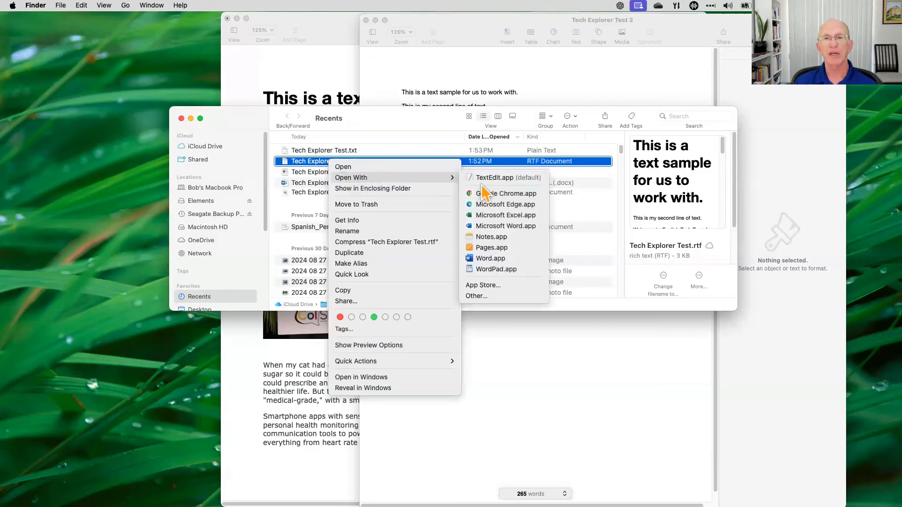
{"action": "left_click", "coordinate": [496, 249]}
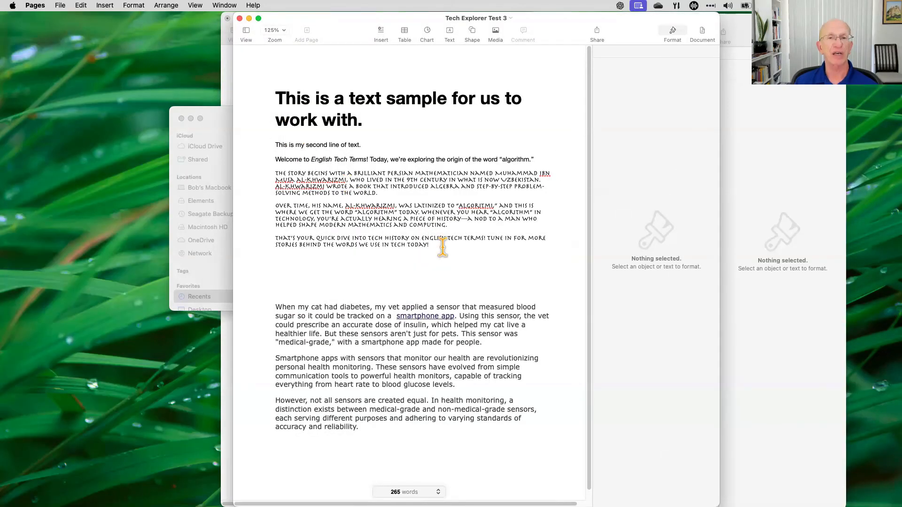
{"action": "scroll", "coordinate": [426, 253], "scroll_direction": "down", "scroll_amount": 1}
{"action": "scroll", "coordinate": [426, 252], "scroll_direction": "up", "scroll_amount": 1}
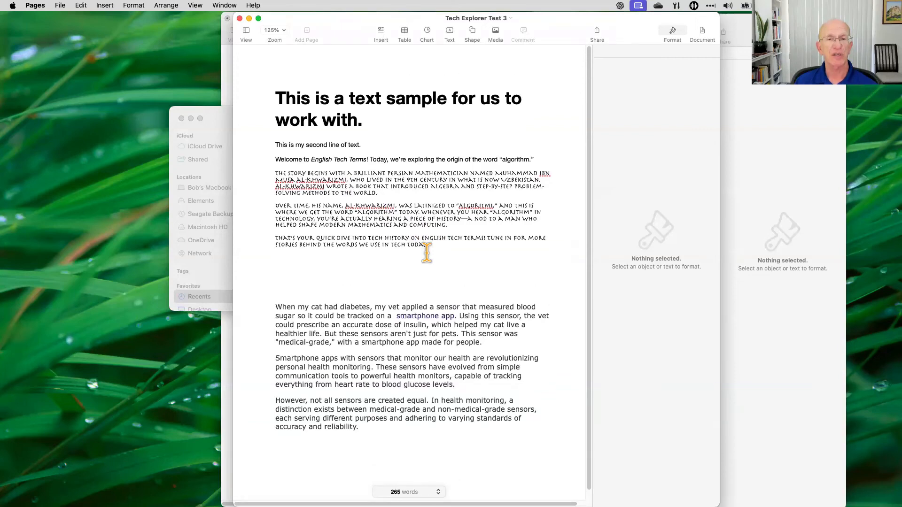
- Close the Pages windows of the opened RTF and plain text files, and close the Finder window
{"action": "left_click", "coordinate": [239, 19]}
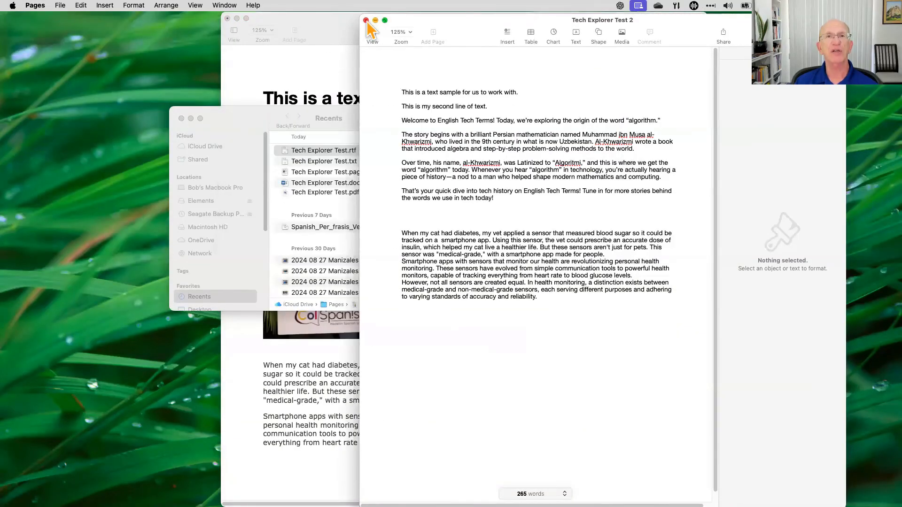
{"action": "left_click", "coordinate": [366, 20]}
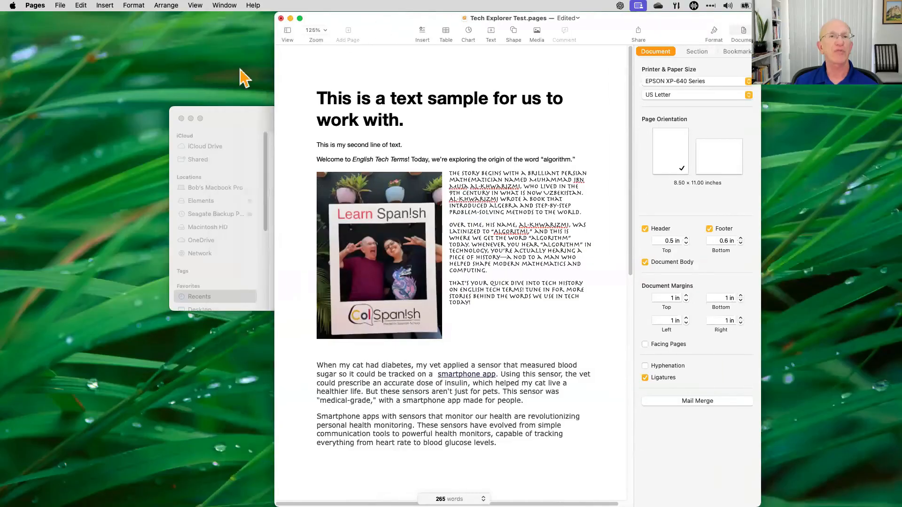
{"action": "left_click_drag", "start_coordinate": [251, 114], "coordinate": [149, 127]}
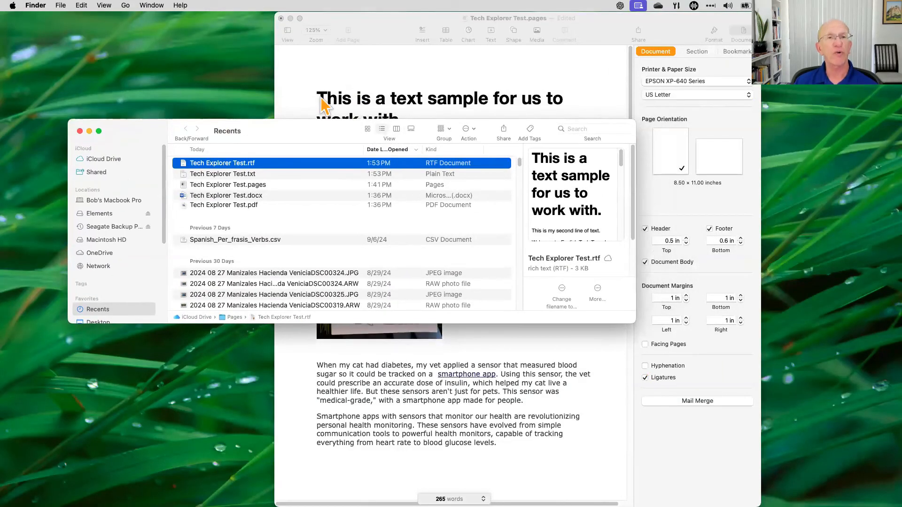
{"action": "left_click", "coordinate": [80, 131]}
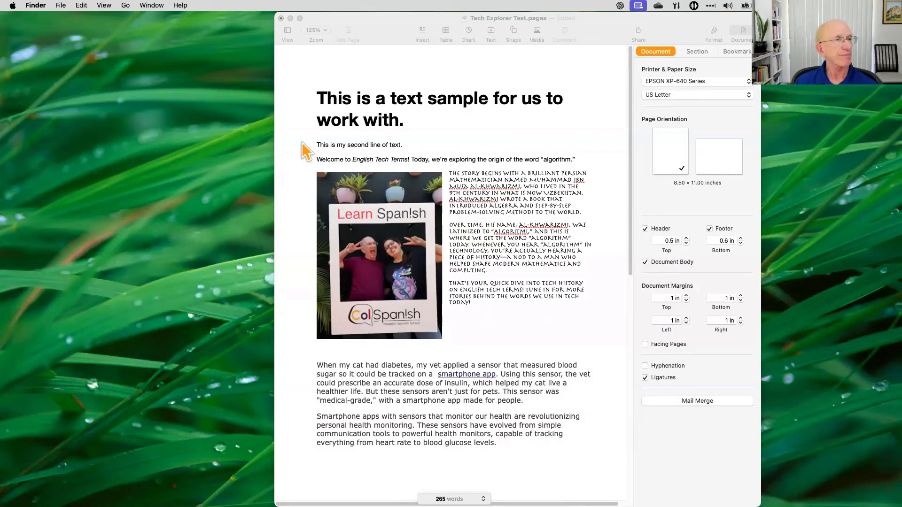
- Move the document window aside, then insert a double-headed arrow shape and enlarge it below the last paragraph
{"action": "left_click_drag", "start_coordinate": [611, 28], "coordinate": [558, 27]}
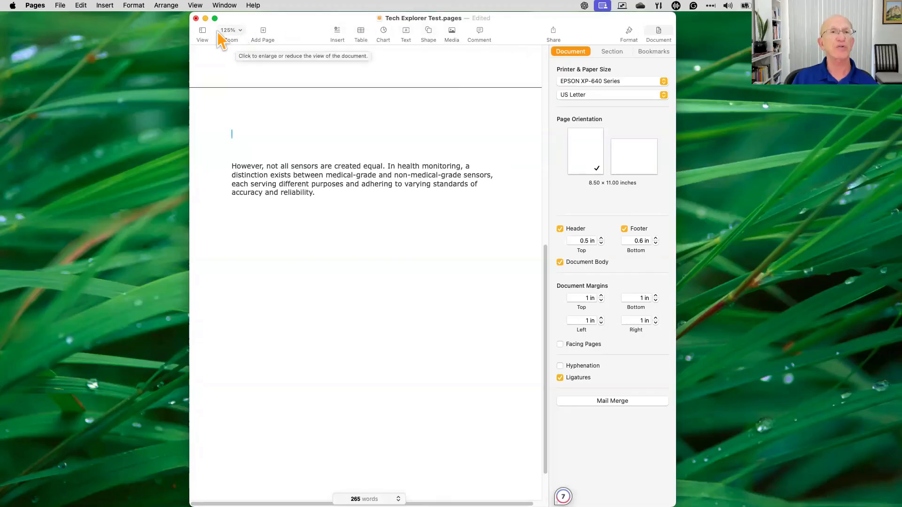
{"action": "left_click", "coordinate": [428, 34]}
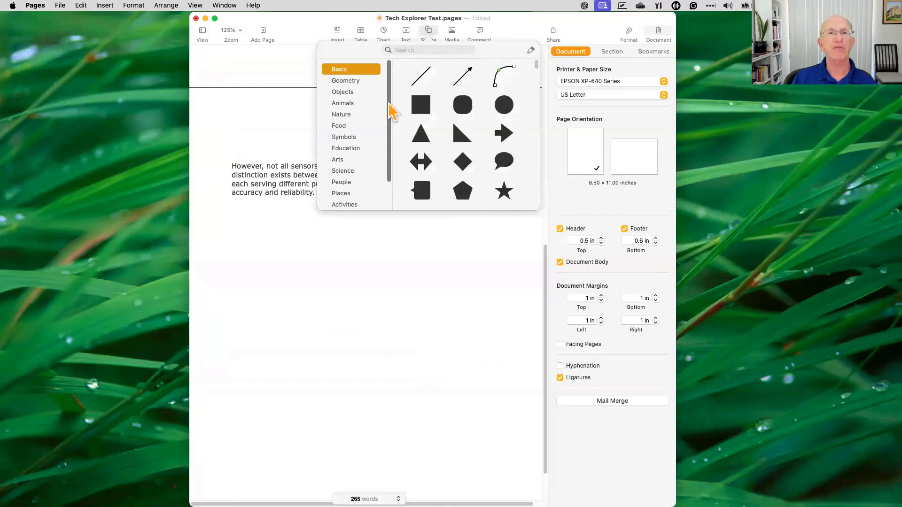
{"action": "left_click_drag", "start_coordinate": [393, 111], "coordinate": [393, 138]}
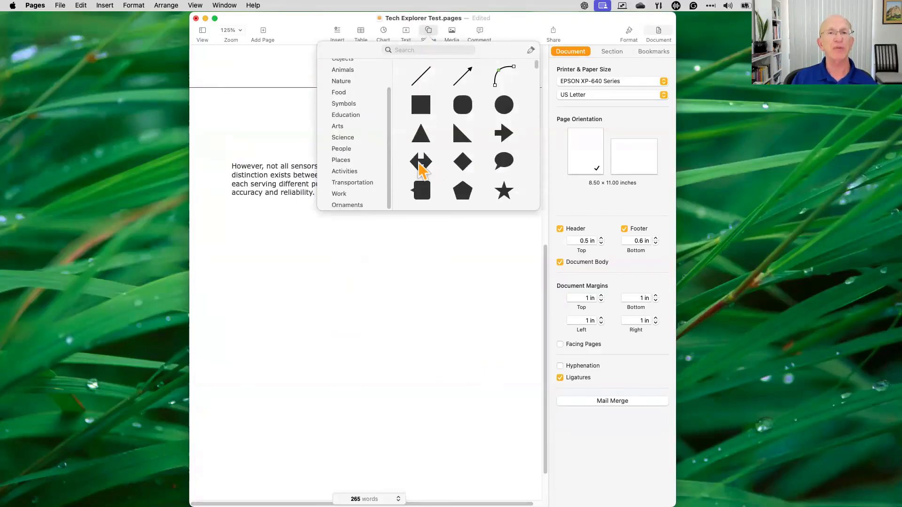
{"action": "left_click", "coordinate": [424, 165]}
{"action": "left_click_drag", "start_coordinate": [376, 176], "coordinate": [449, 269]}
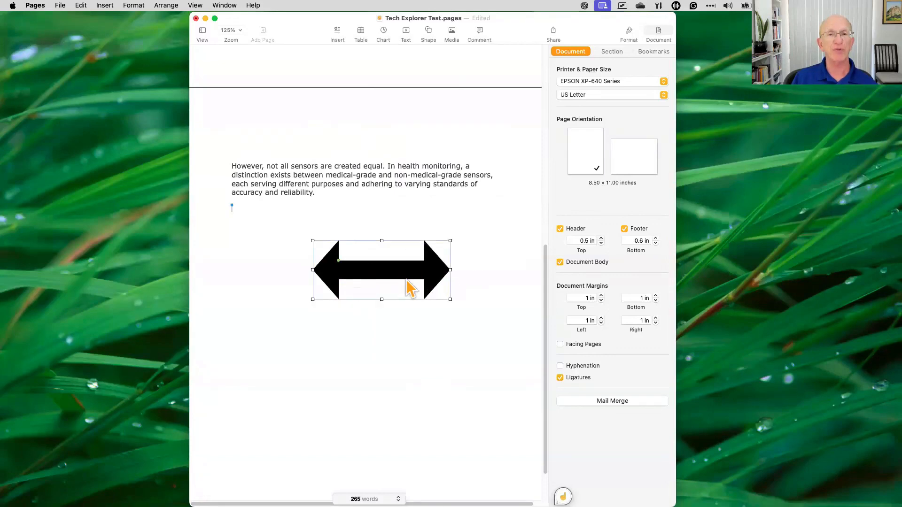
- Thicken the shaft of the double-headed arrow and shift it sideways, then delete the shape and close the shape library
{"action": "left_click_drag", "start_coordinate": [380, 283], "coordinate": [323, 259]}
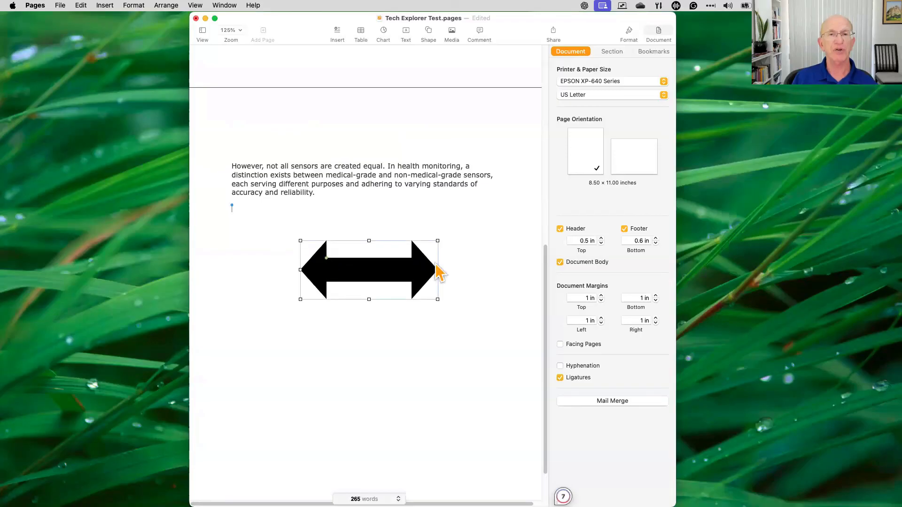
{"action": "left_click", "coordinate": [455, 257]}
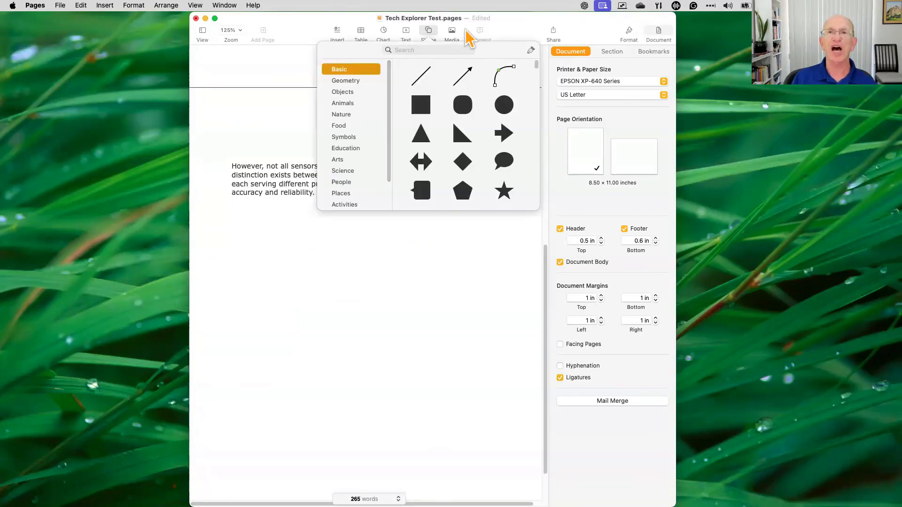
{"action": "left_click", "coordinate": [514, 30]}
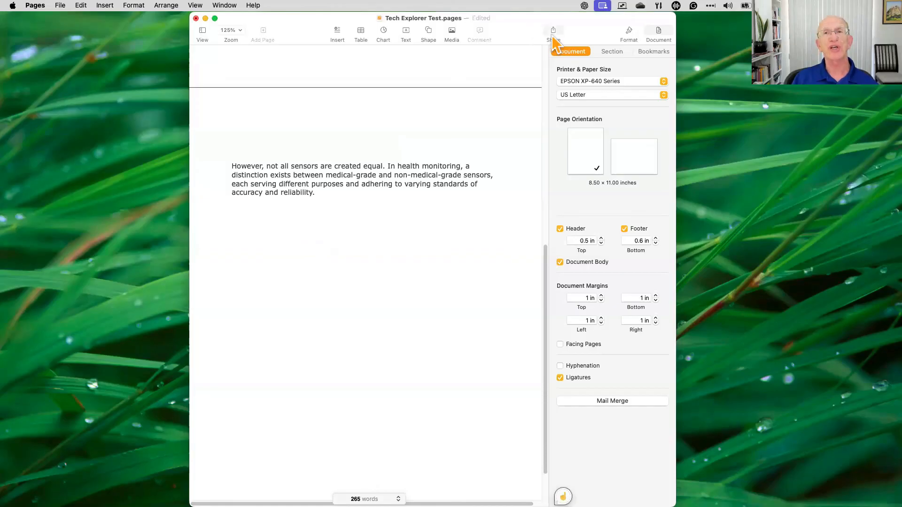
- Examine the options for sending a copy of the document to Freeform, including naming a new board, and cancel the sharing
{"action": "left_click", "coordinate": [553, 32]}
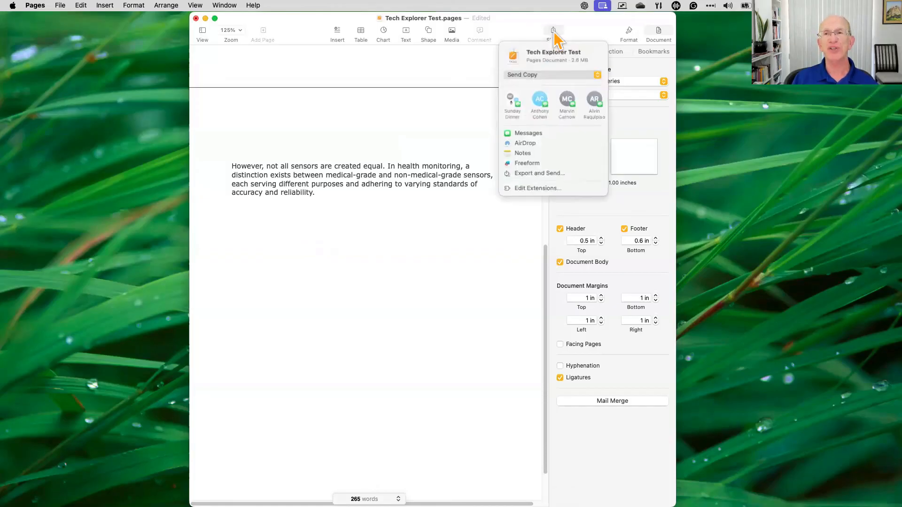
{"action": "left_click", "coordinate": [525, 168]}
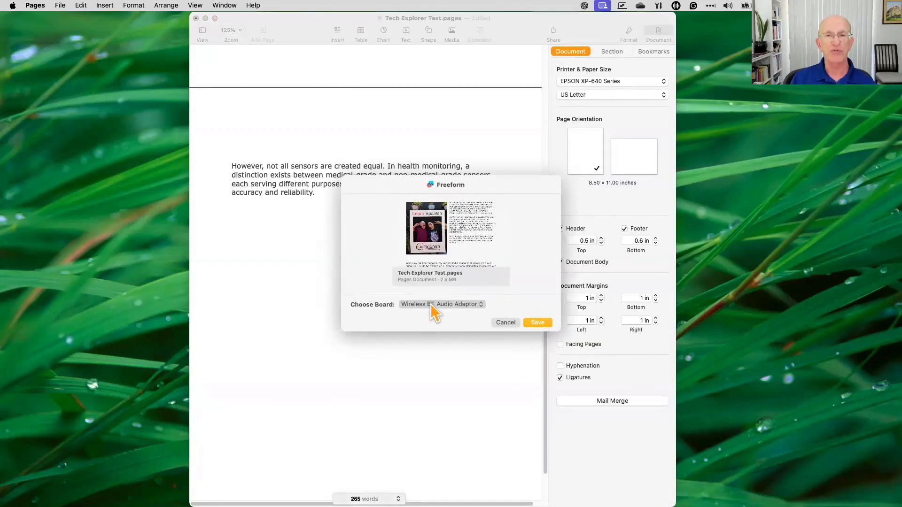
{"action": "left_click", "coordinate": [481, 305]}
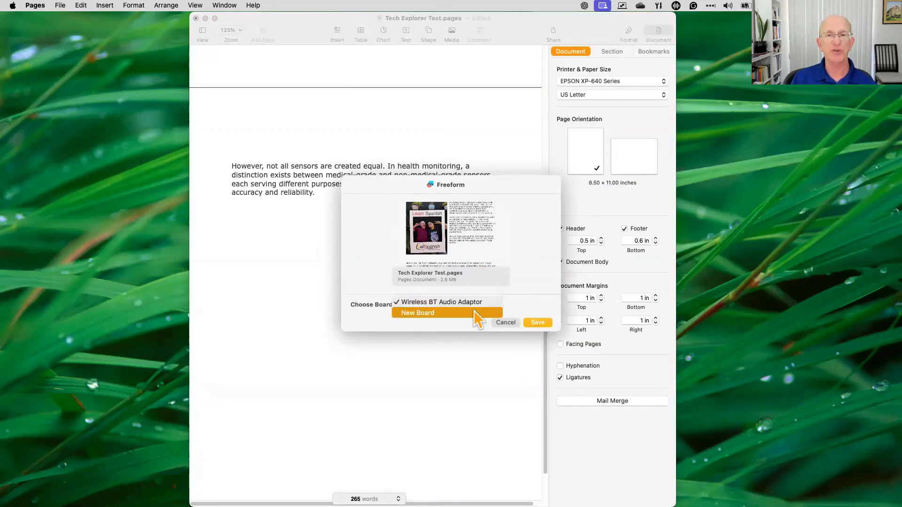
{"action": "left_click", "coordinate": [482, 323]}
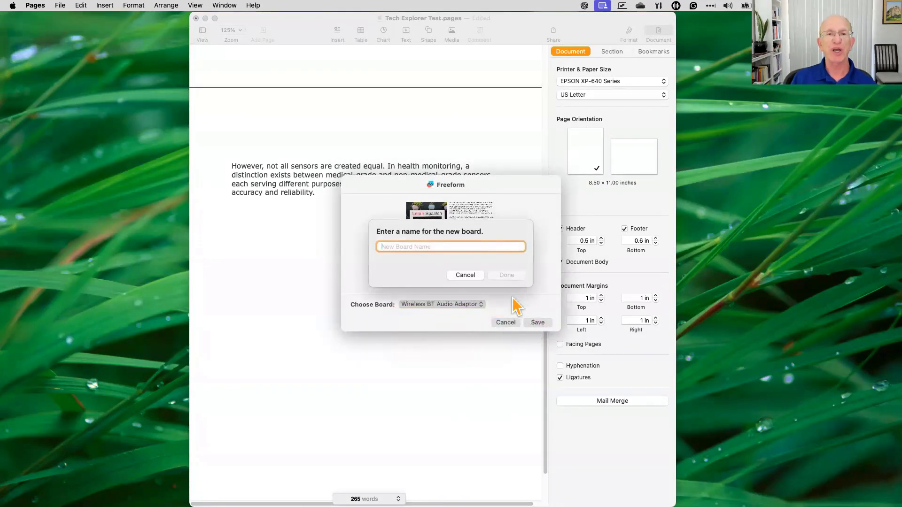
{"action": "left_click", "coordinate": [467, 275]}
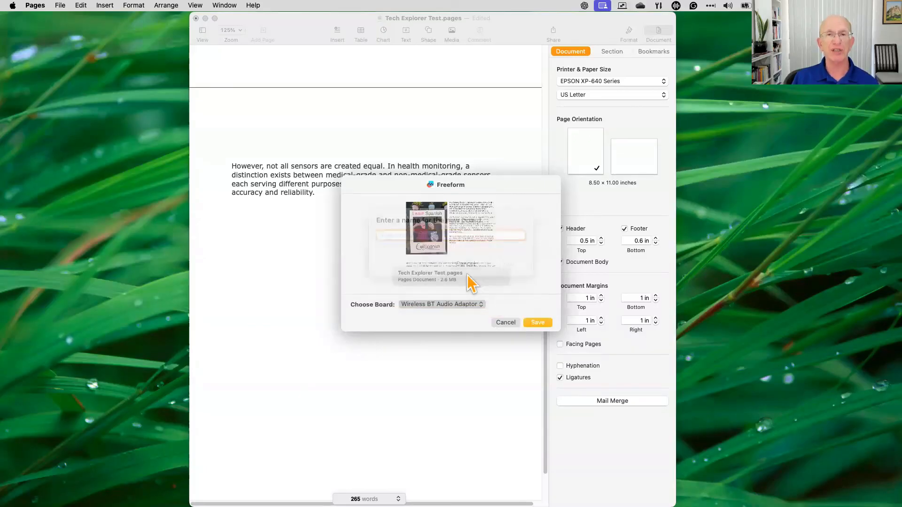
{"action": "left_click", "coordinate": [511, 323]}
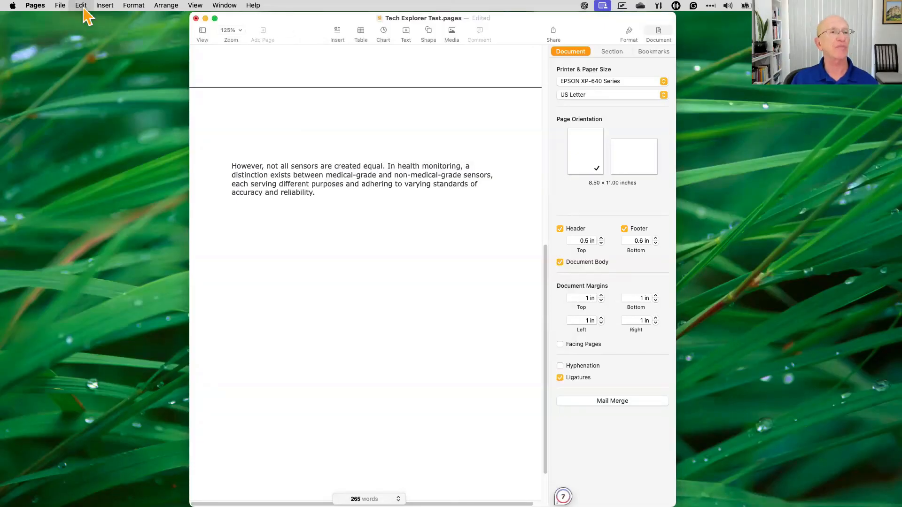
{"action": "left_click", "coordinate": [104, 6]}
{"action": "mouse_move", "coordinate": [85, 7]}
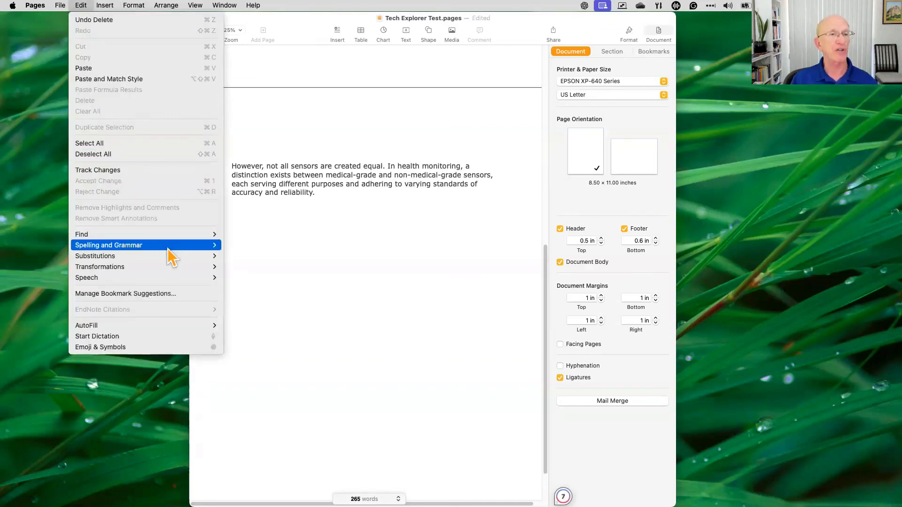
{"action": "mouse_move", "coordinate": [168, 249]}
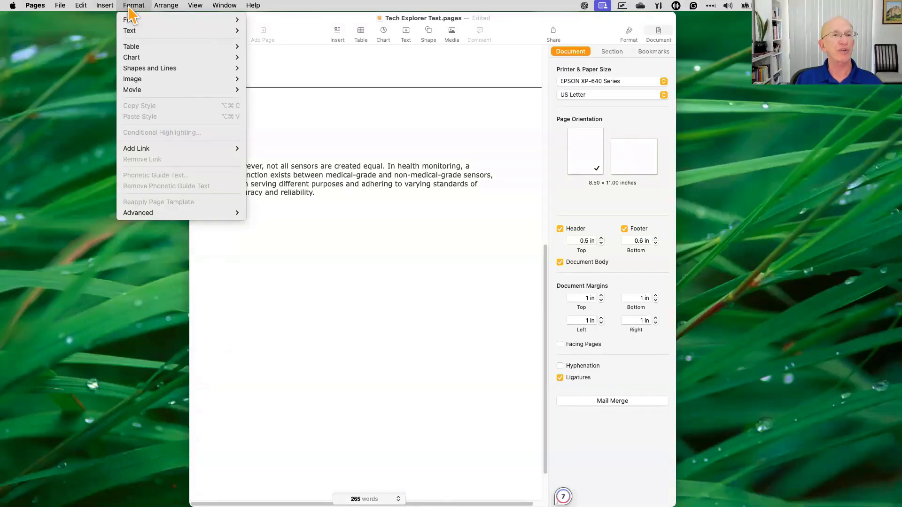
{"action": "mouse_move", "coordinate": [162, 13]}
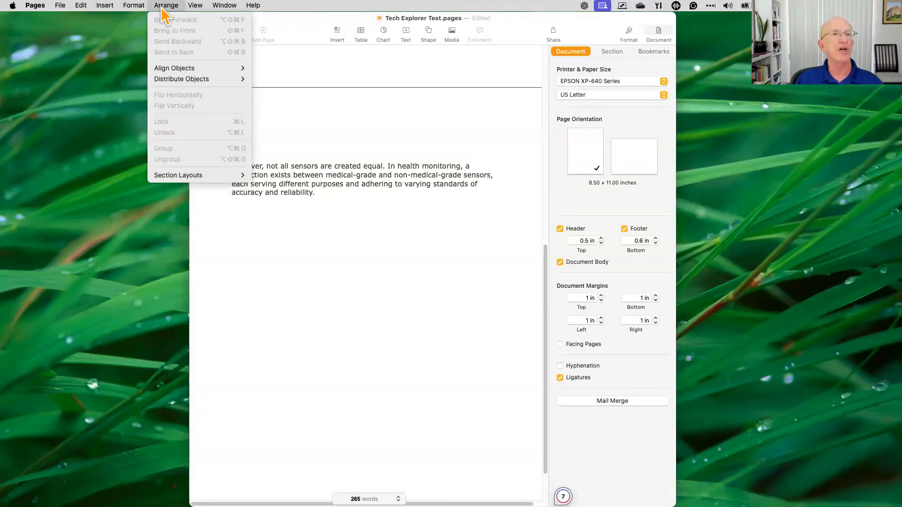